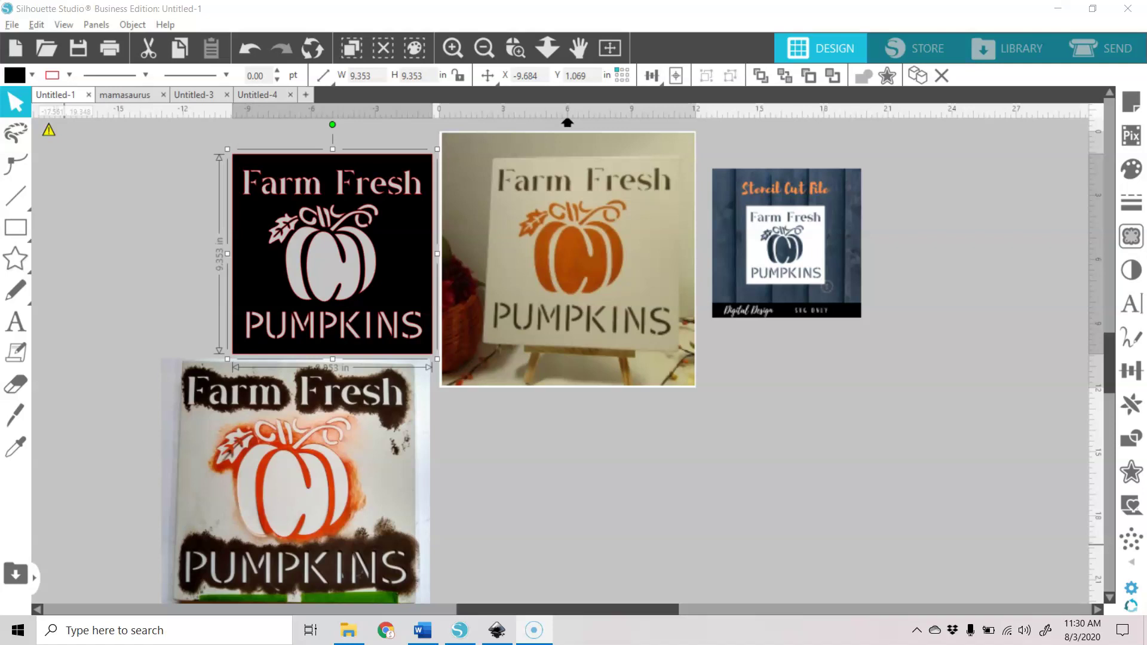
# Step: Move the painted pumpkin sign photo up and left to overlap the bottom of the black stencil
pyautogui.scroll(-1, 884, 467)
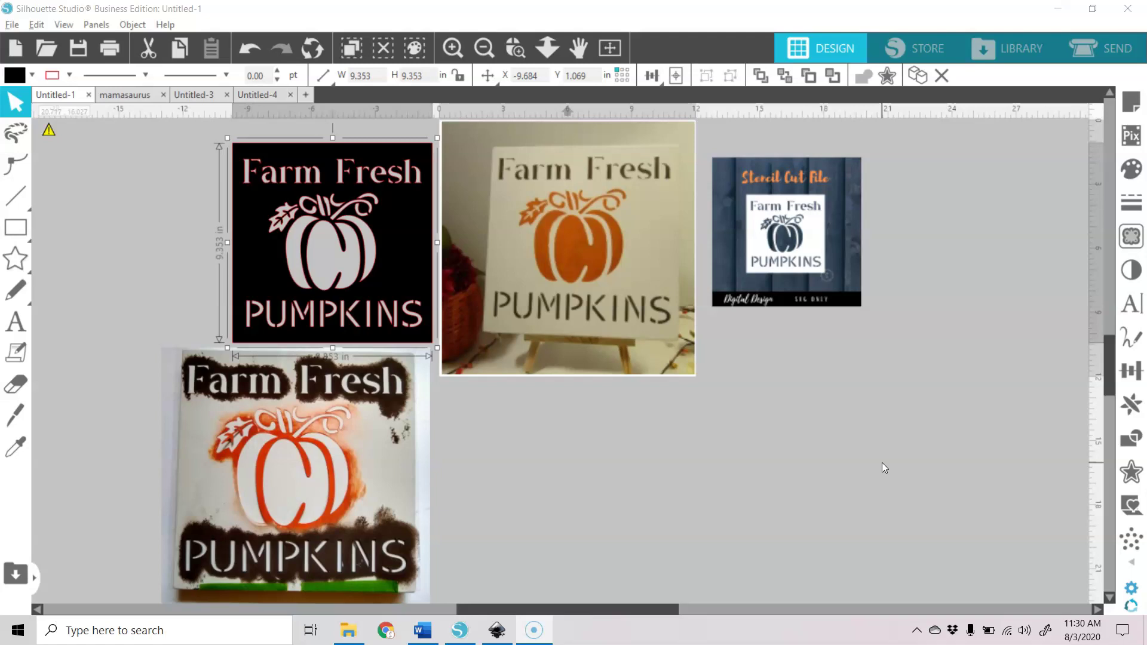
pyautogui.moveTo(372, 476); pyautogui.dragTo(332, 429)
# Step: Zoom in on the easel pumpkin photo and nudge the Stencil Cut File image slightly left
pyautogui.click(513, 48)
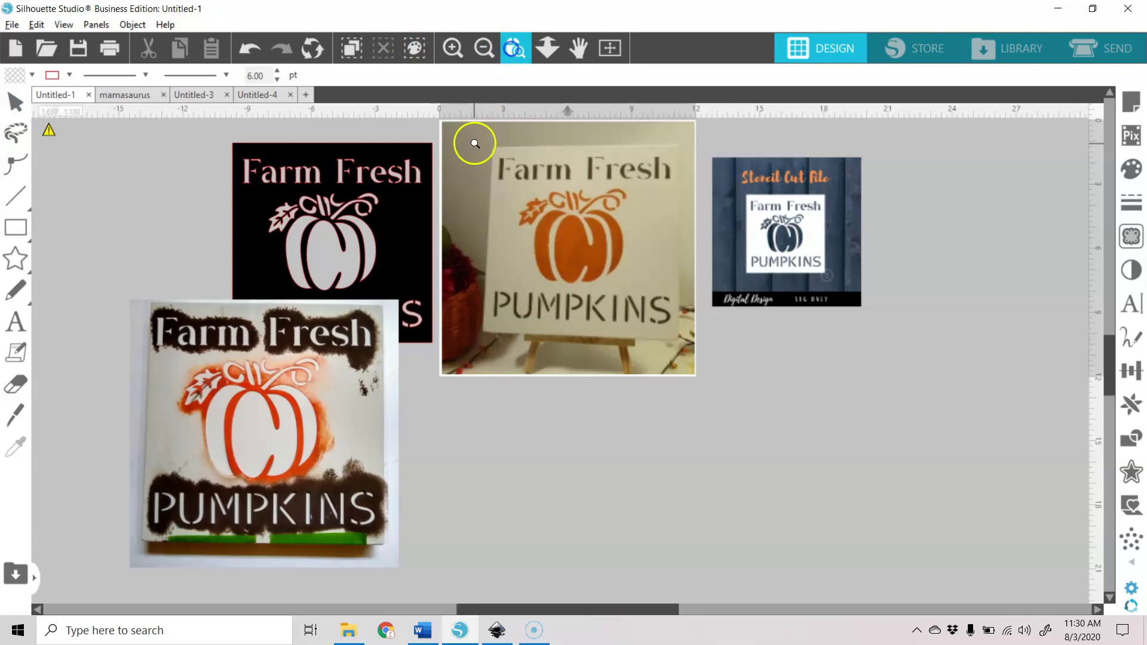
pyautogui.moveTo(415, 149); pyautogui.dragTo(722, 421)
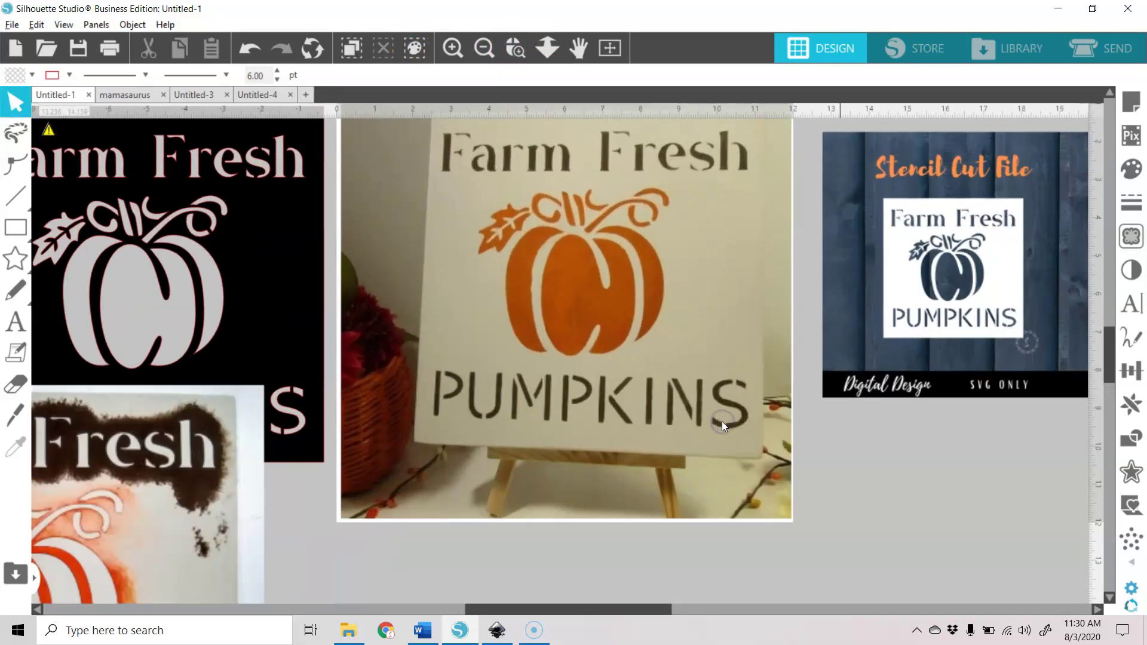
pyautogui.scroll(1, 797, 429)
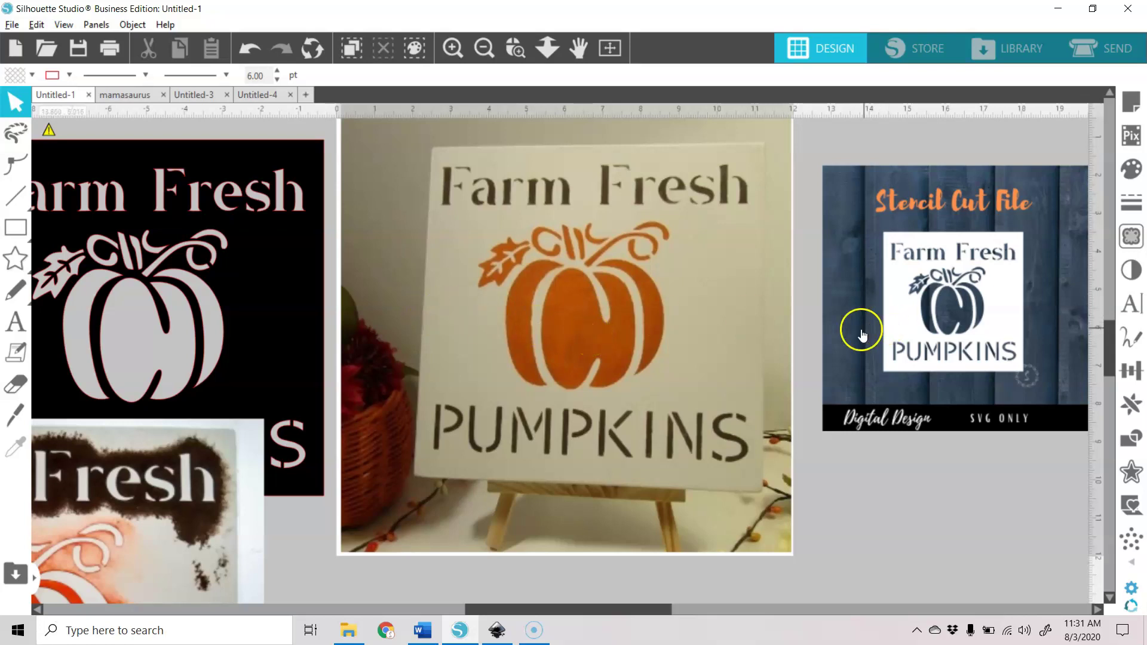
pyautogui.moveTo(1008, 317); pyautogui.dragTo(992, 302)
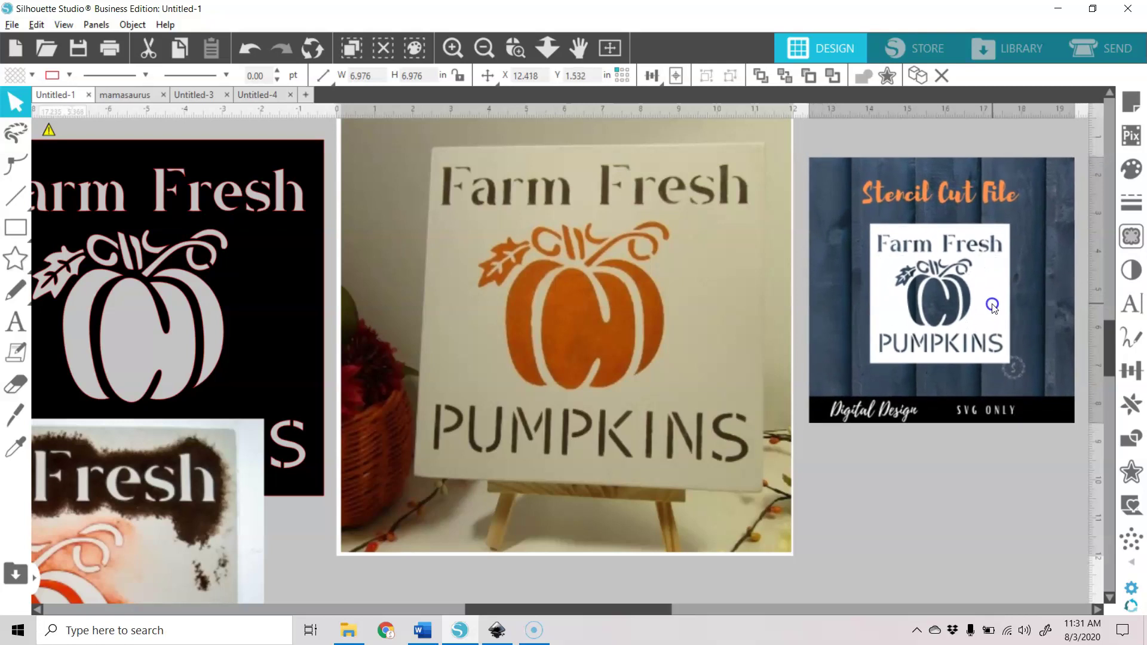
pyautogui.click(932, 468)
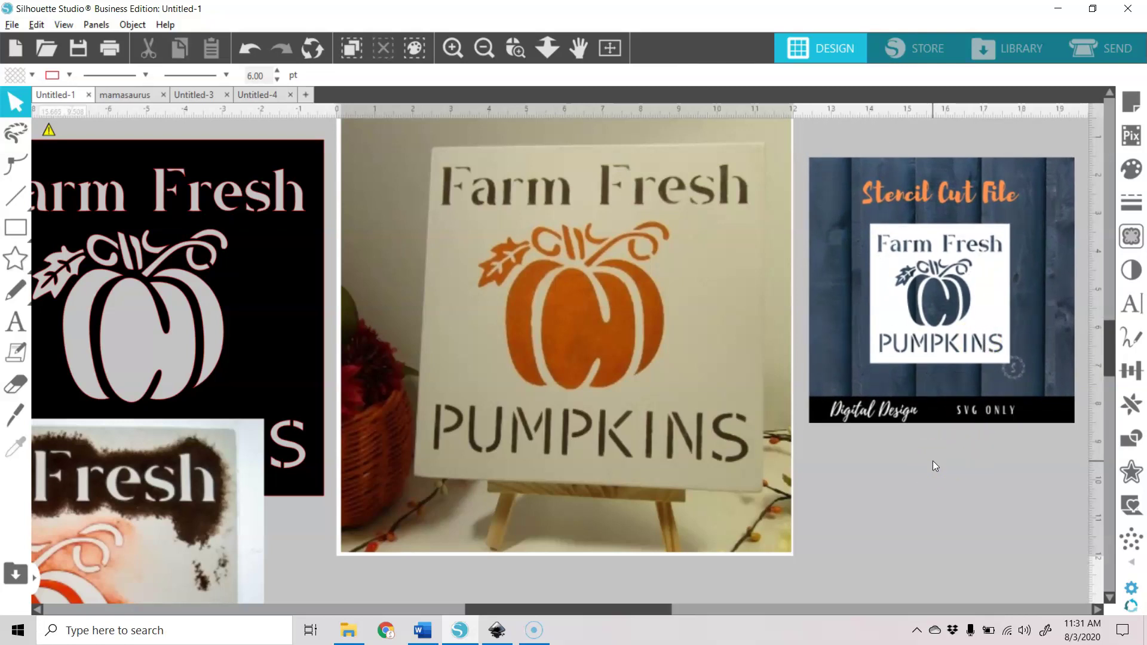
pyautogui.click(993, 313)
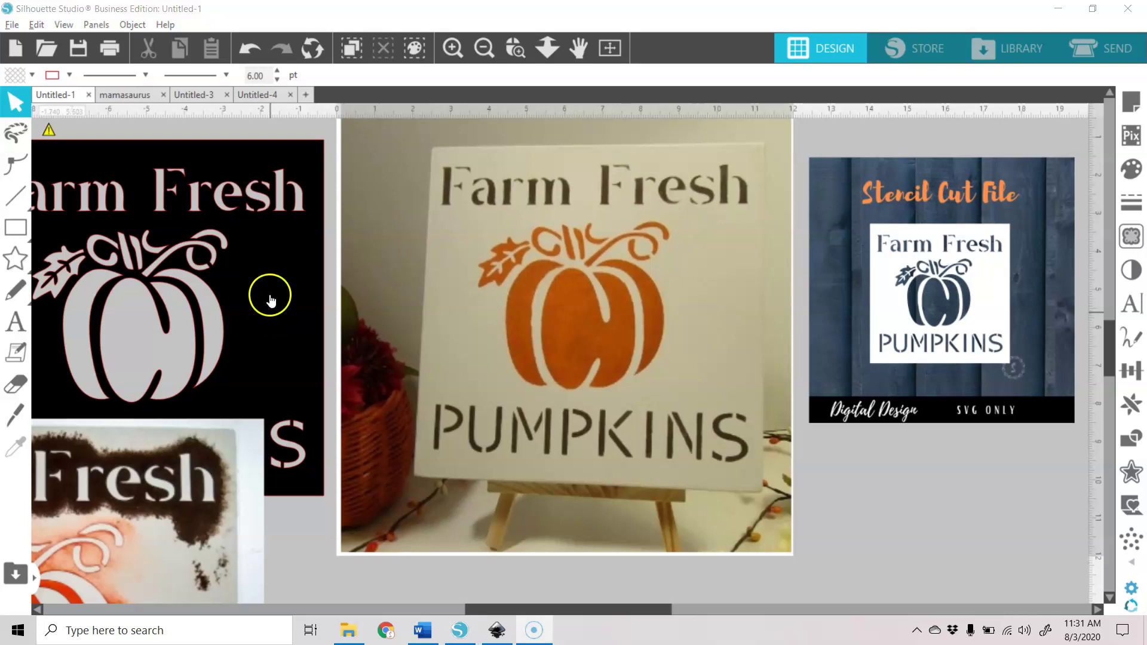
# Step: Shift the black Farm Fresh stencil toward the photo and inspect its node points
pyautogui.moveTo(270, 295); pyautogui.dragTo(333, 277)
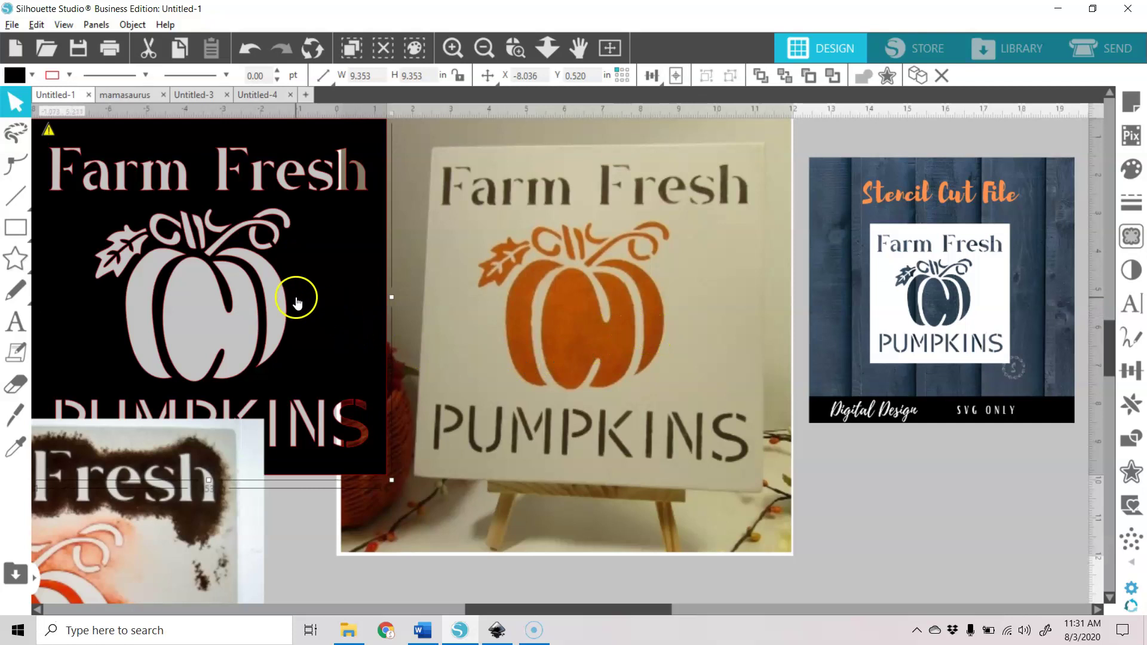
pyautogui.doubleClick(238, 238)
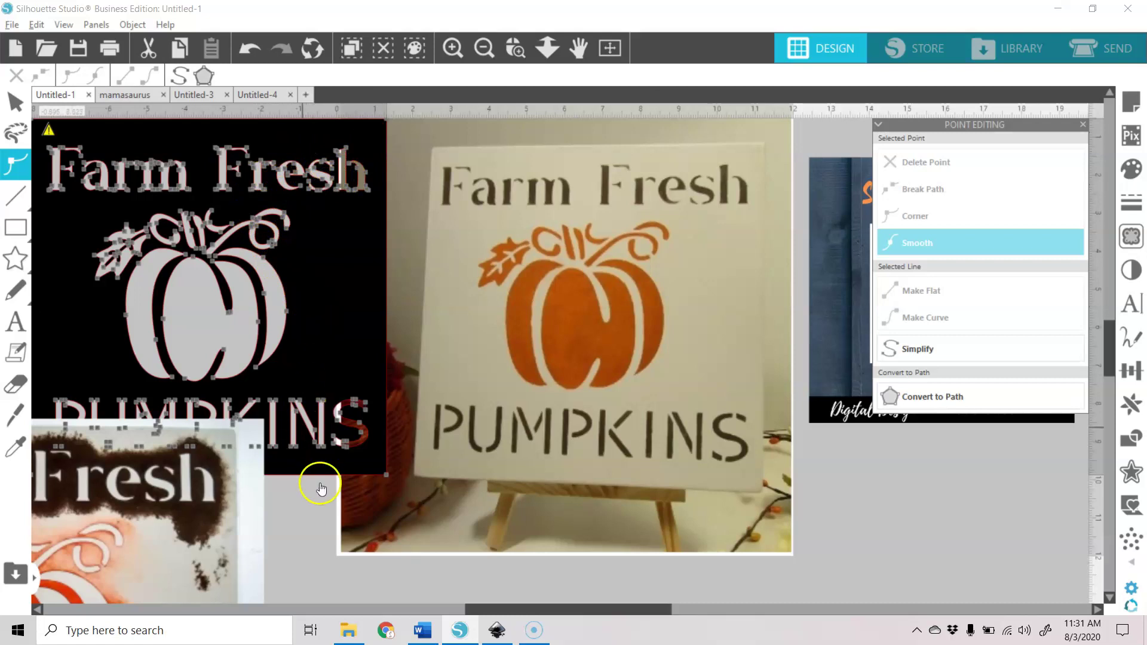
pyautogui.click(313, 515)
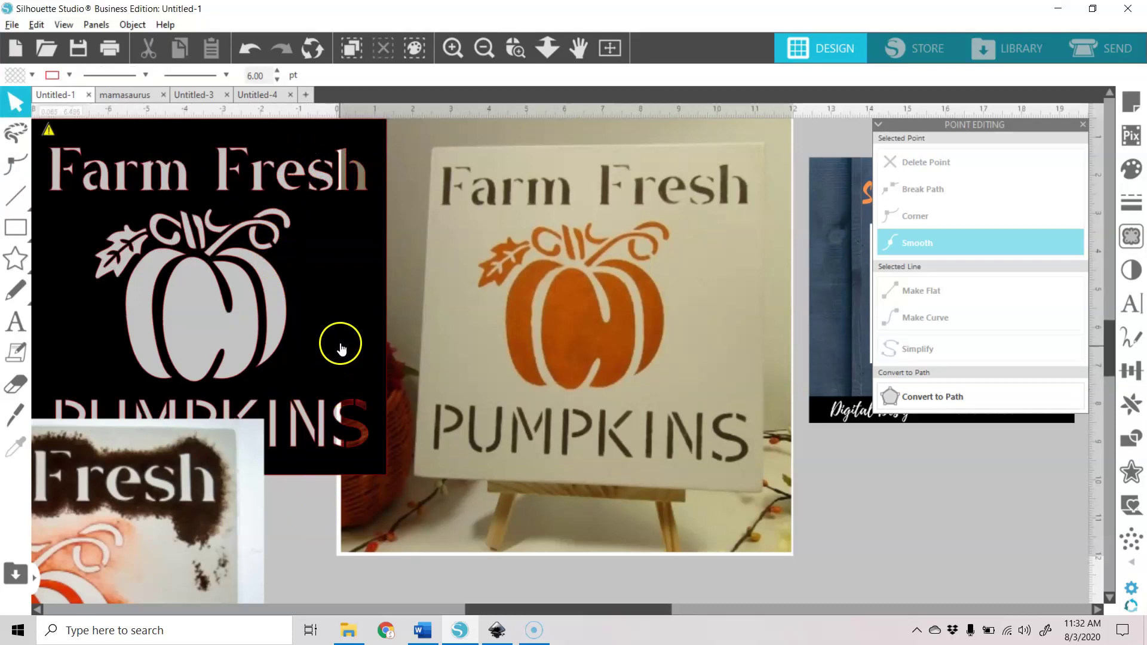
# Step: Try the stencil over the easel photo, undo, then cover the easel photo with the painted sign photo
pyautogui.moveTo(335, 280); pyautogui.dragTo(682, 311)
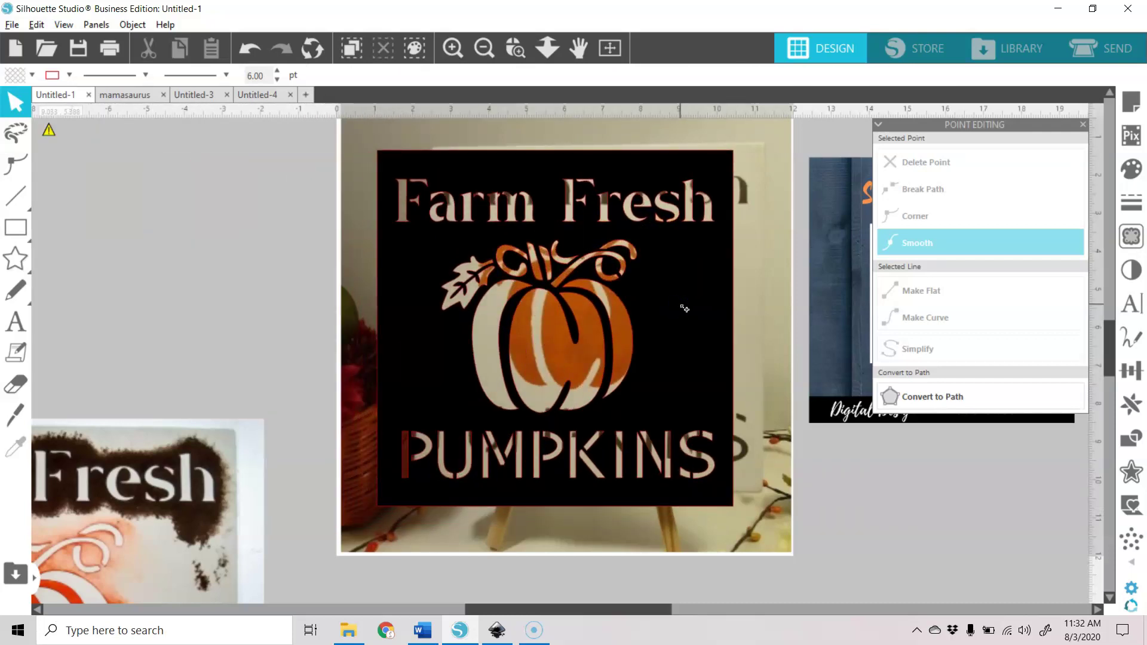
pyautogui.hotkey('ctrl', 'z')
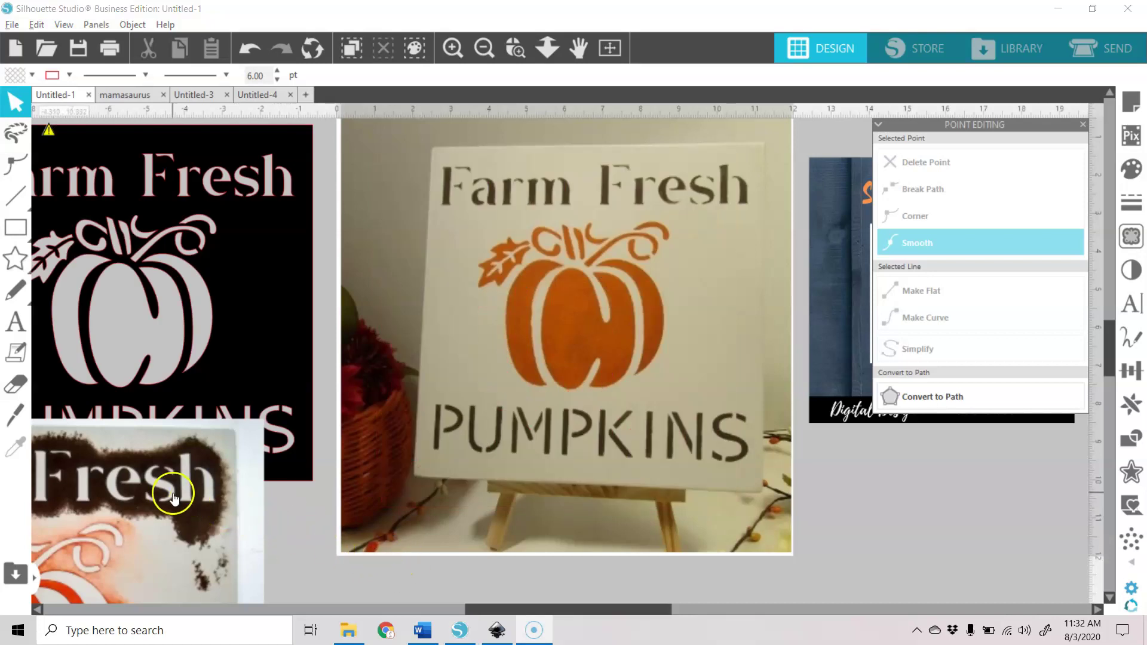
pyautogui.moveTo(169, 490); pyautogui.dragTo(650, 199)
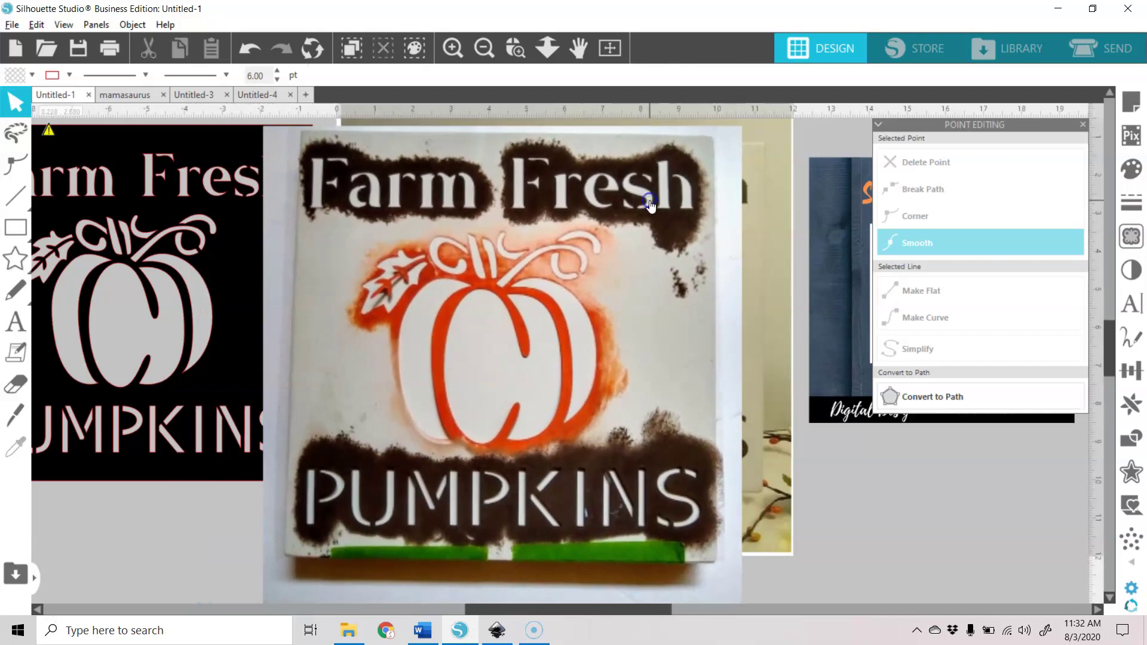
# Step: Drag the painted sign photo to the lower left, overlapping the black design and clearing the easel photo
pyautogui.click(664, 353)
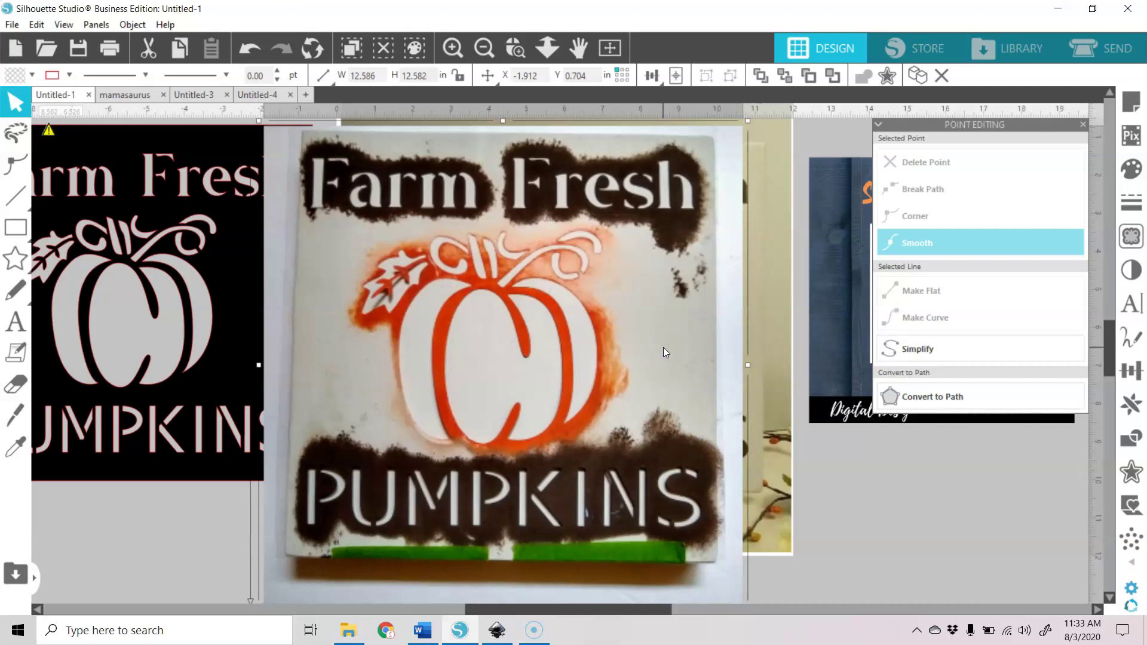
pyautogui.click(653, 341)
pyautogui.moveTo(654, 349); pyautogui.dragTo(622, 360)
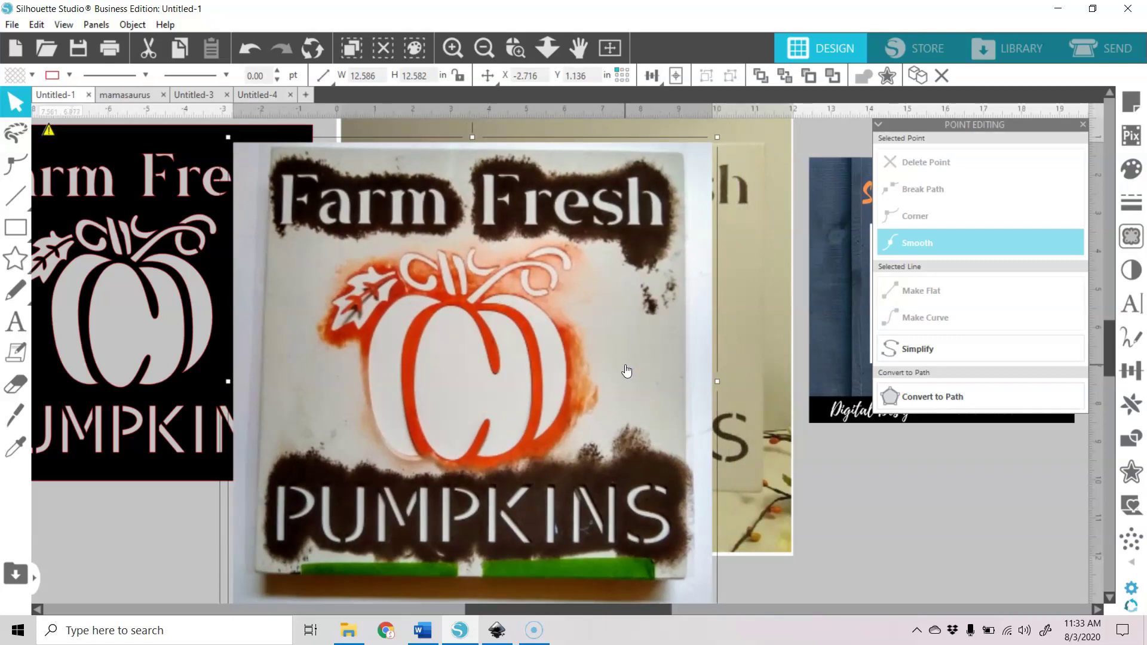
pyautogui.click(627, 370)
pyautogui.click(637, 367)
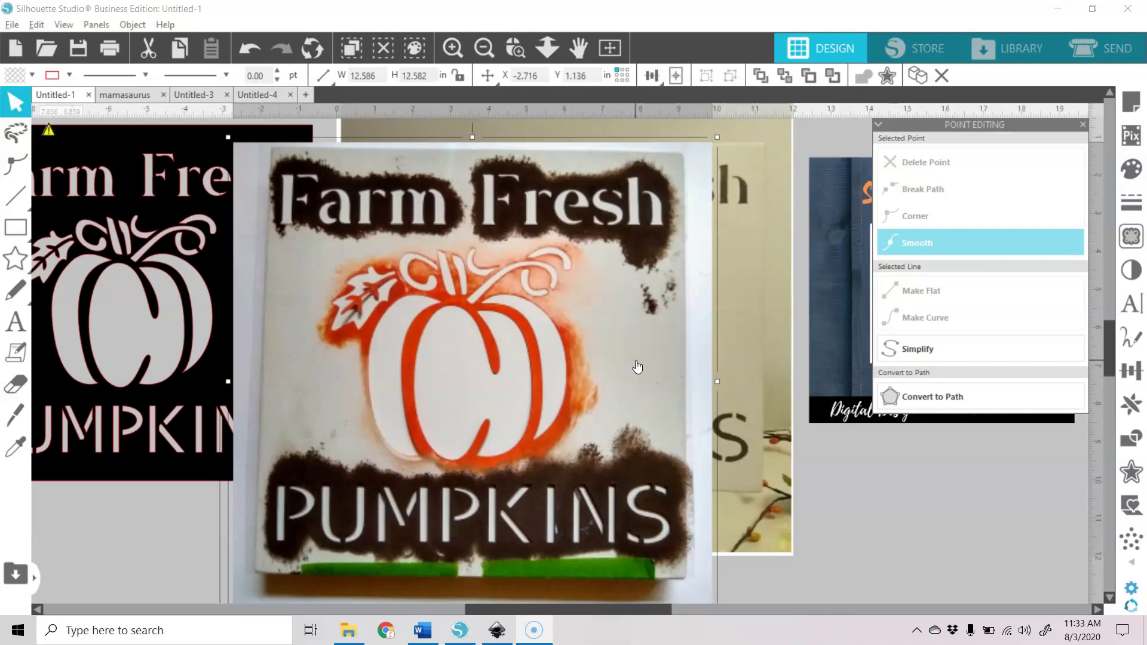
pyautogui.click(647, 366)
pyautogui.moveTo(641, 302); pyautogui.dragTo(242, 440)
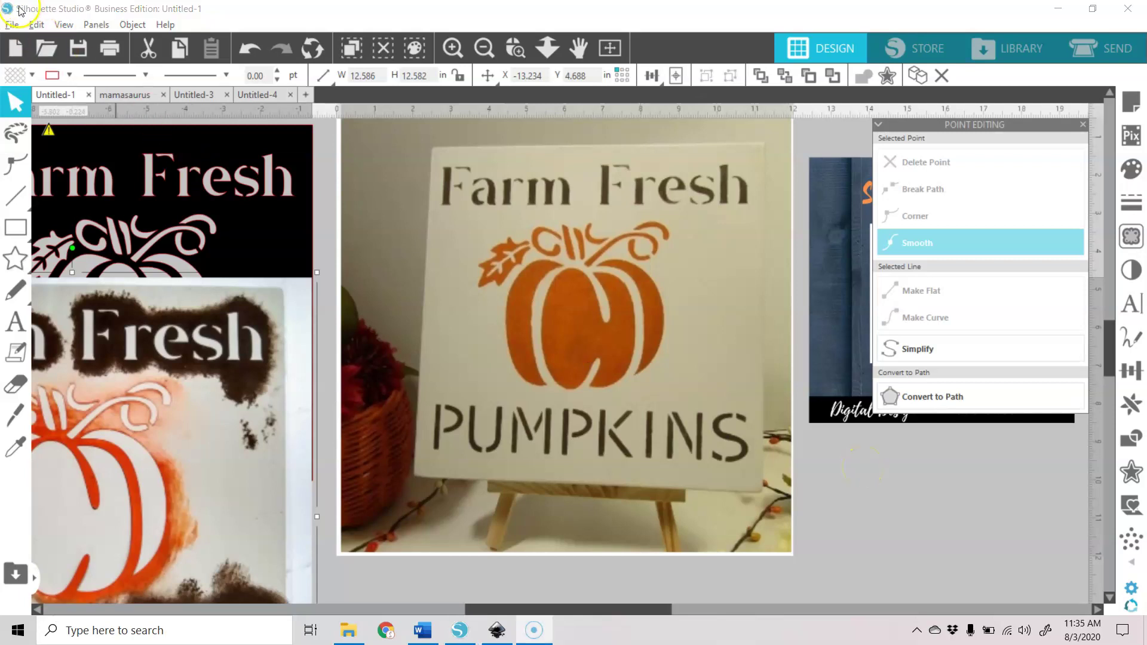
# Step: Start a new blank Untitled-5 page and close the Point Editing and Page Setup panels
pyautogui.click(10, 24)
pyautogui.click(34, 38)
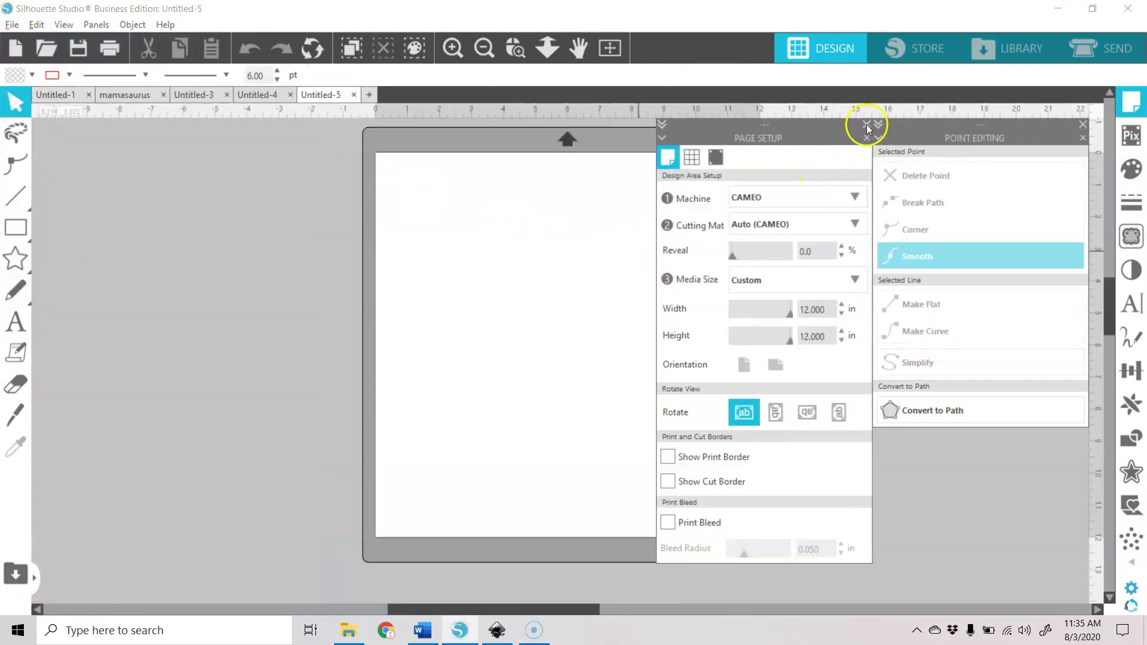
pyautogui.click(1083, 124)
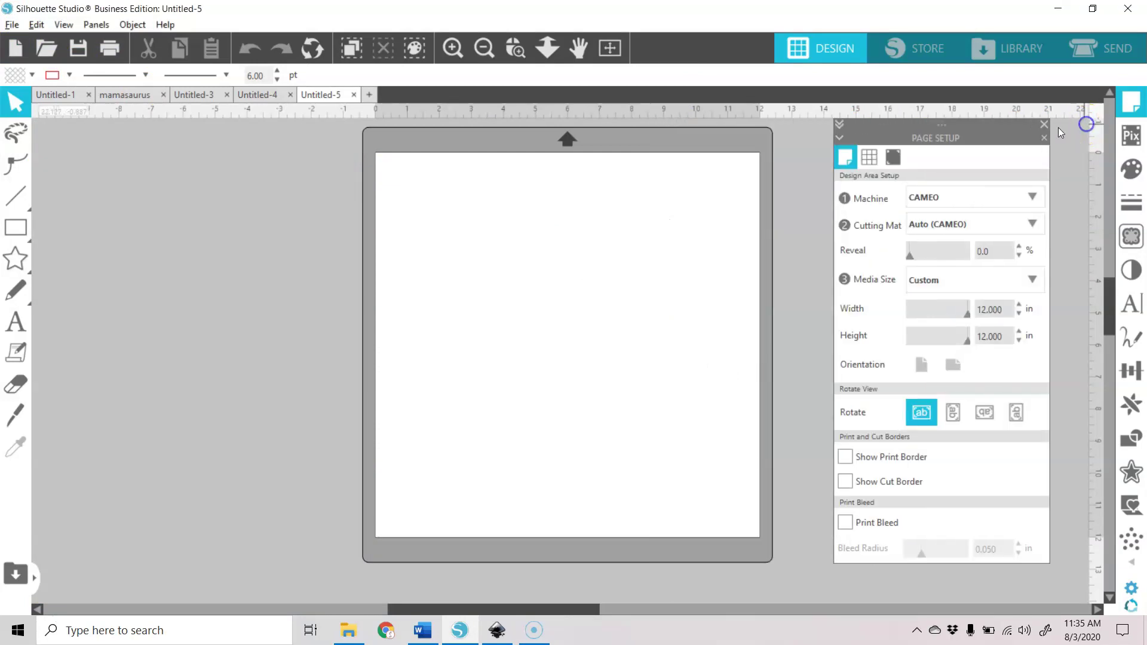
pyautogui.click(1050, 123)
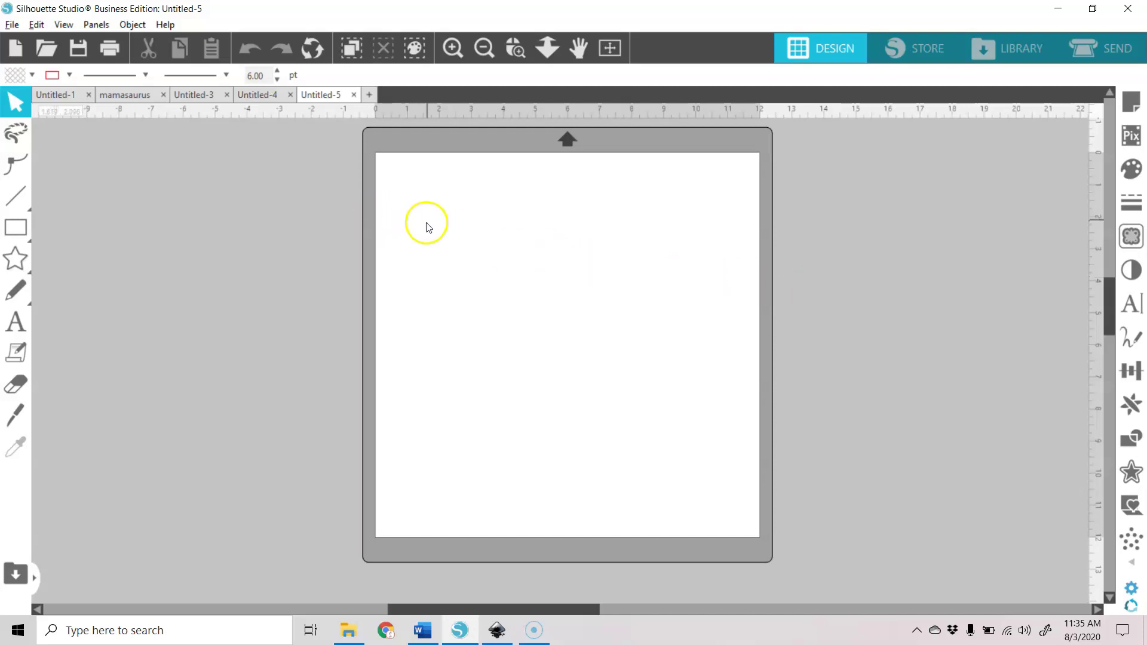
# Step: Add the text I LOVE FALL near the top of the page, then resize and centre it
pyautogui.click(16, 323)
pyautogui.click(441, 227)
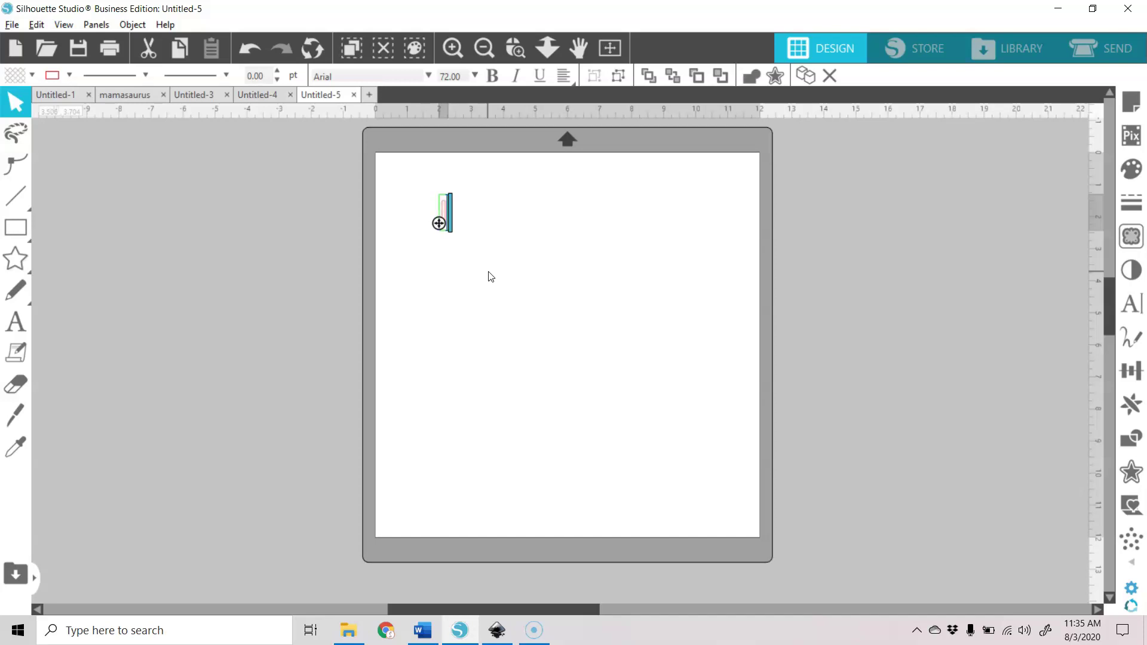
pyautogui.write('LOVE FALL')
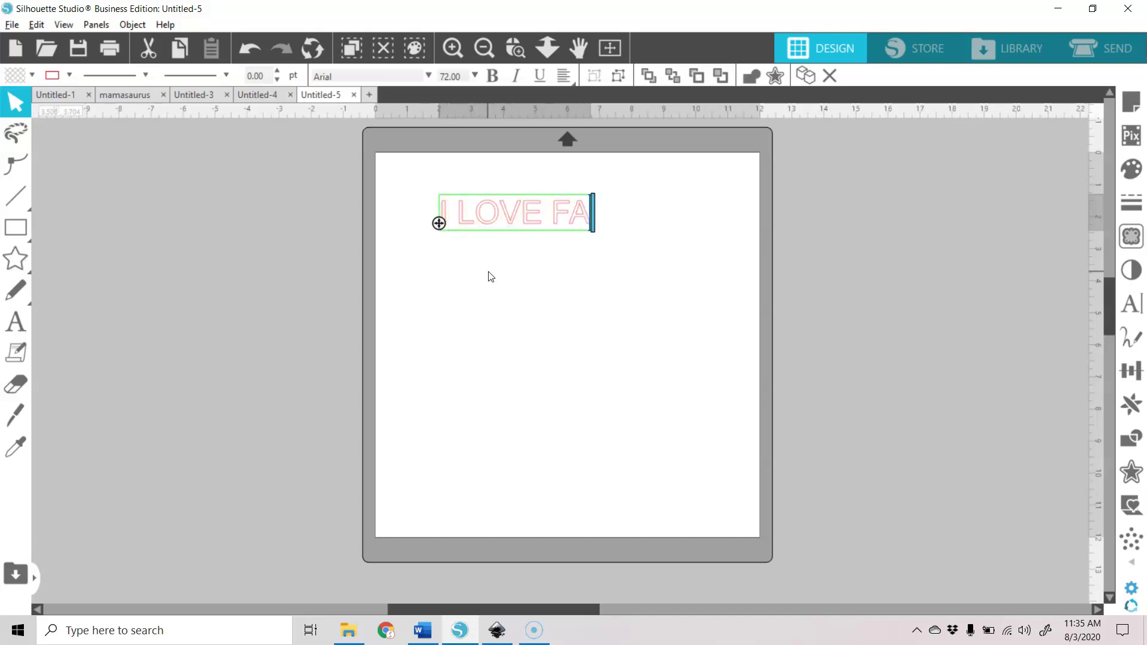
pyautogui.click(321, 265)
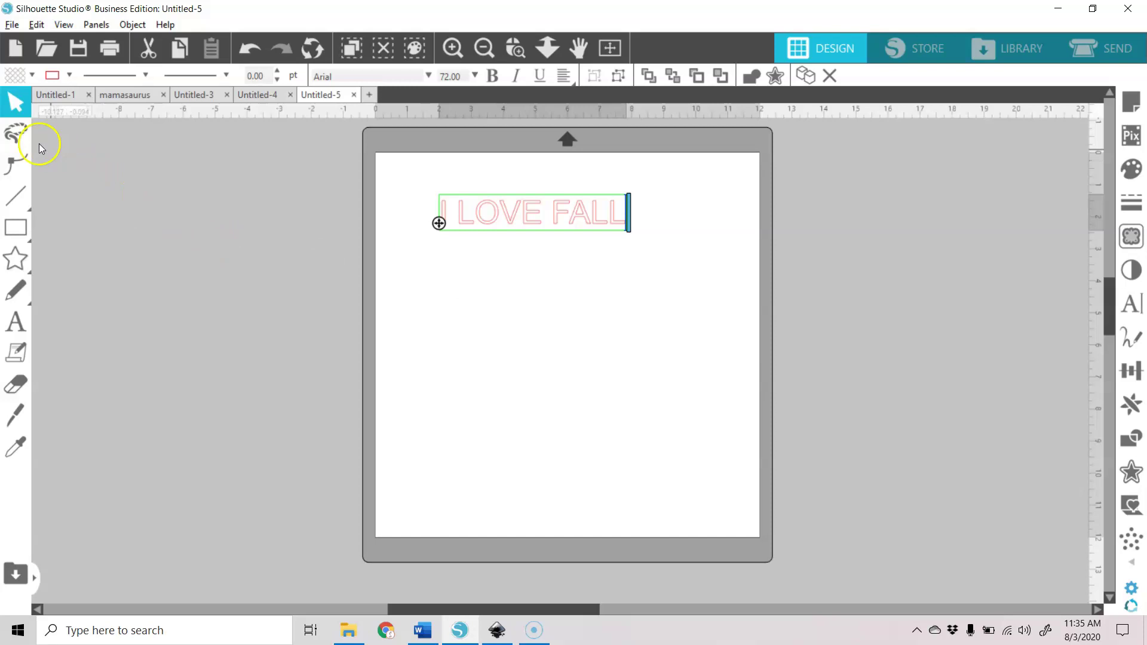
pyautogui.click(500, 260)
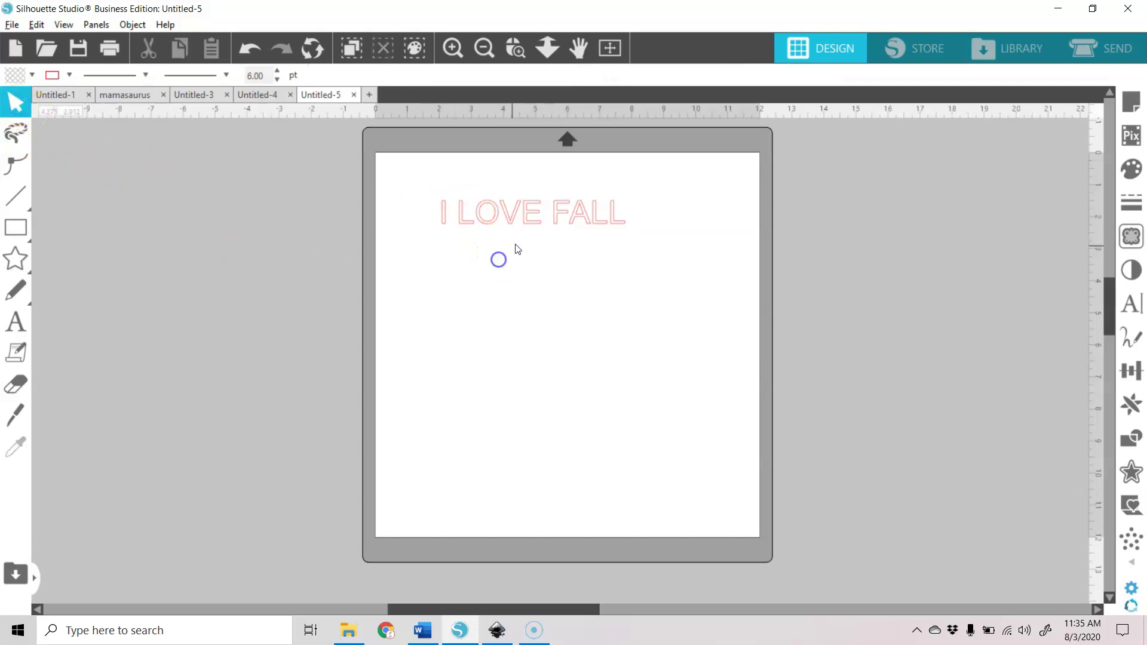
pyautogui.click(527, 222)
pyautogui.moveTo(636, 238); pyautogui.dragTo(822, 334)
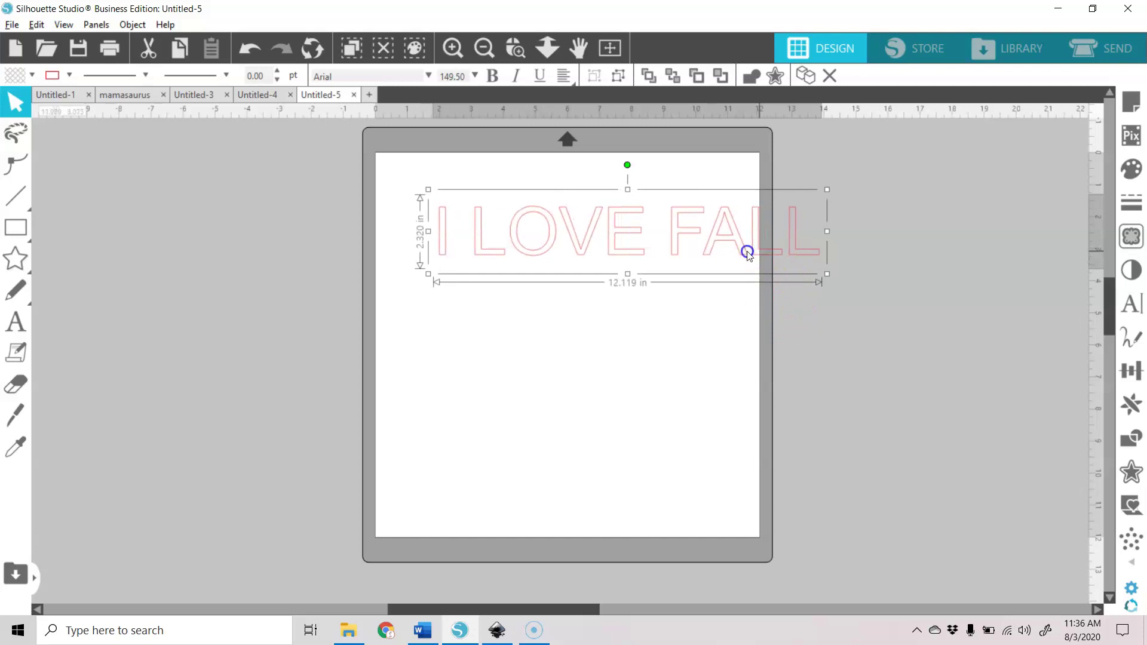
pyautogui.moveTo(743, 251); pyautogui.dragTo(700, 240)
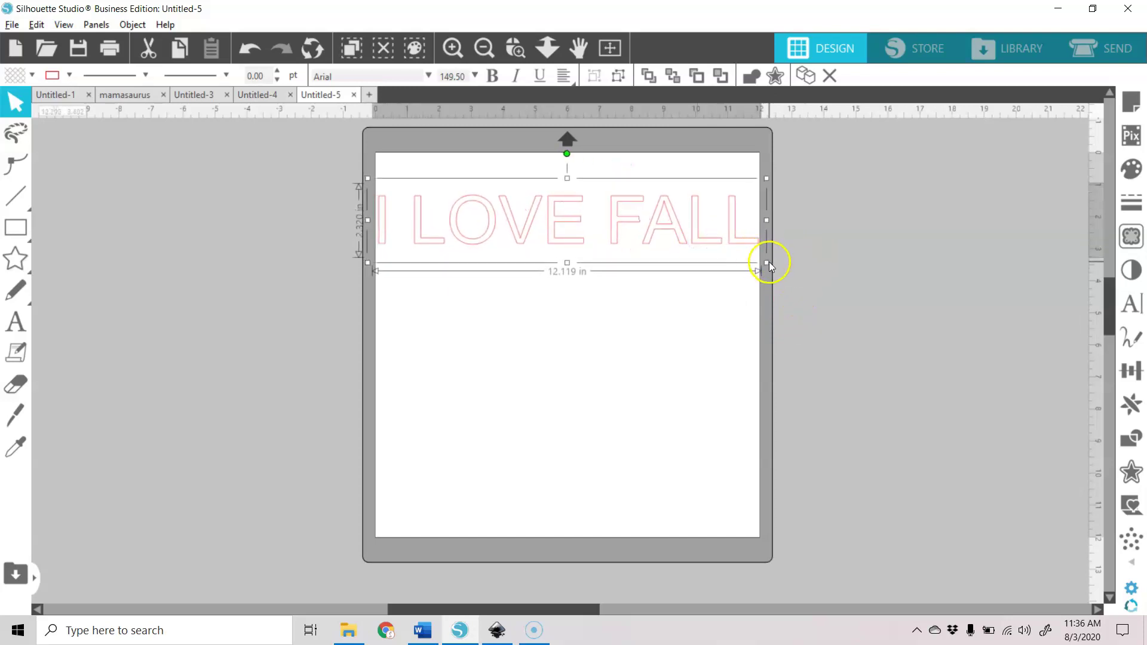
pyautogui.moveTo(765, 261); pyautogui.dragTo(707, 212)
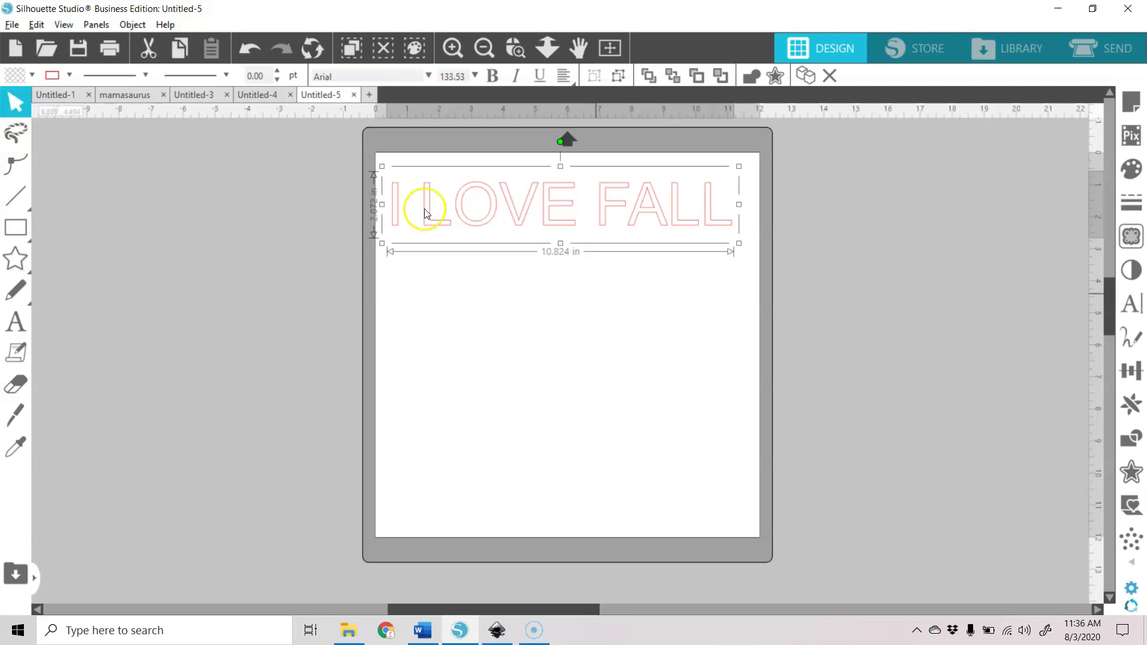
# Step: Change the text's font to YOUreMyType and enlarge it to about 8.1 in wide
pyautogui.click(383, 76)
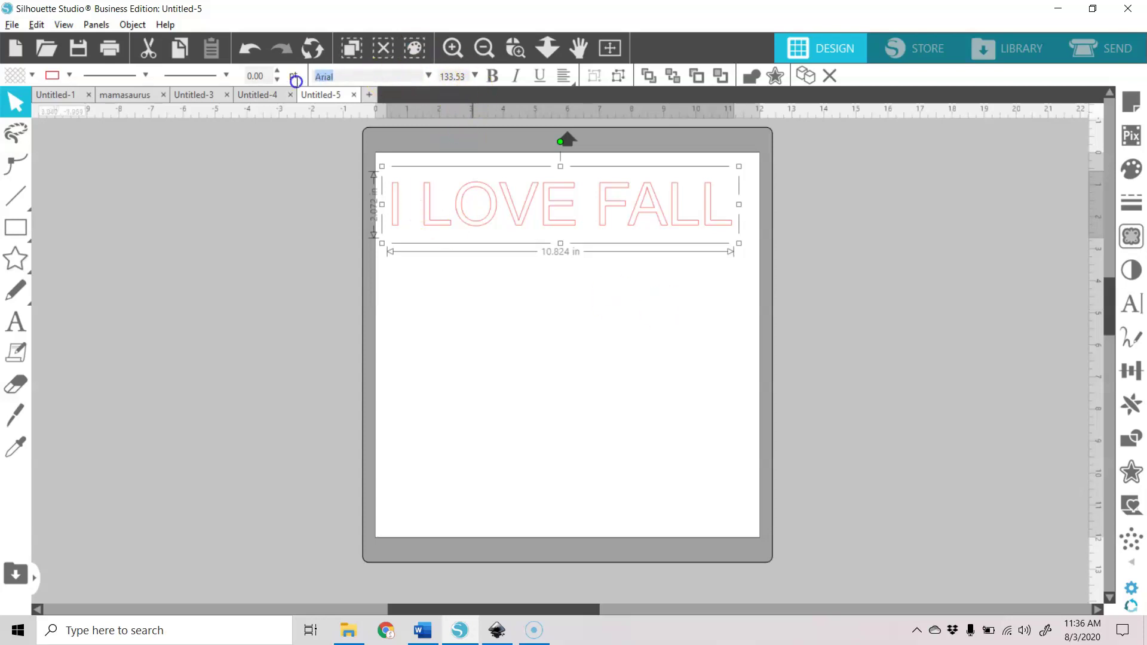
pyautogui.hotkey('ctrl', 'a')
pyautogui.write('YOU')
pyautogui.press('Return')
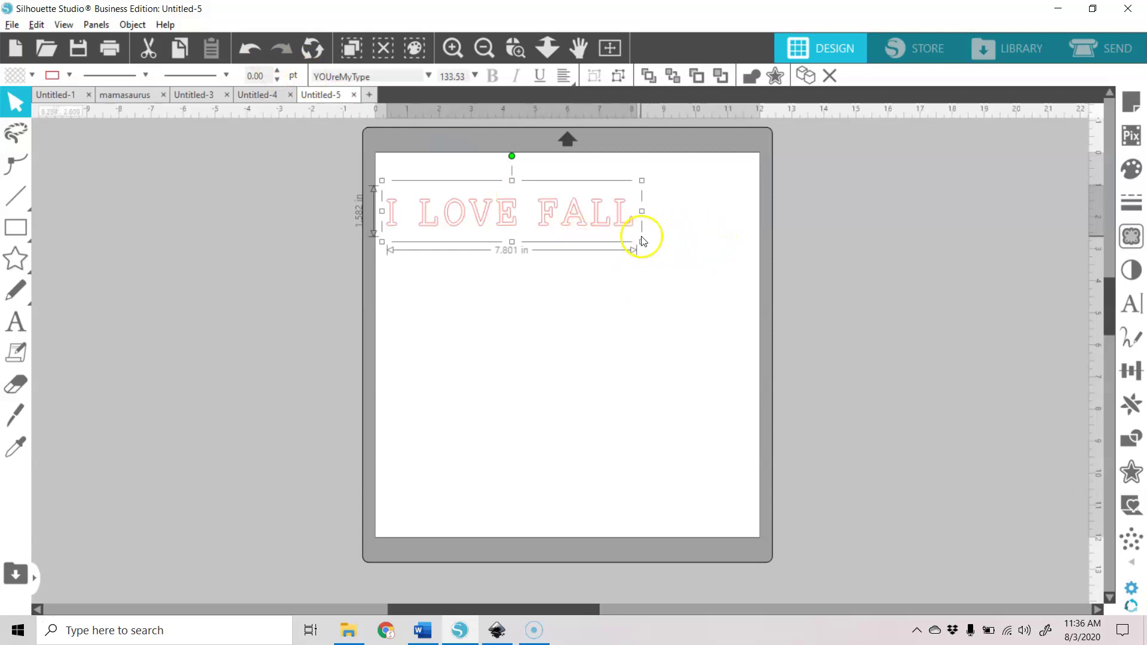
pyautogui.moveTo(642, 242); pyautogui.dragTo(660, 226)
# Step: Draw a rectangle below the text and set its height to 1.75 in
pyautogui.click(22, 229)
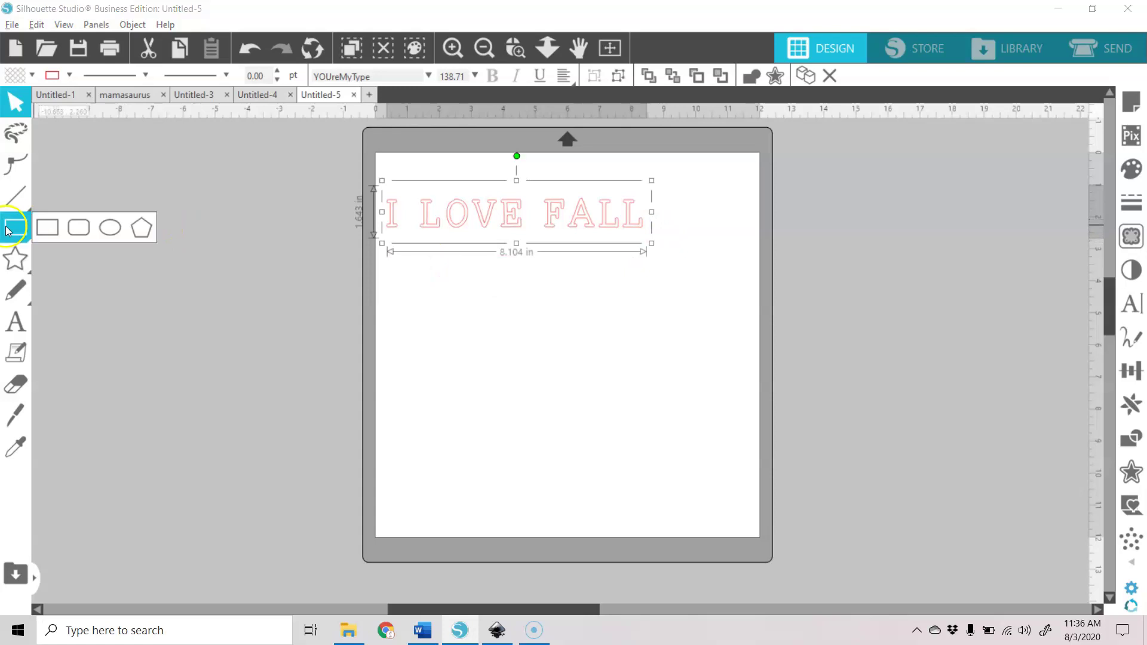
pyautogui.moveTo(399, 262); pyautogui.dragTo(688, 329)
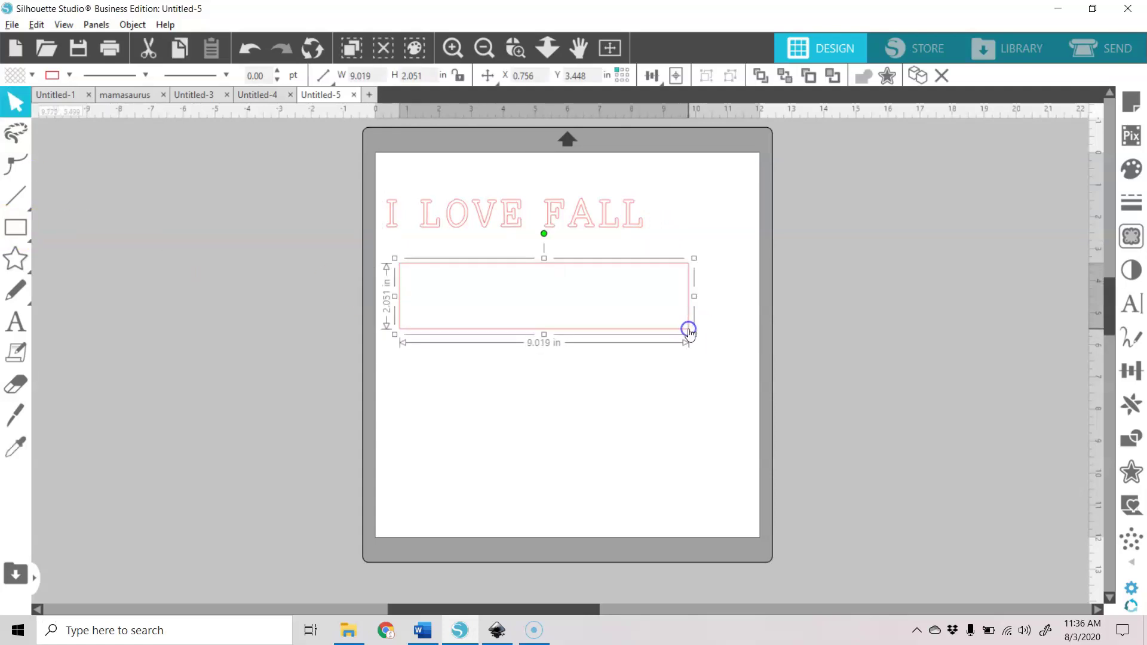
pyautogui.click(413, 75)
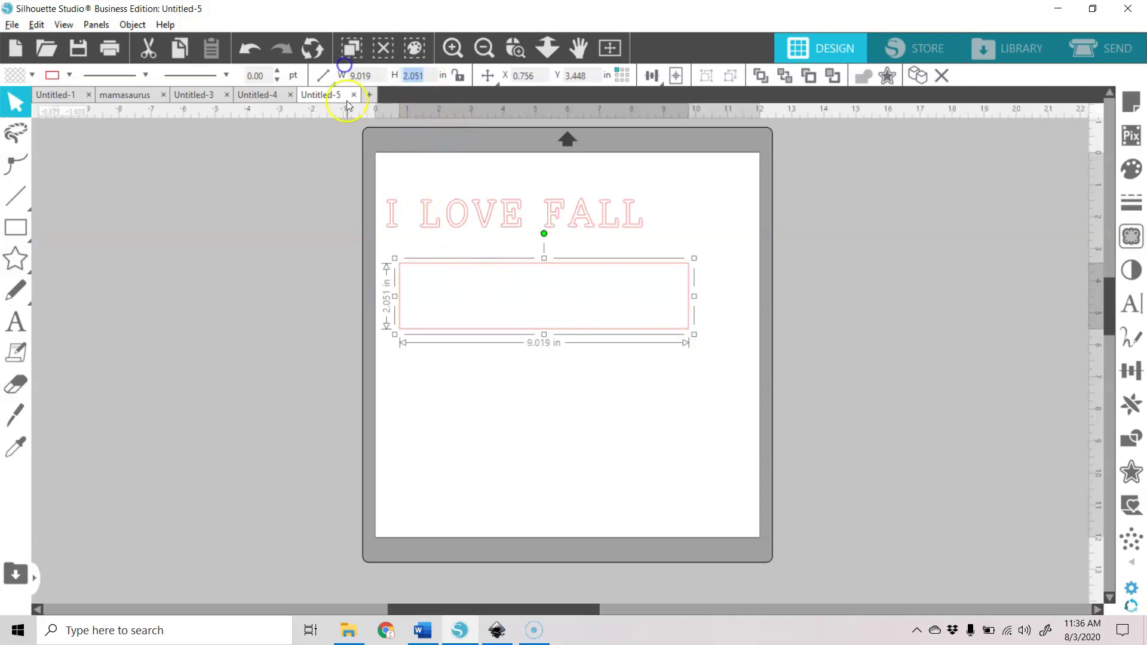
pyautogui.write('1.75')
pyautogui.press('Return')
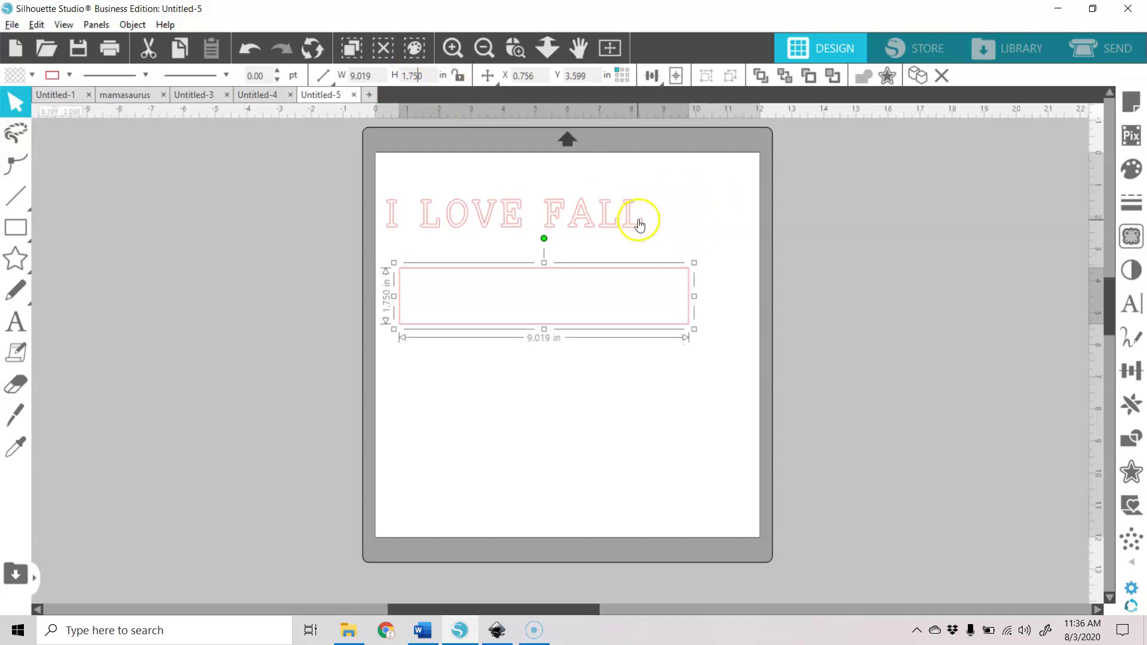
# Step: Move I LOVE FALL into the rectangle, enlarge it to about 9.0 in wide, and select both
pyautogui.moveTo(639, 226); pyautogui.dragTo(670, 302)
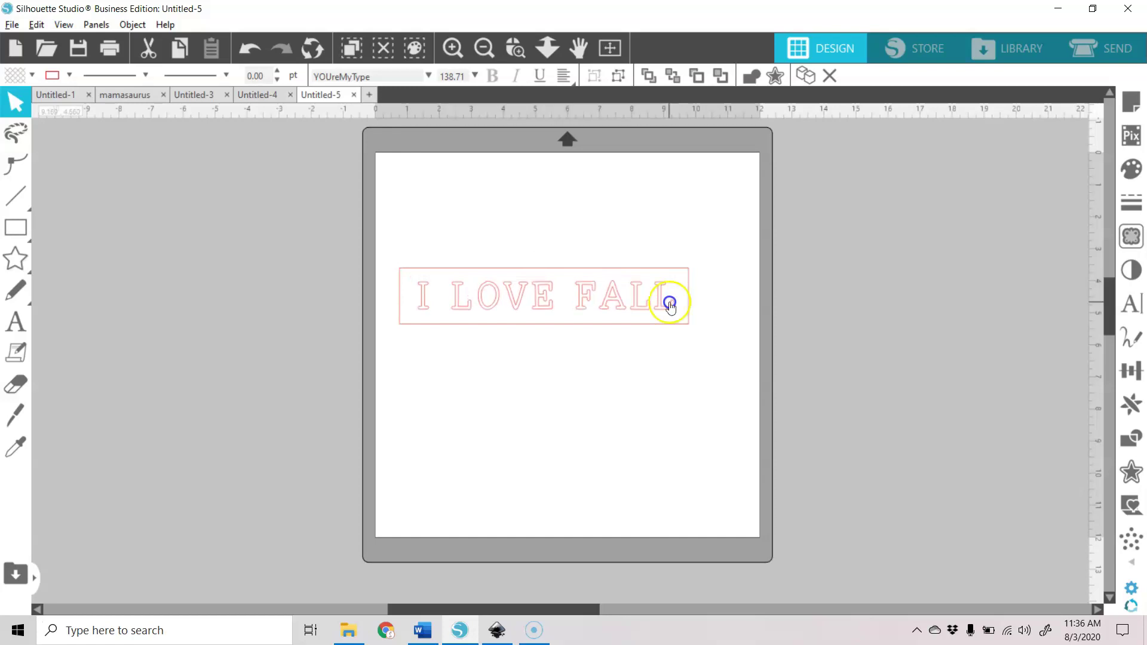
pyautogui.click(699, 249)
pyautogui.click(663, 306)
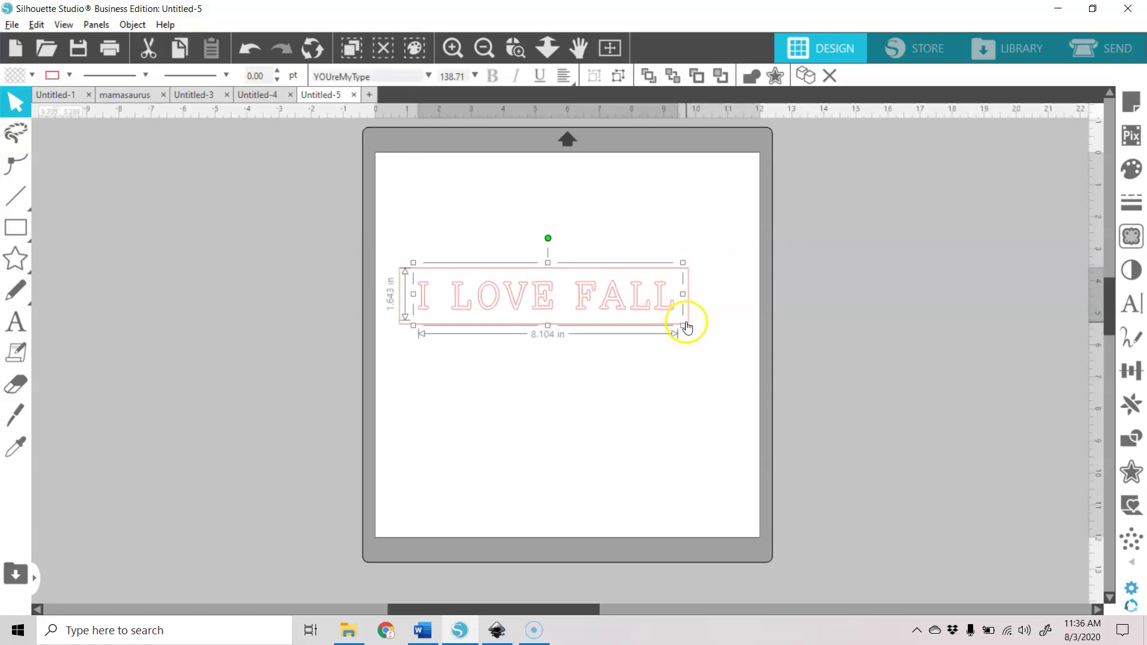
pyautogui.moveTo(685, 325); pyautogui.dragTo(663, 309)
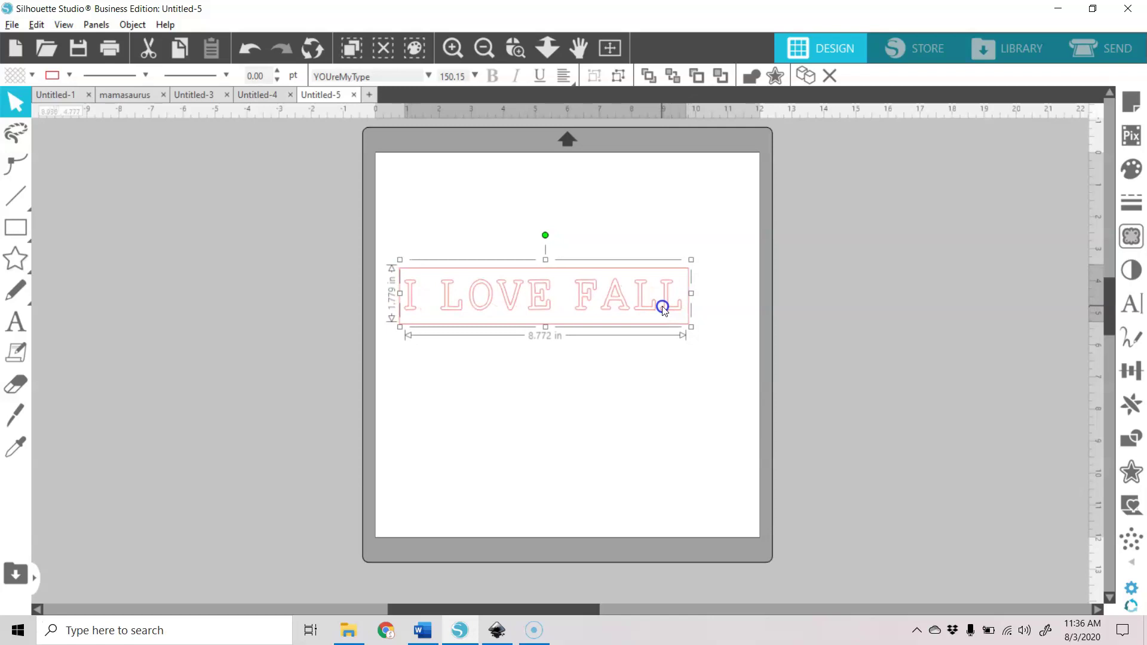
pyautogui.moveTo(711, 225); pyautogui.dragTo(323, 338)
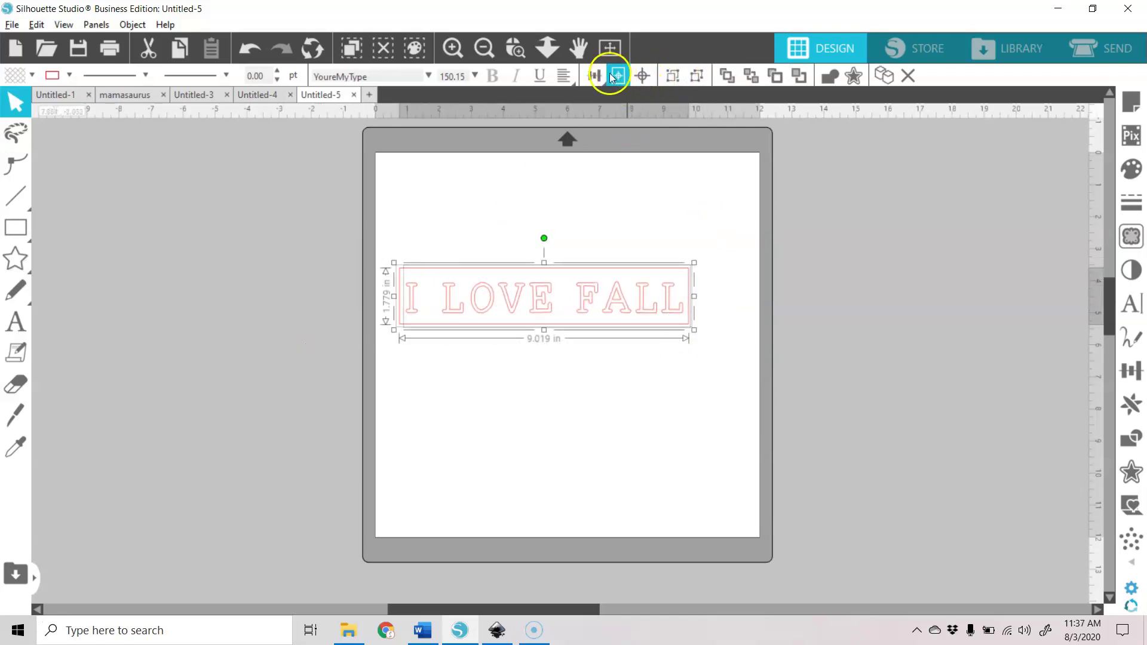
# Step: Shrink I LOVE FALL to 8.44 in wide and centre it within the rectangle
pyautogui.click(593, 75)
pyautogui.click(623, 124)
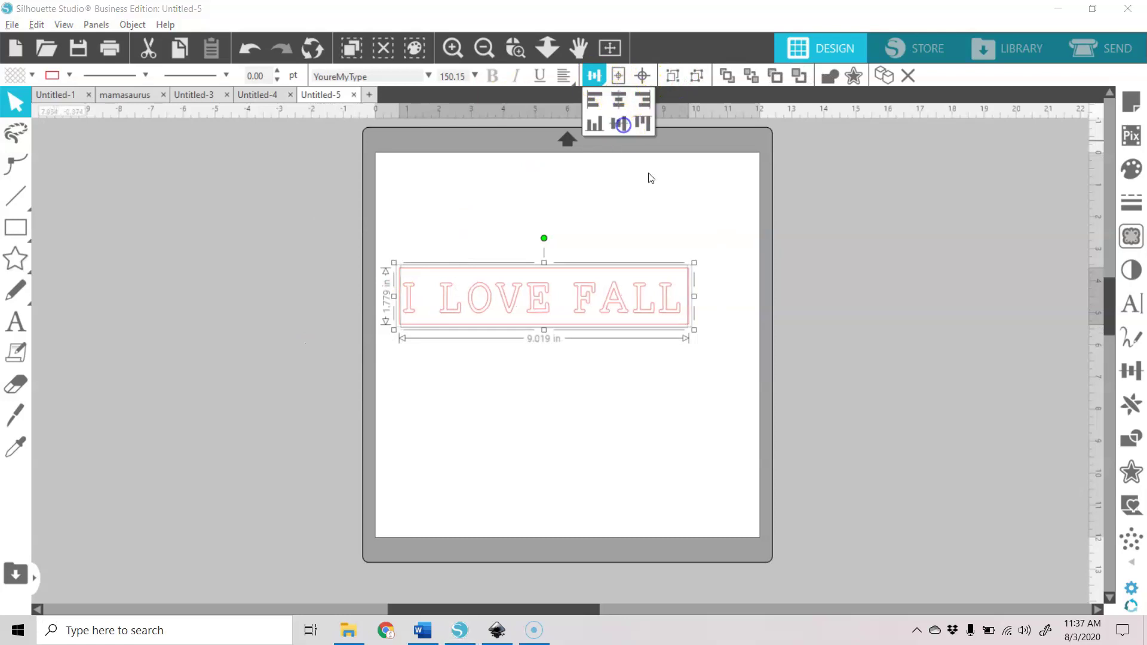
pyautogui.click(701, 223)
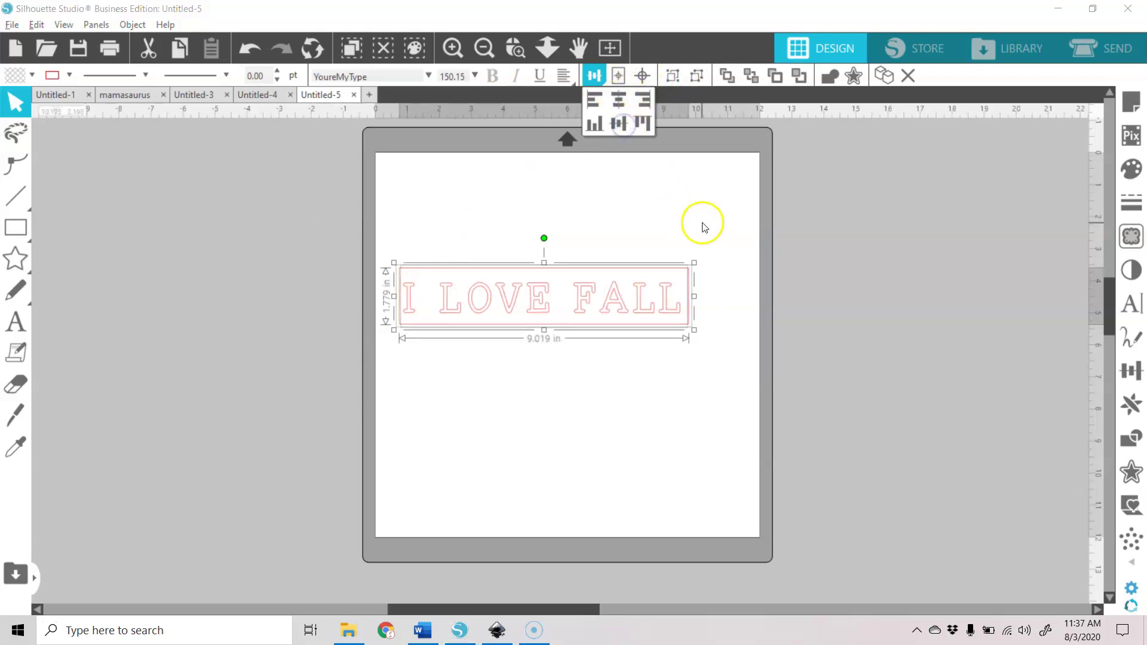
pyautogui.click(667, 306)
pyautogui.moveTo(689, 329); pyautogui.dragTo(680, 320)
pyautogui.moveTo(694, 220); pyautogui.dragTo(414, 312)
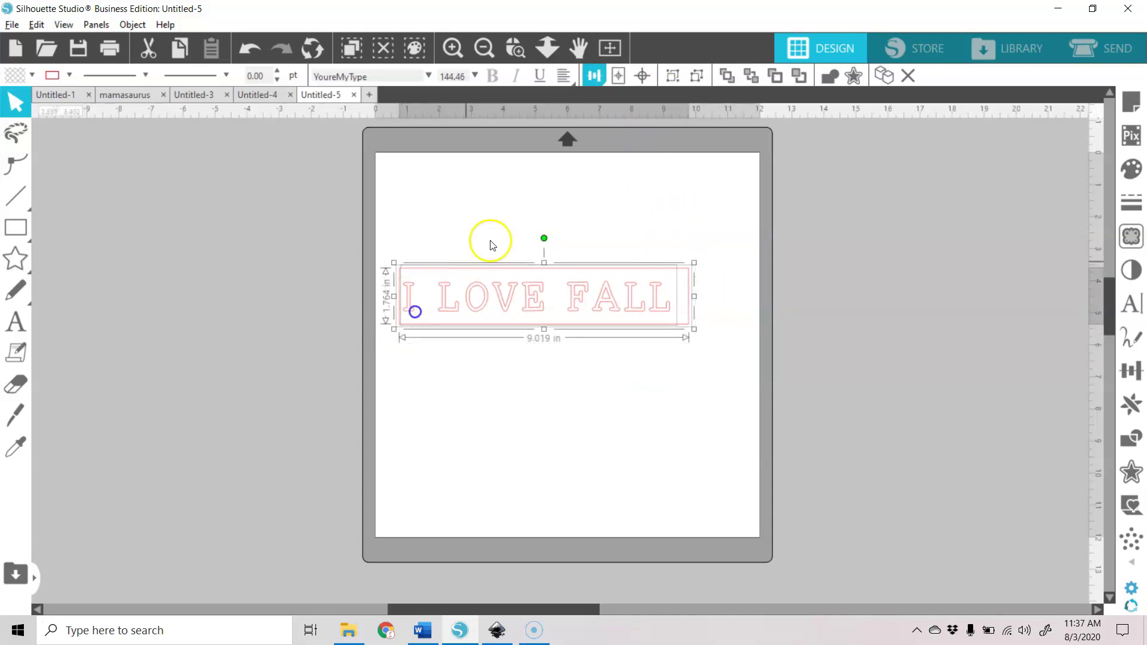
pyautogui.click(598, 76)
pyautogui.click(619, 103)
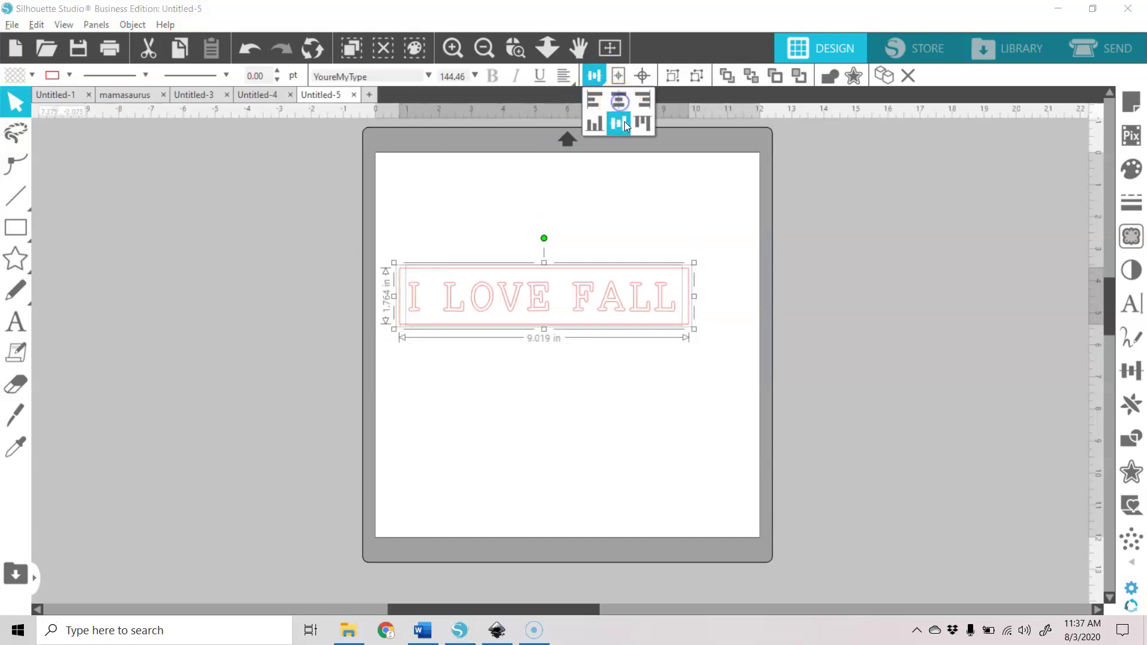
# Step: Move the 9.019 × 1.75 in rectangle off the mat to the upper left
pyautogui.click(747, 231)
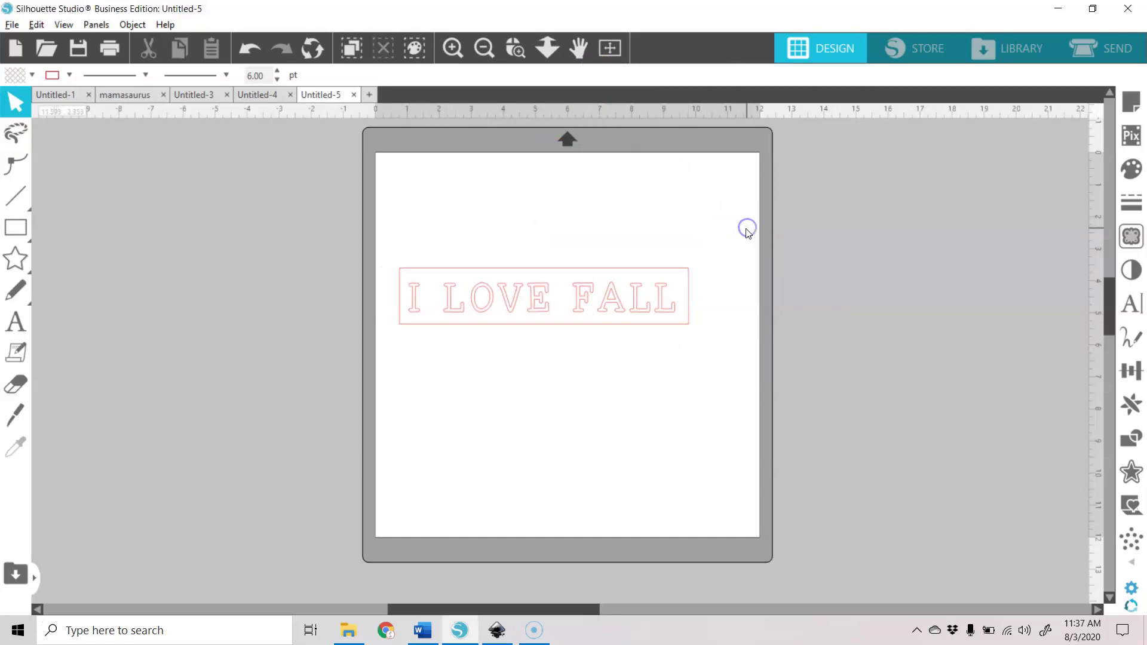
pyautogui.click(691, 274)
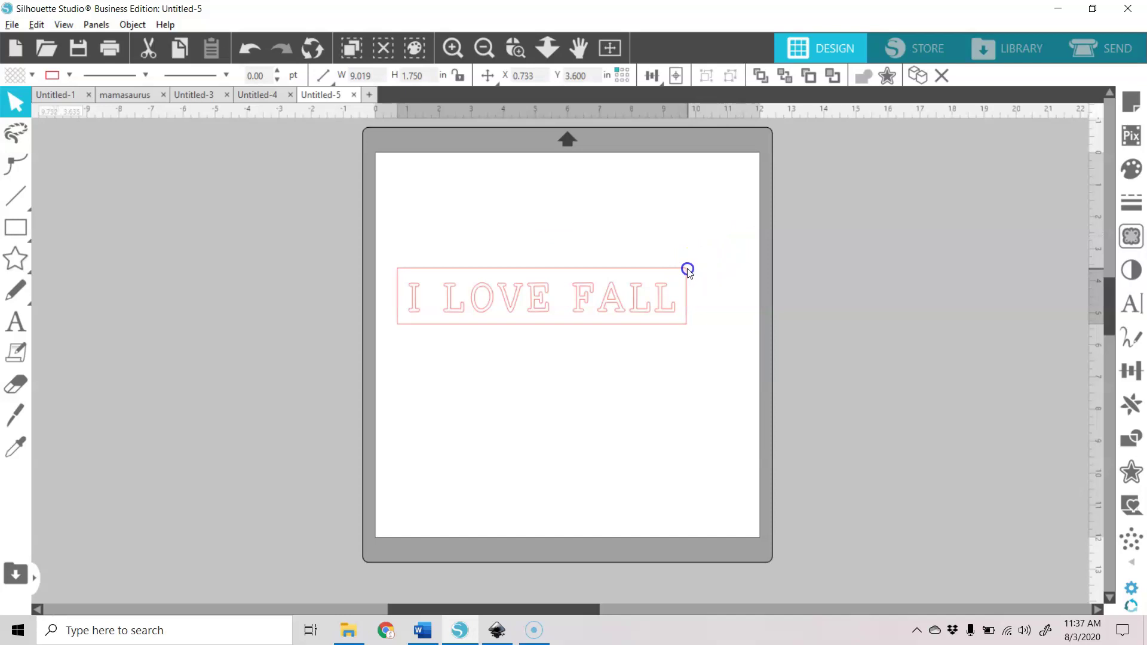
pyautogui.moveTo(688, 270); pyautogui.dragTo(343, 189)
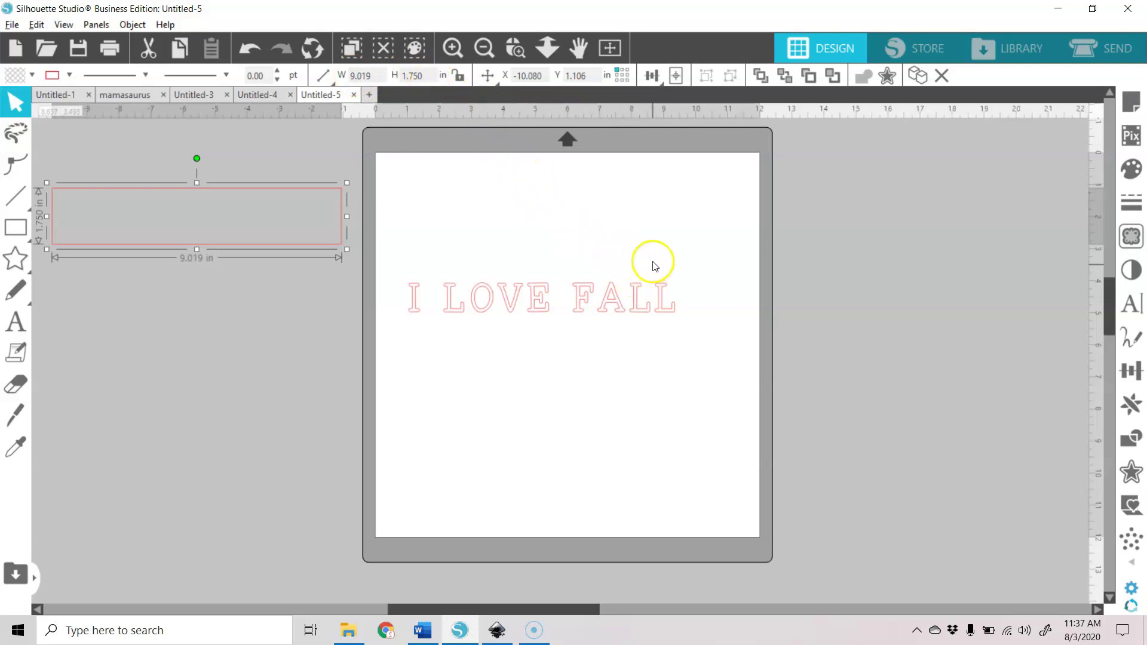
pyautogui.click(638, 304)
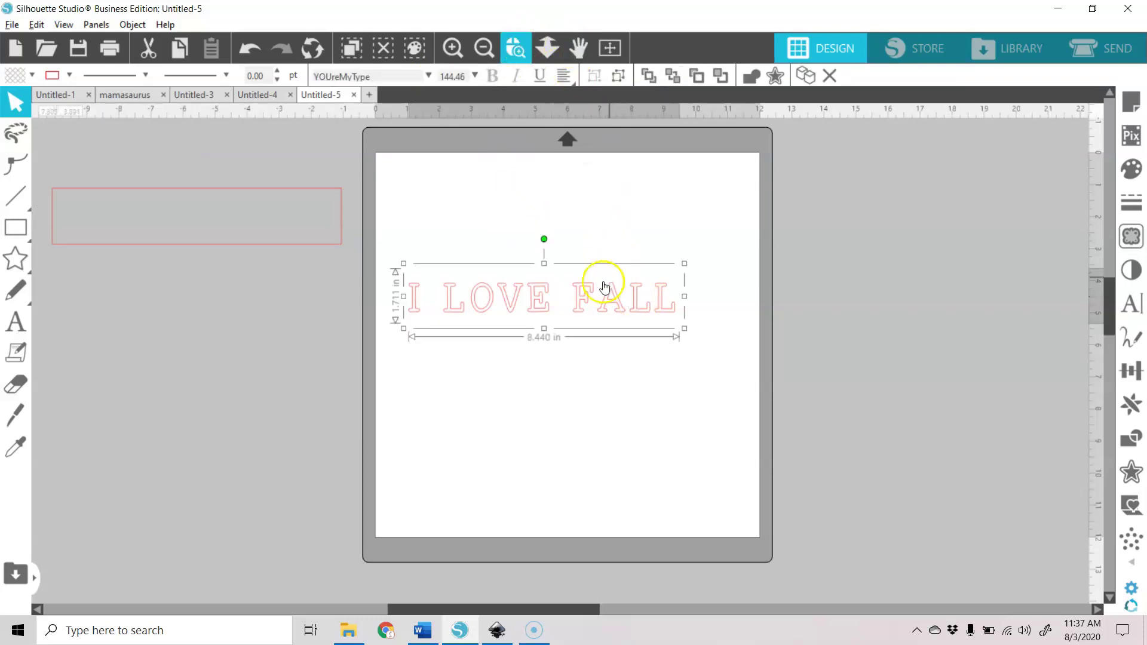
# Step: Move I LOVE FALL higher on the mat and zoom in on it
pyautogui.moveTo(610, 300); pyautogui.dragTo(615, 230)
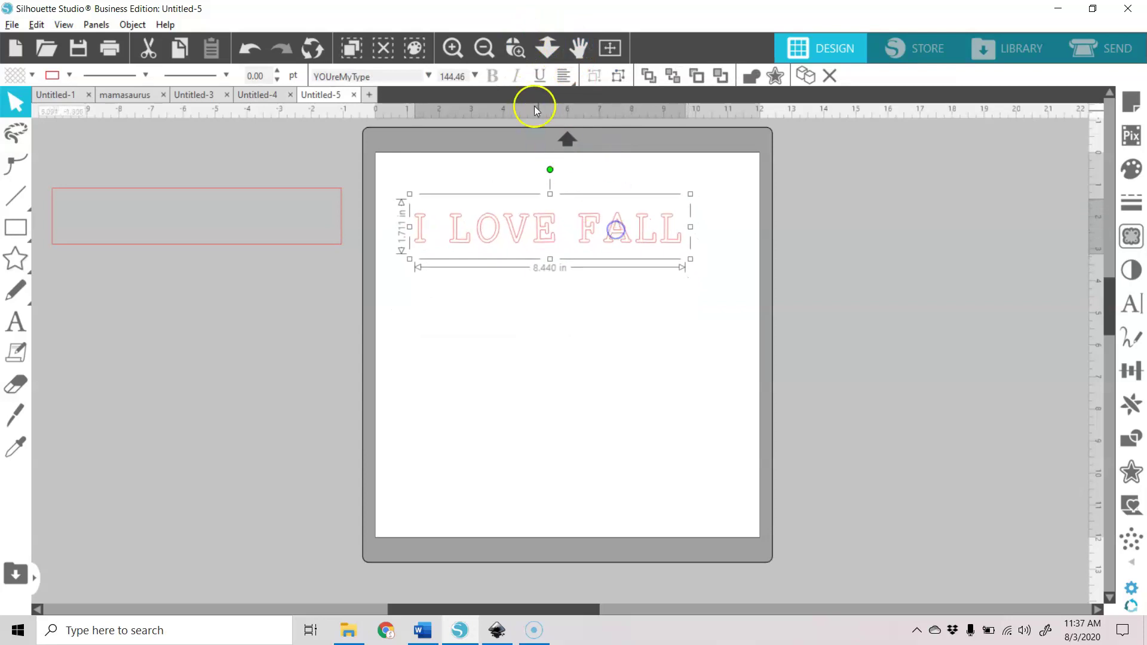
pyautogui.click(515, 49)
pyautogui.moveTo(377, 172); pyautogui.dragTo(839, 359)
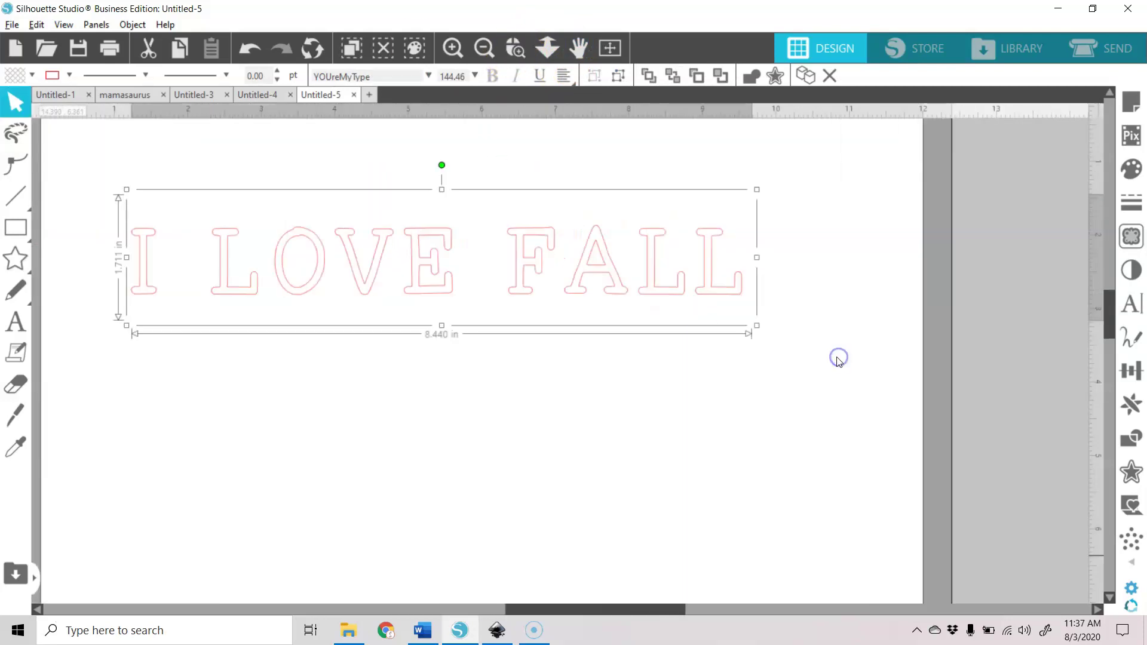
# Step: Convert the text to a path and make it one compound path, 8.302 × 0.941 in
pyautogui.rightClick(653, 294)
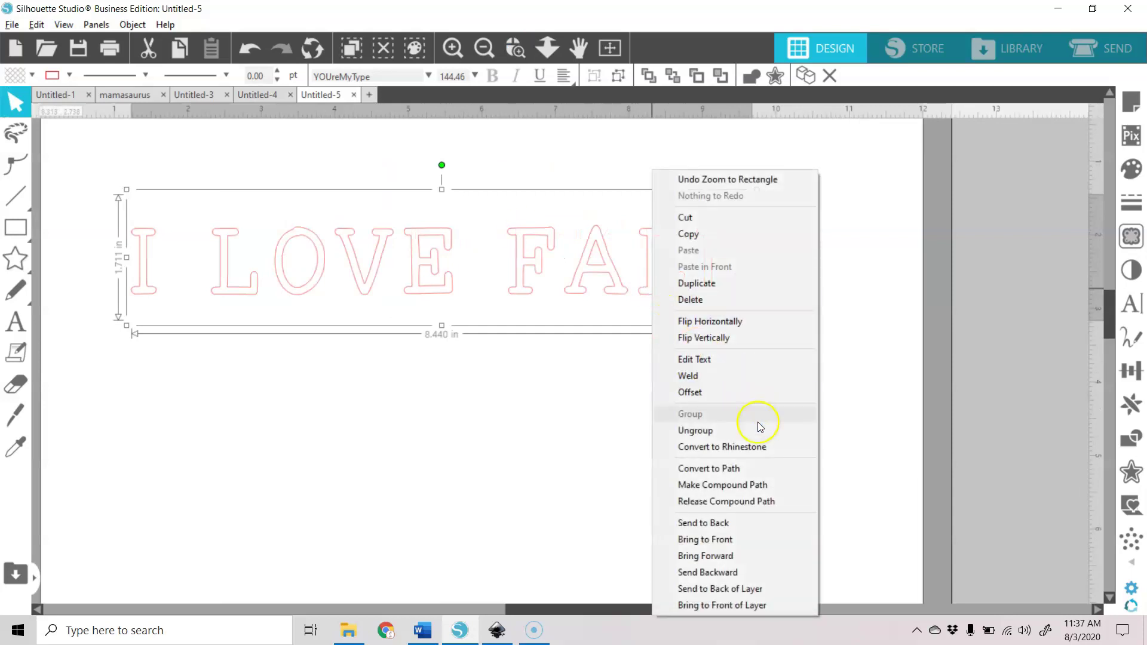
pyautogui.click(750, 468)
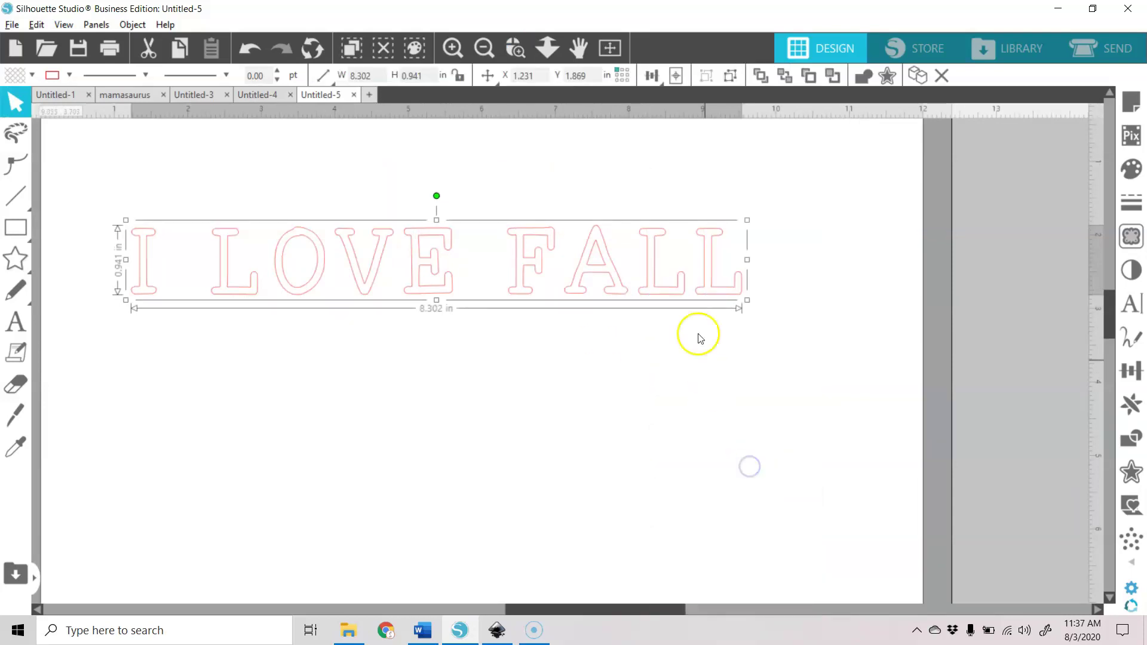
pyautogui.rightClick(673, 287)
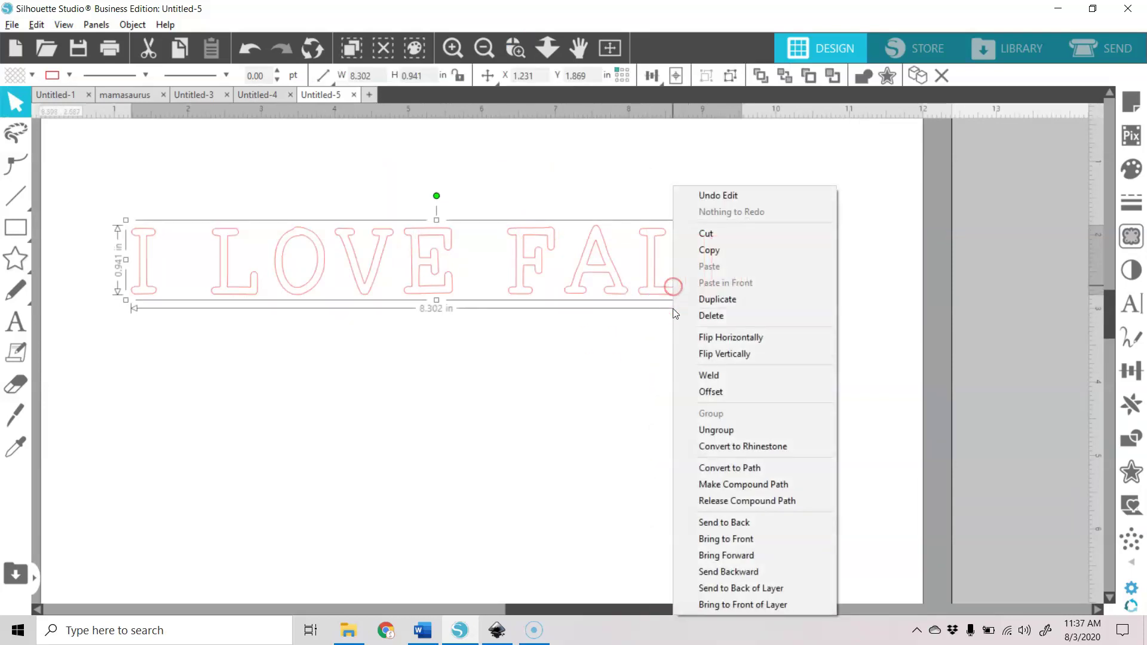
pyautogui.click(755, 485)
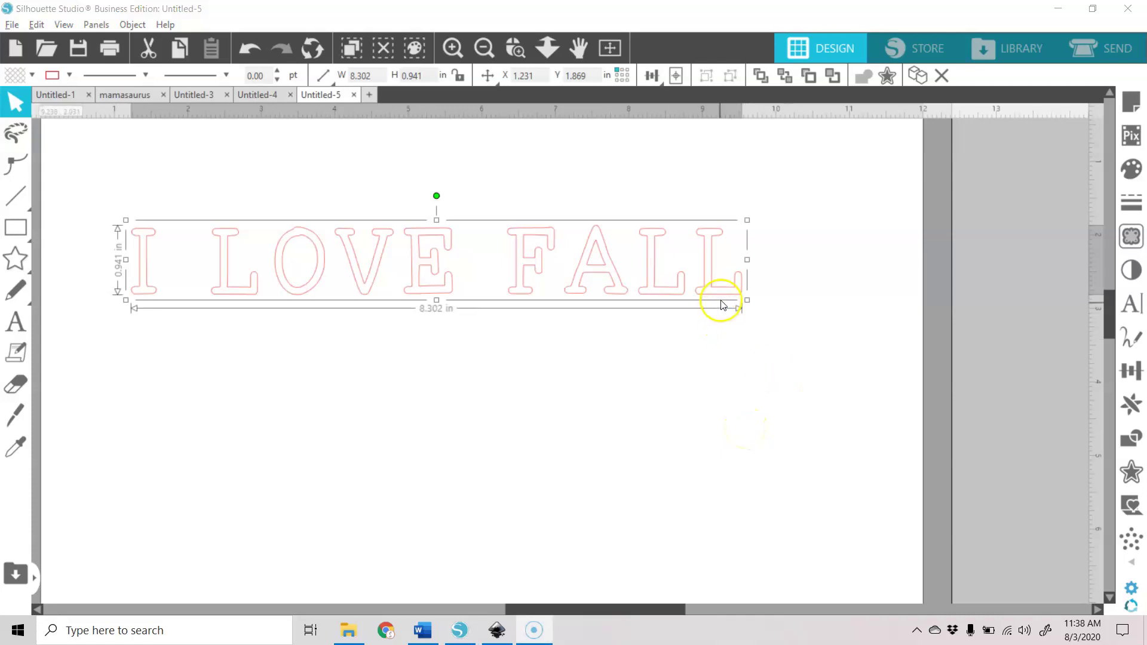
pyautogui.moveTo(723, 300); pyautogui.dragTo(723, 298)
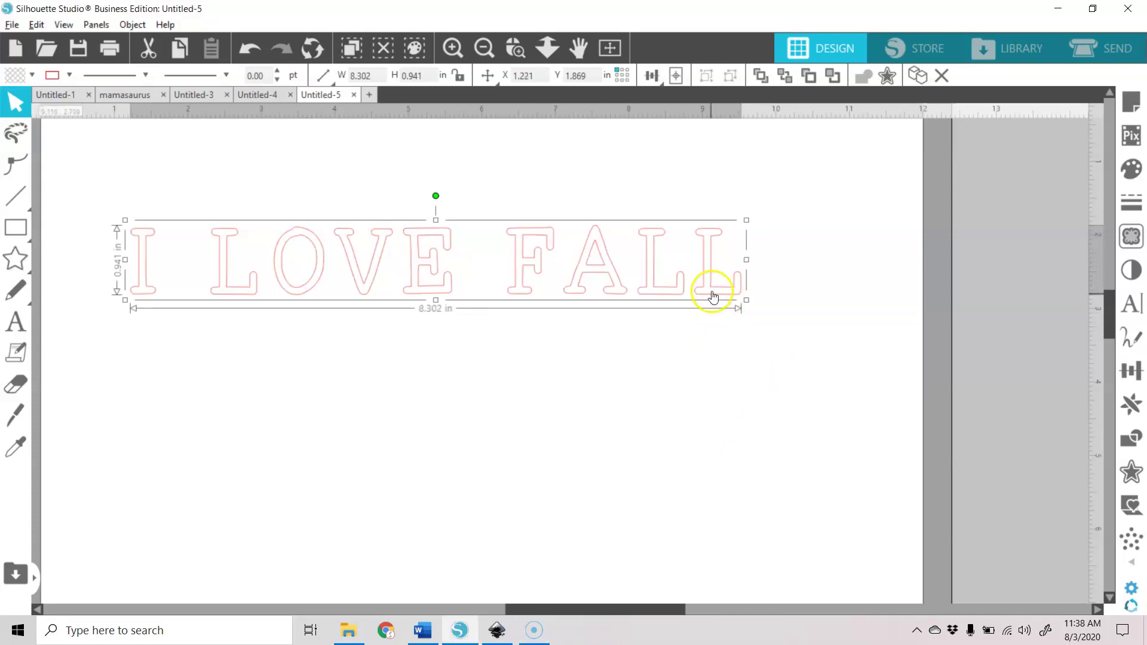
# Step: Check the letters' points, then shift the letters right to X 1.830, Y 1.839 in
pyautogui.doubleClick(712, 290)
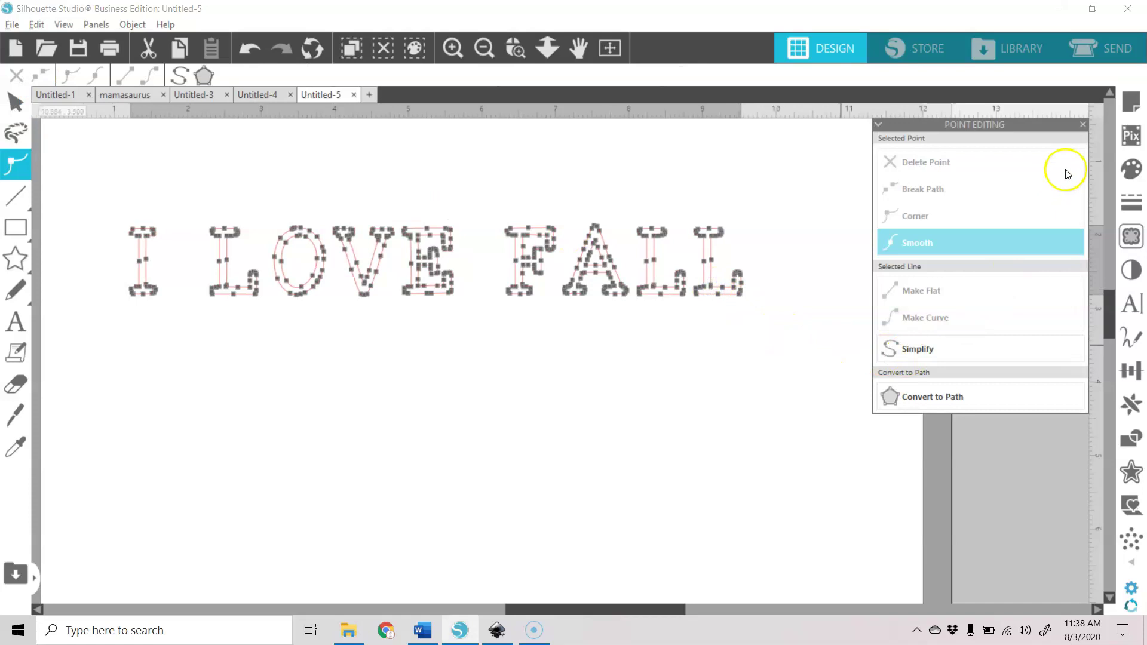
pyautogui.click(1083, 124)
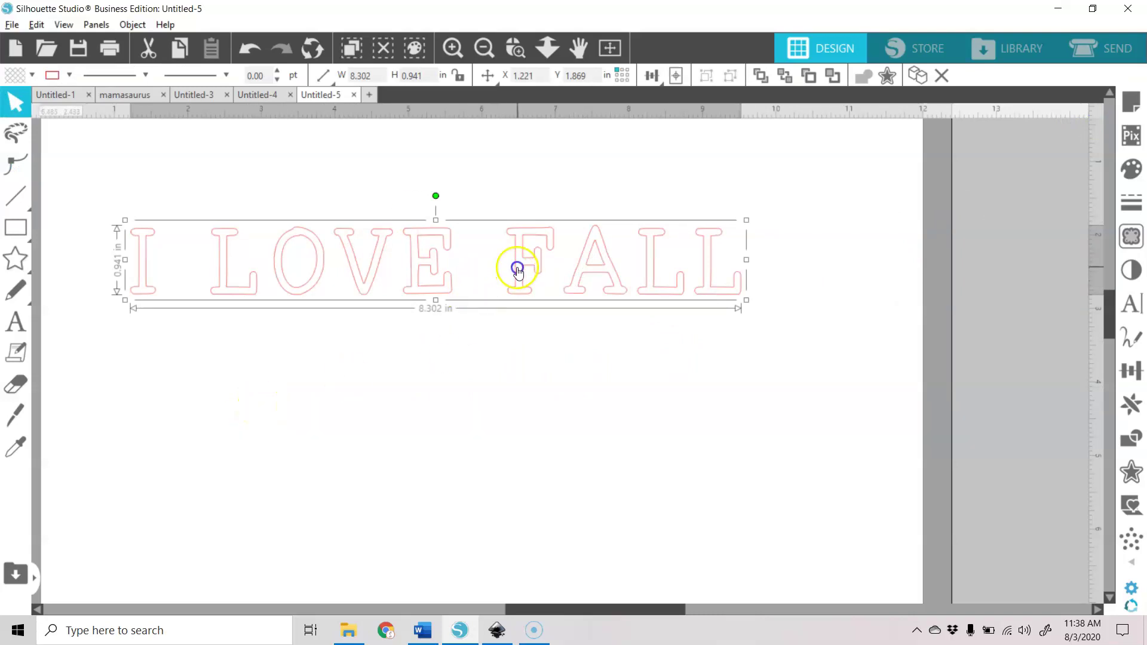
pyautogui.moveTo(517, 266); pyautogui.dragTo(564, 266)
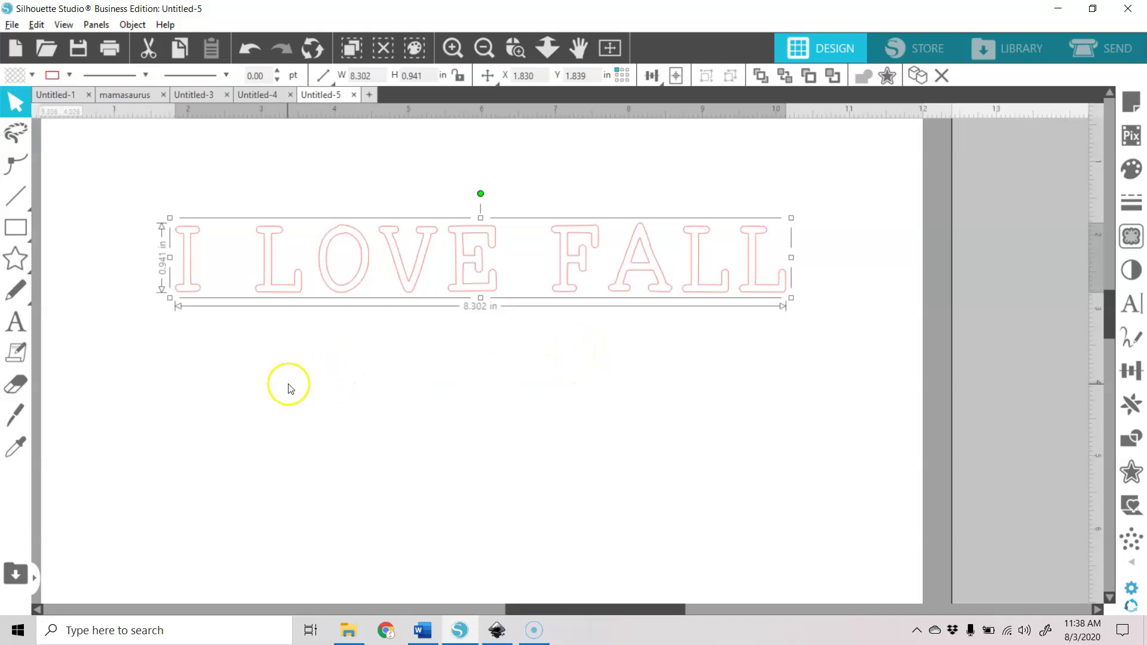
pyautogui.click(248, 327)
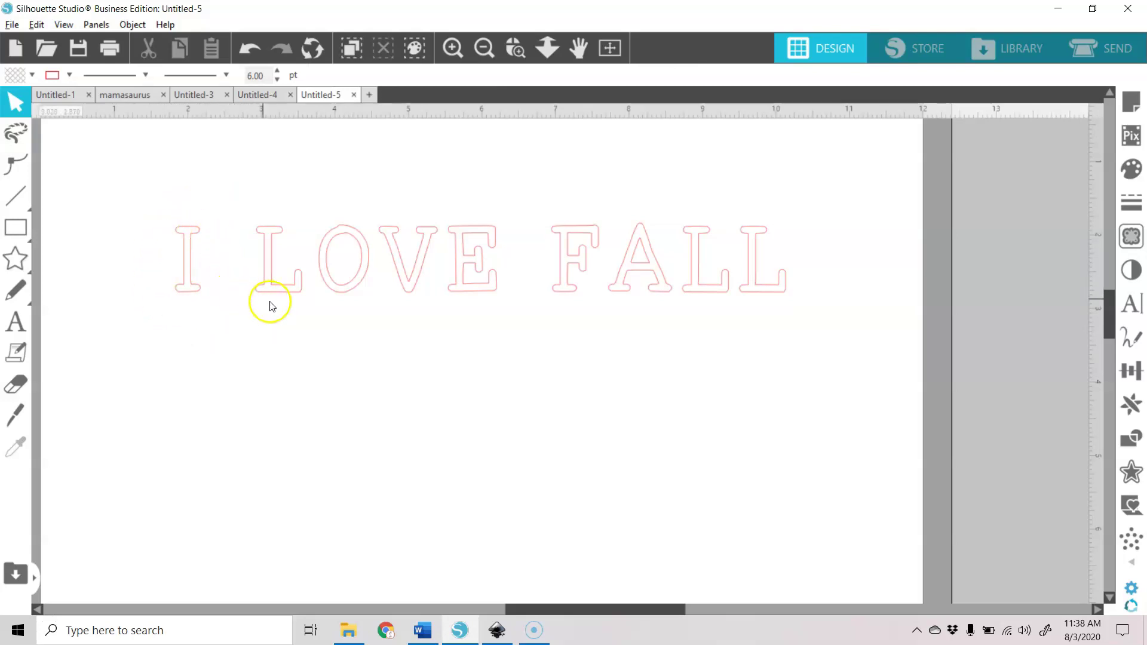
# Step: Zoom in on I LOVE and knife a 0.562 in vertical line through the L's inner corner
pyautogui.click(16, 414)
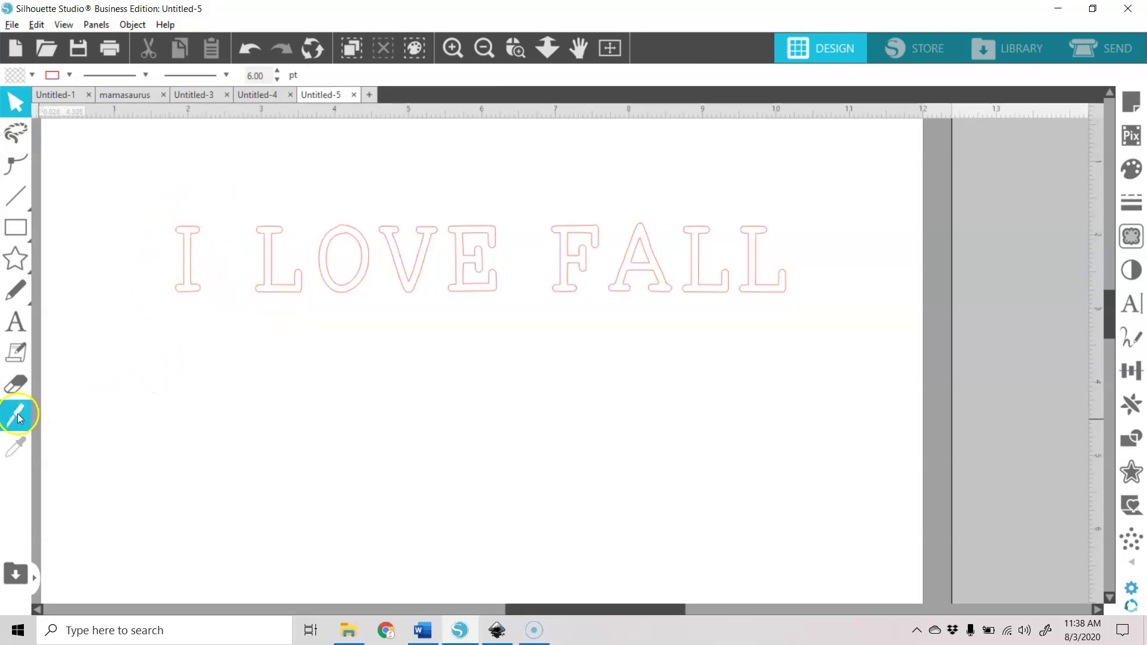
pyautogui.click(511, 41)
pyautogui.moveTo(127, 206); pyautogui.dragTo(565, 365)
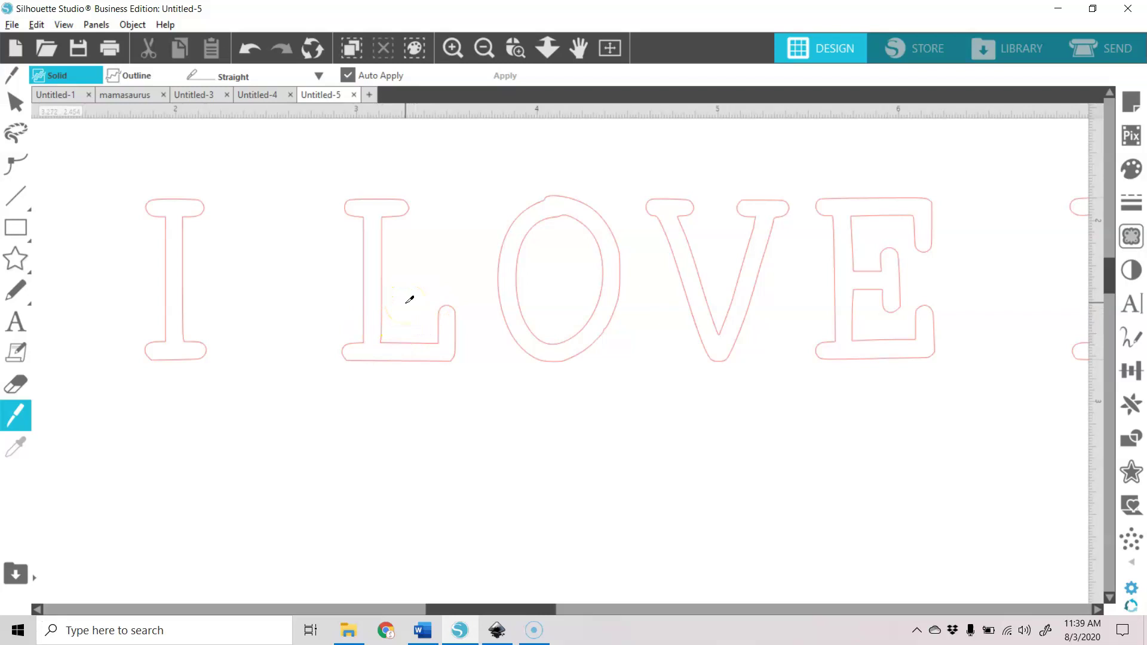
pyautogui.hotkey('alt', 'p')
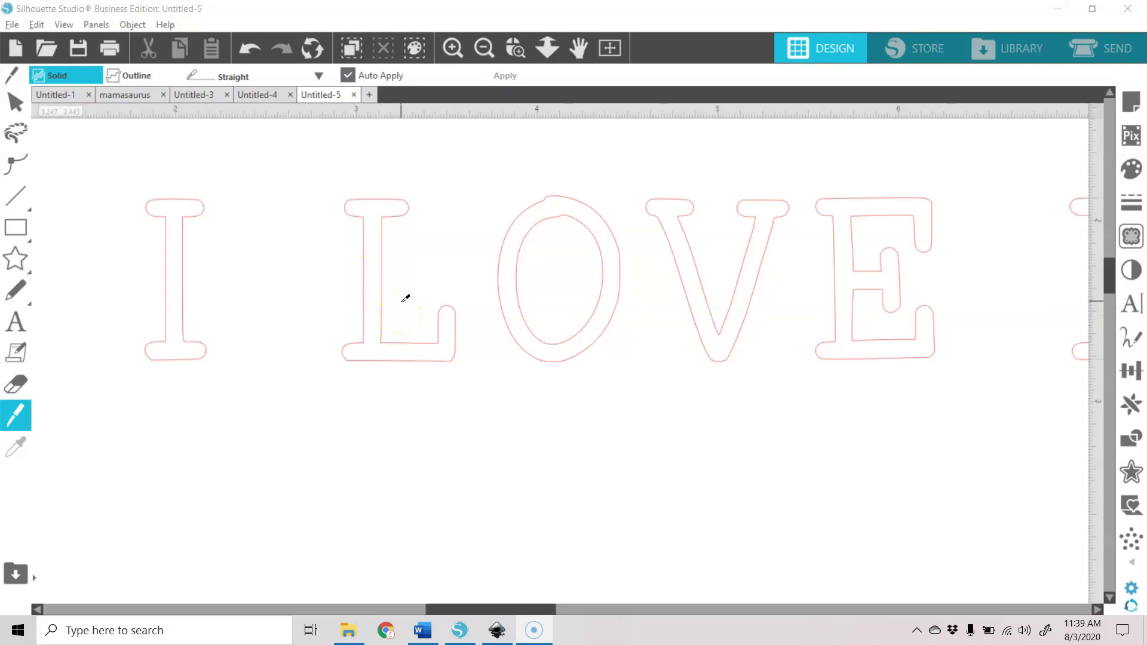
pyautogui.moveTo(399, 298); pyautogui.dragTo(408, 407)
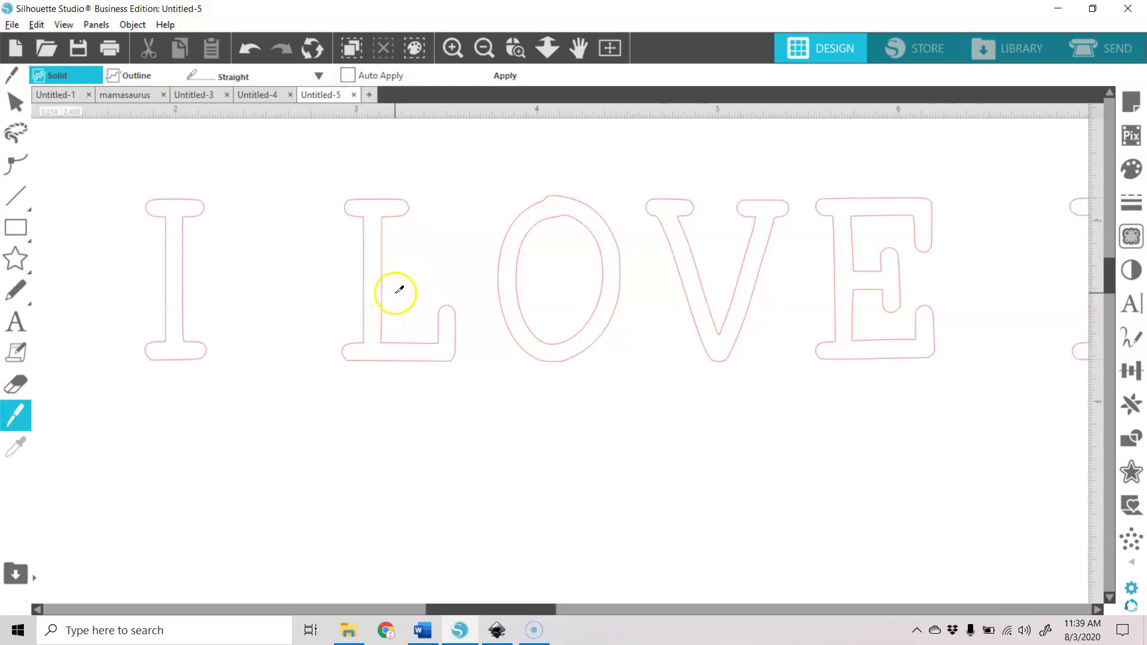
pyautogui.moveTo(395, 293); pyautogui.dragTo(394, 394)
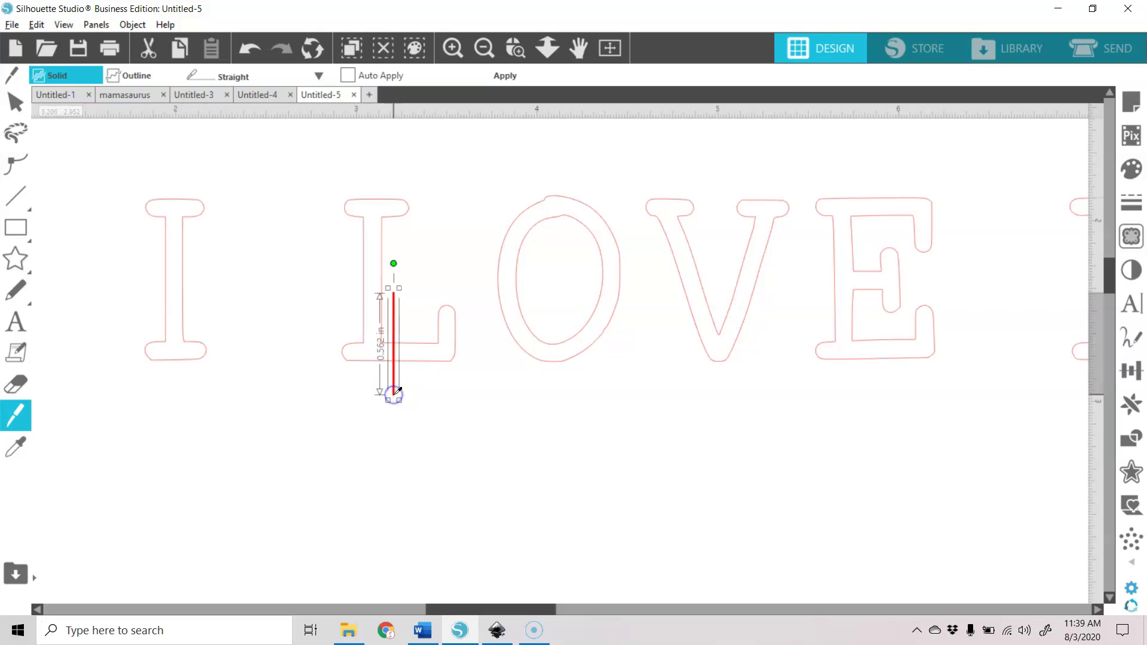
# Step: Set the L's knife line to 5 pt thickness, nudge it into place, and apply the cut
pyautogui.click(1138, 205)
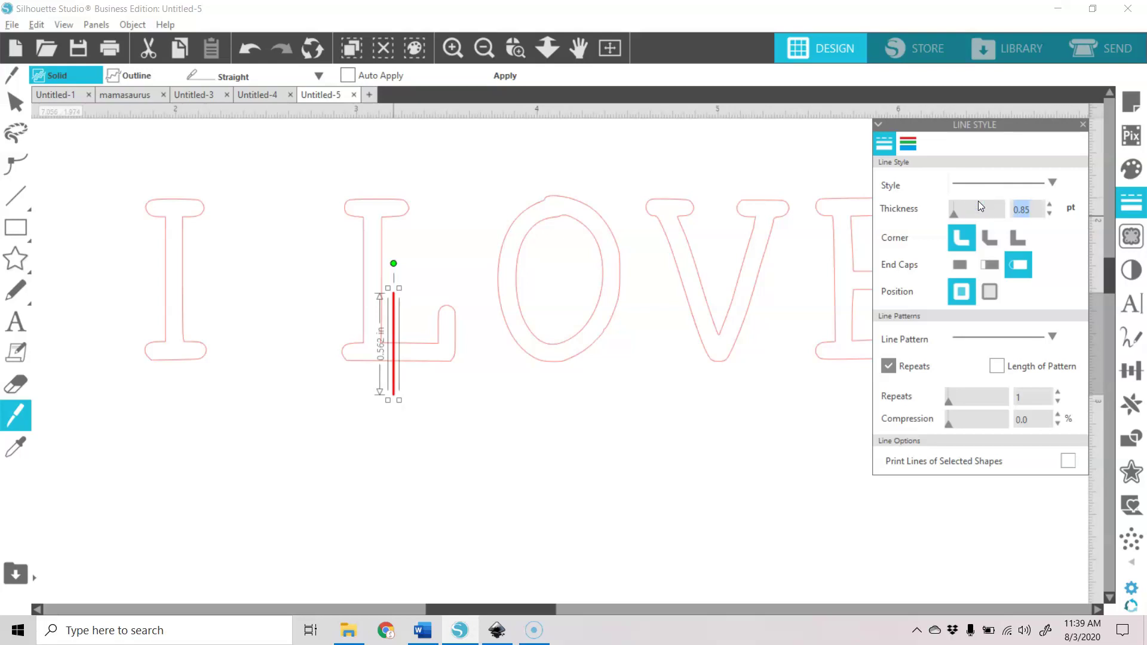
pyautogui.write('5')
pyautogui.press('Return')
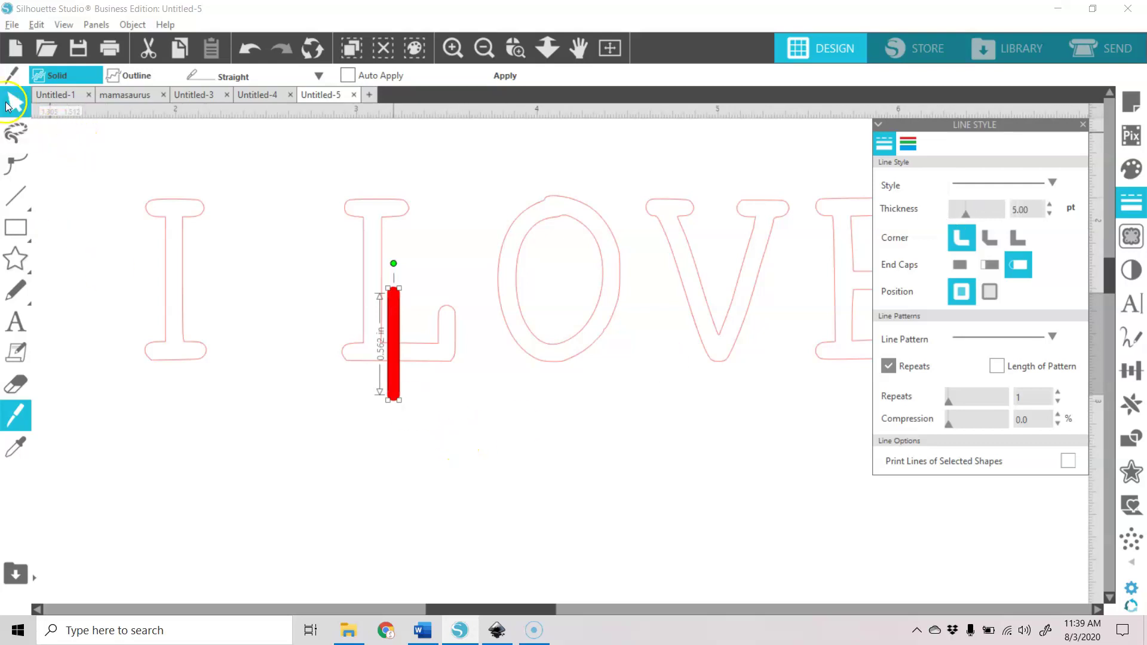
pyautogui.click(8, 113)
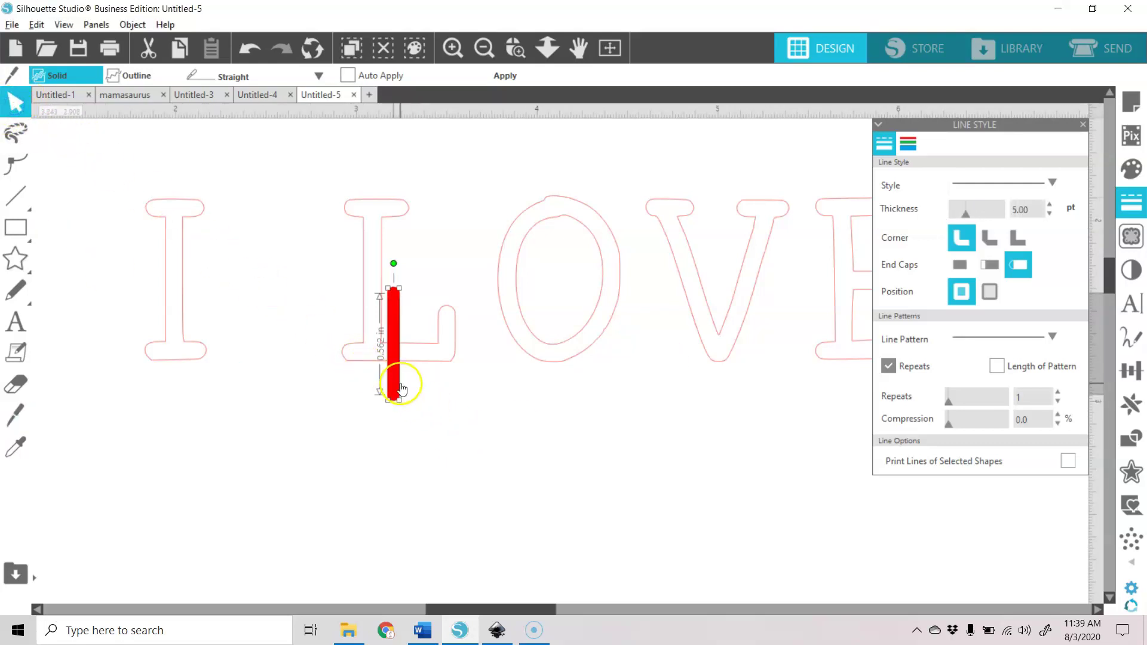
pyautogui.moveTo(396, 377); pyautogui.dragTo(391, 413)
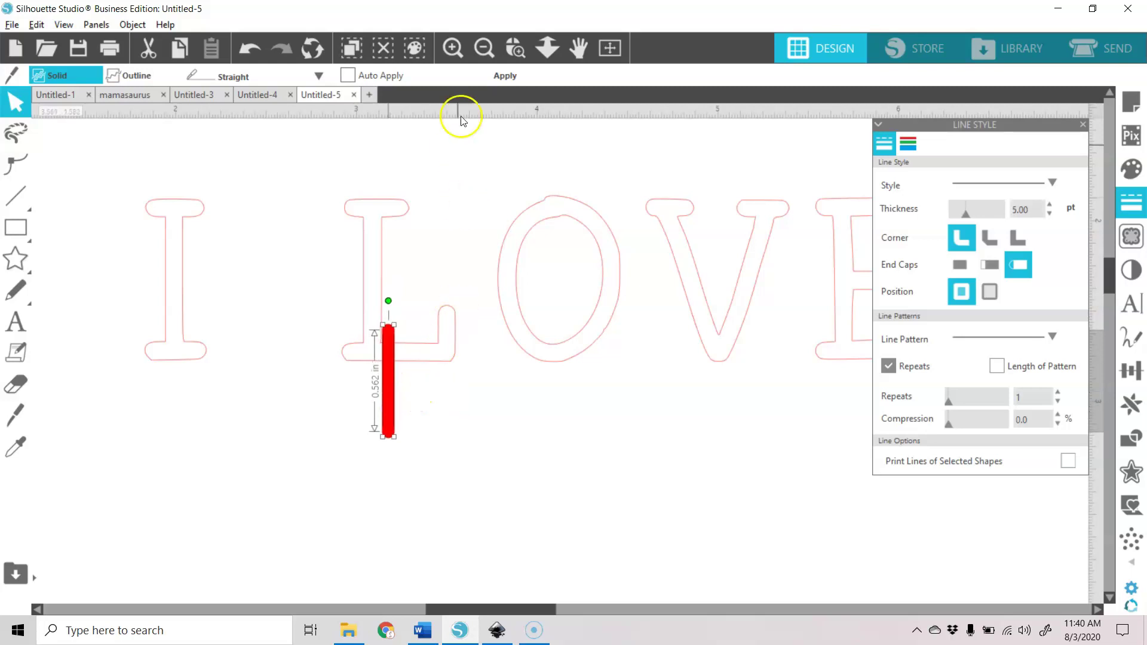
pyautogui.click(511, 78)
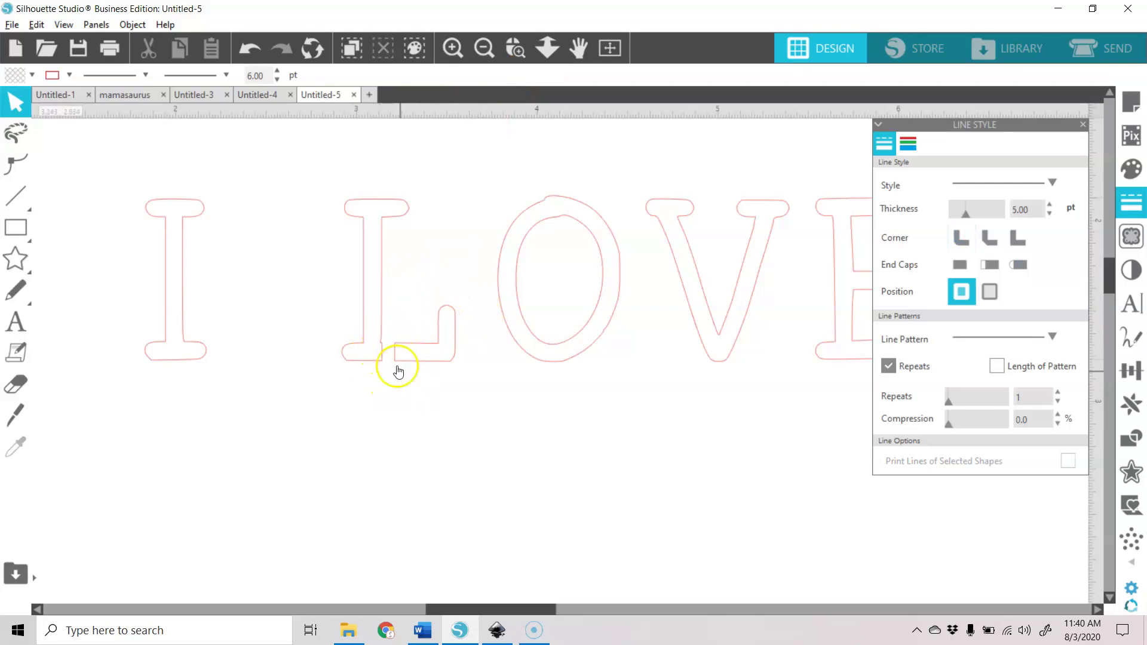
pyautogui.click(513, 48)
pyautogui.moveTo(307, 266); pyautogui.dragTo(468, 447)
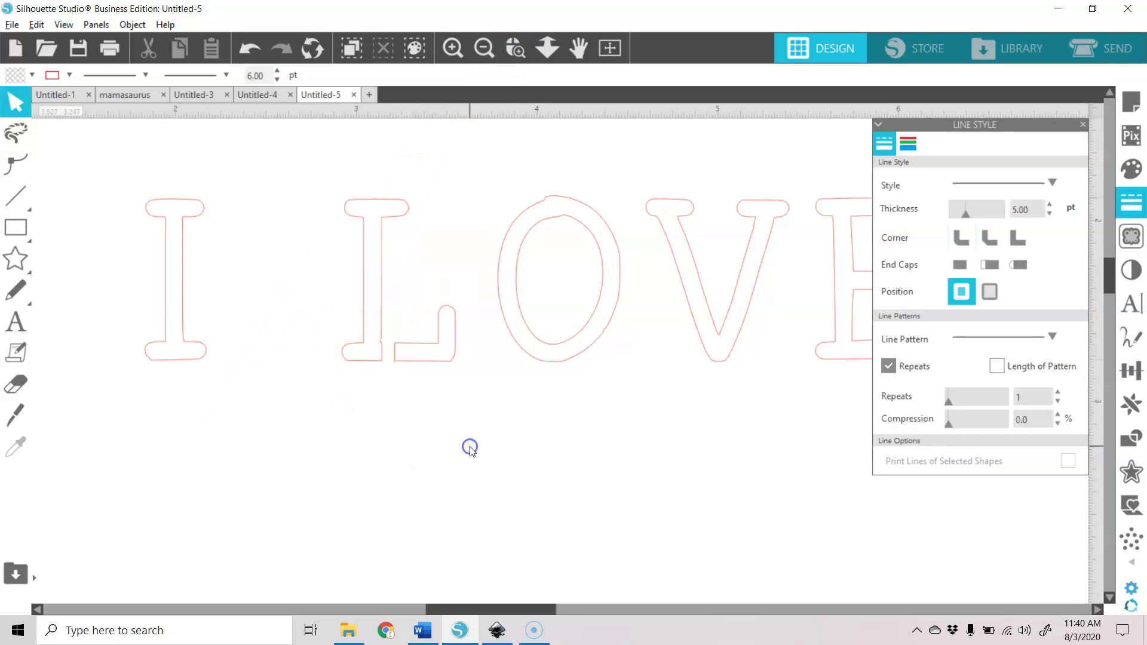
pyautogui.scroll(3, 561, 391)
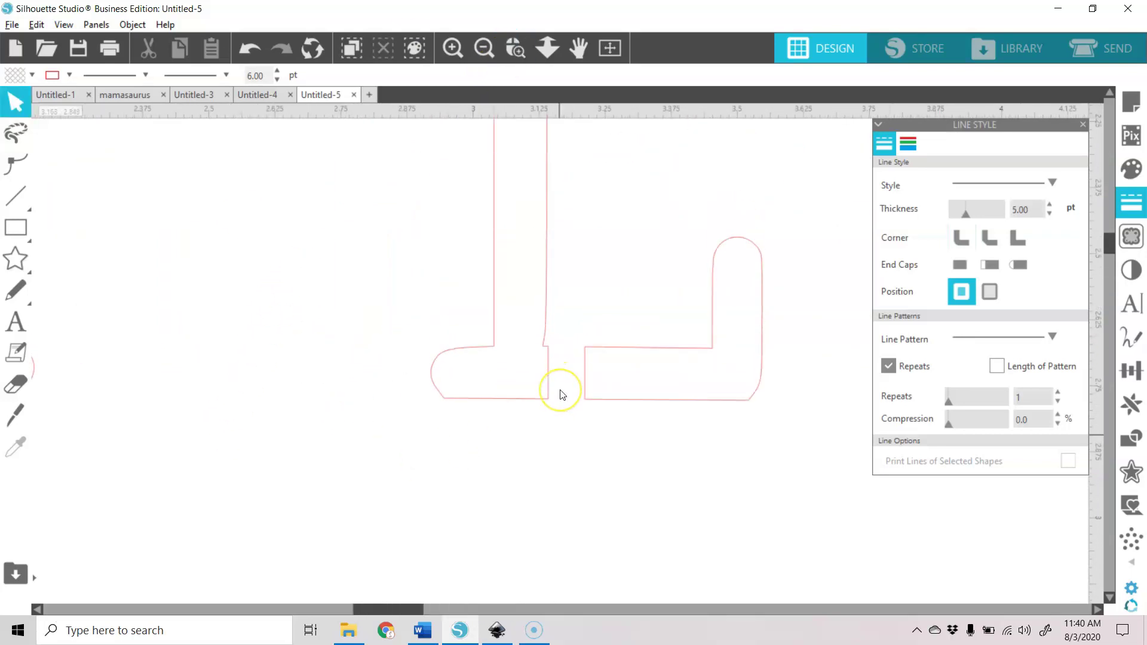
pyautogui.scroll(2, 561, 392)
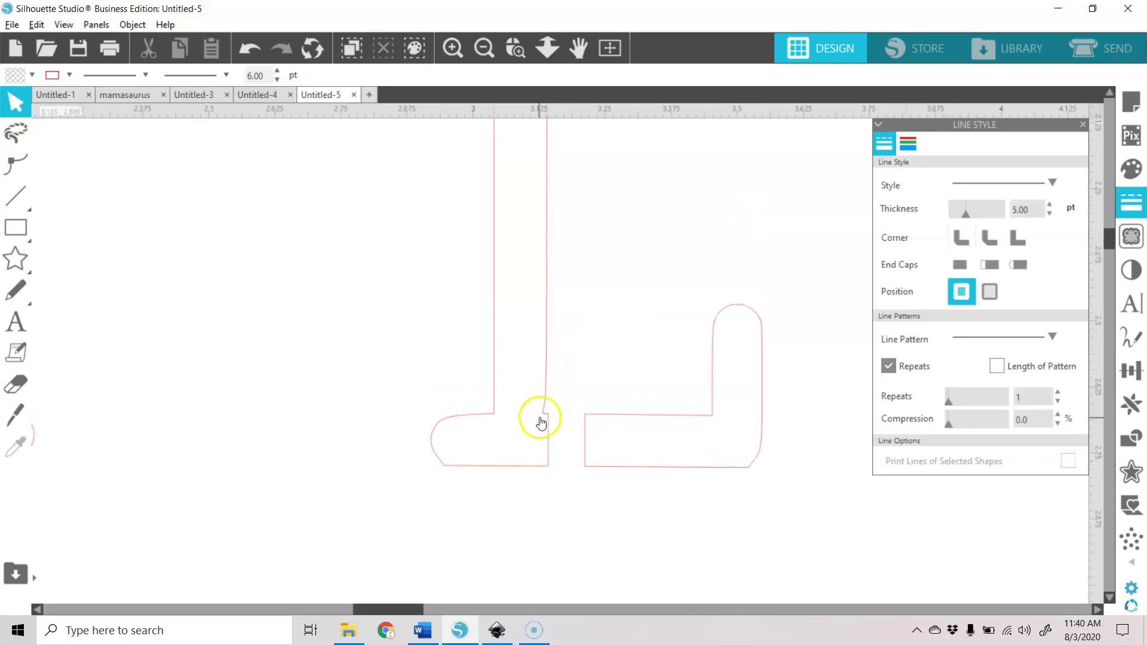
pyautogui.click(543, 417)
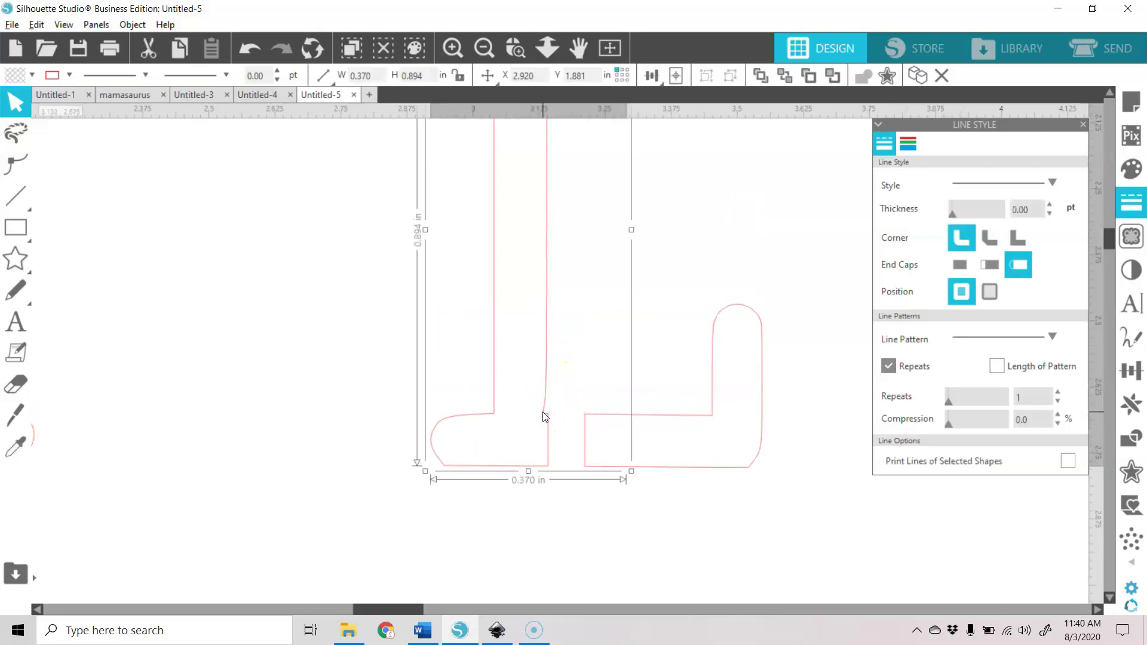
pyautogui.doubleClick(545, 417)
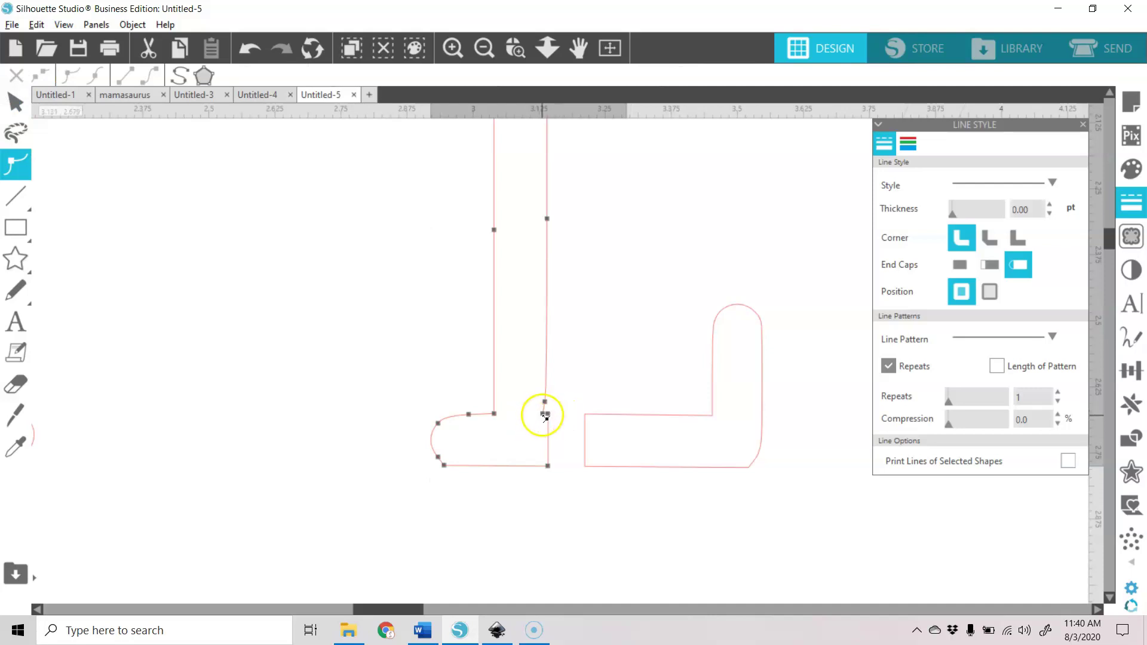
pyautogui.click(545, 414)
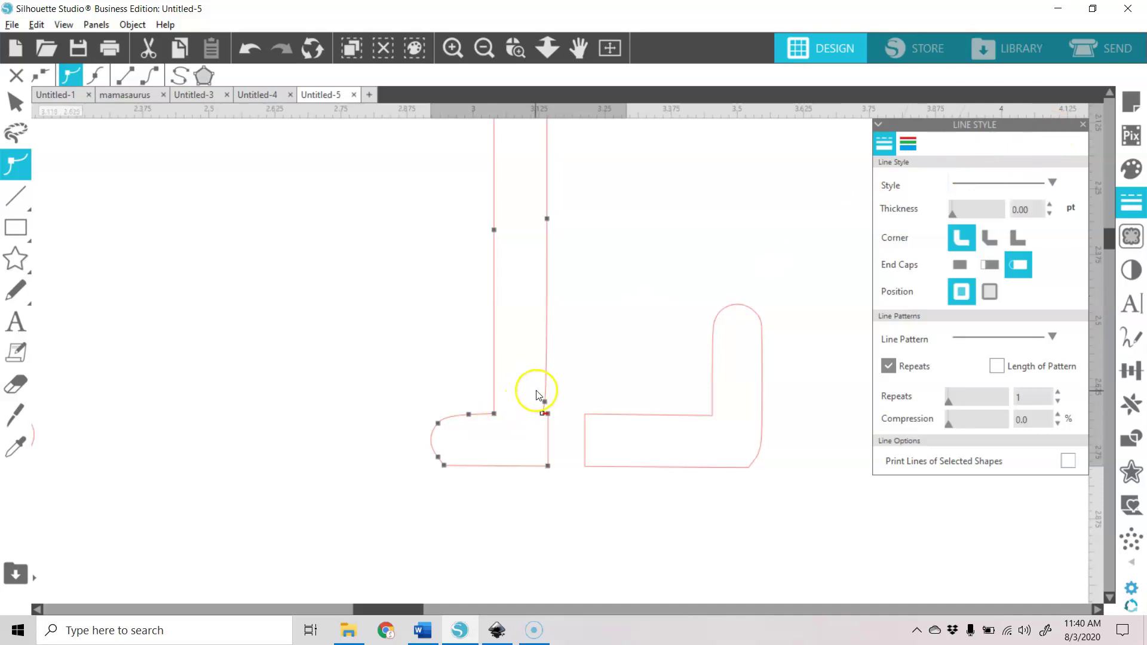
pyautogui.click(547, 419)
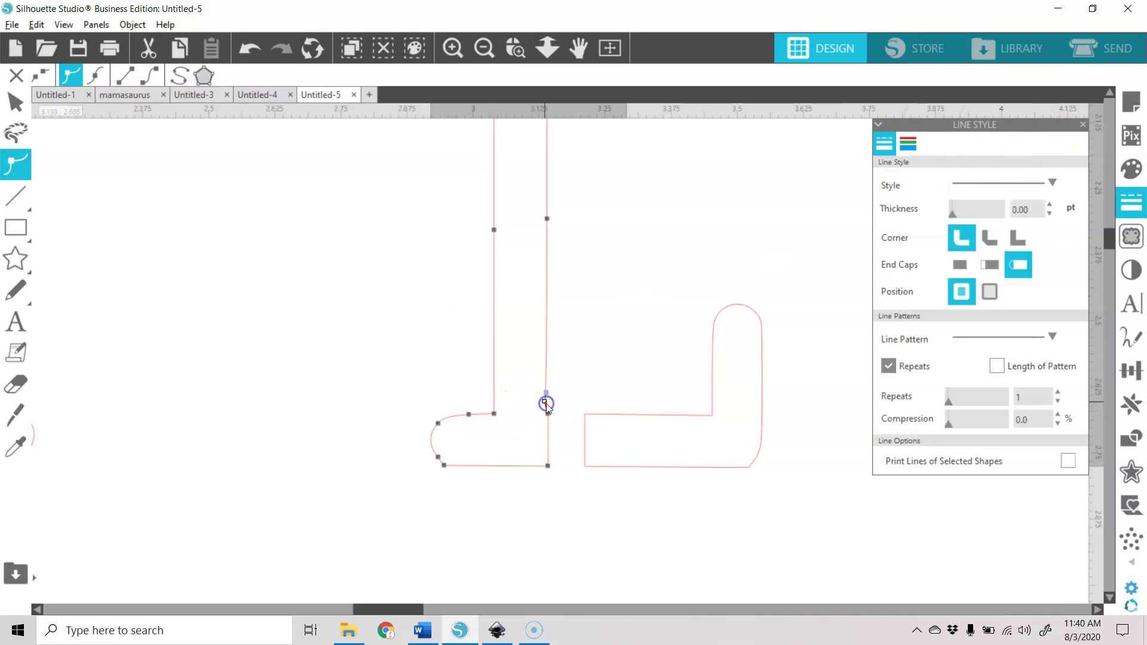
pyautogui.scroll(3, 582, 322)
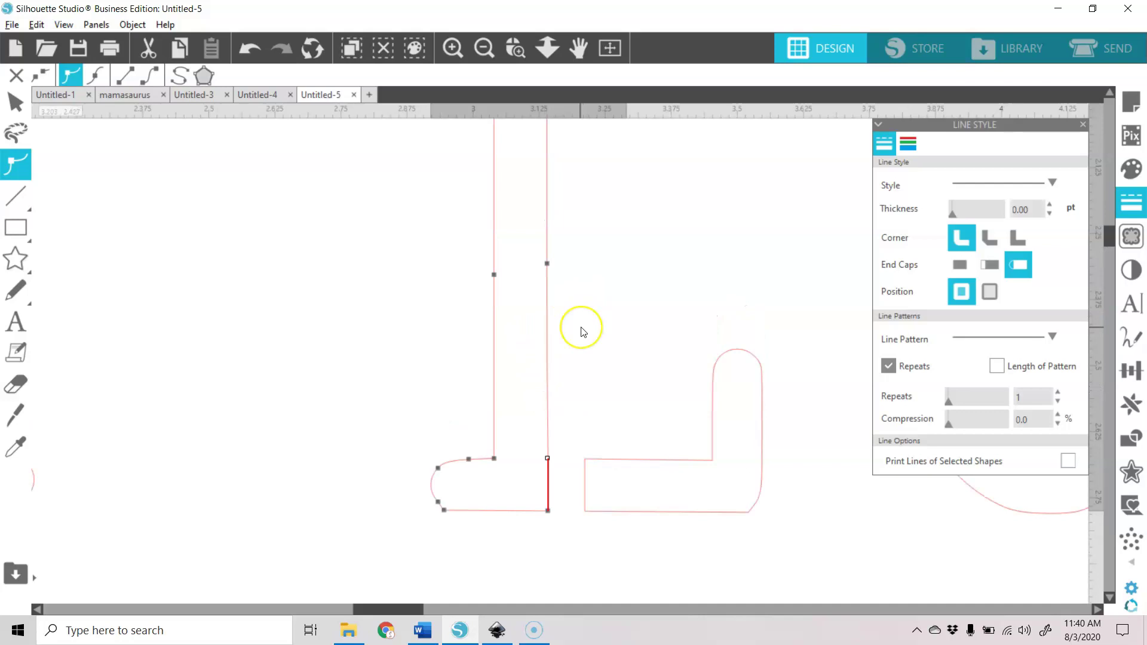
pyautogui.click(582, 328)
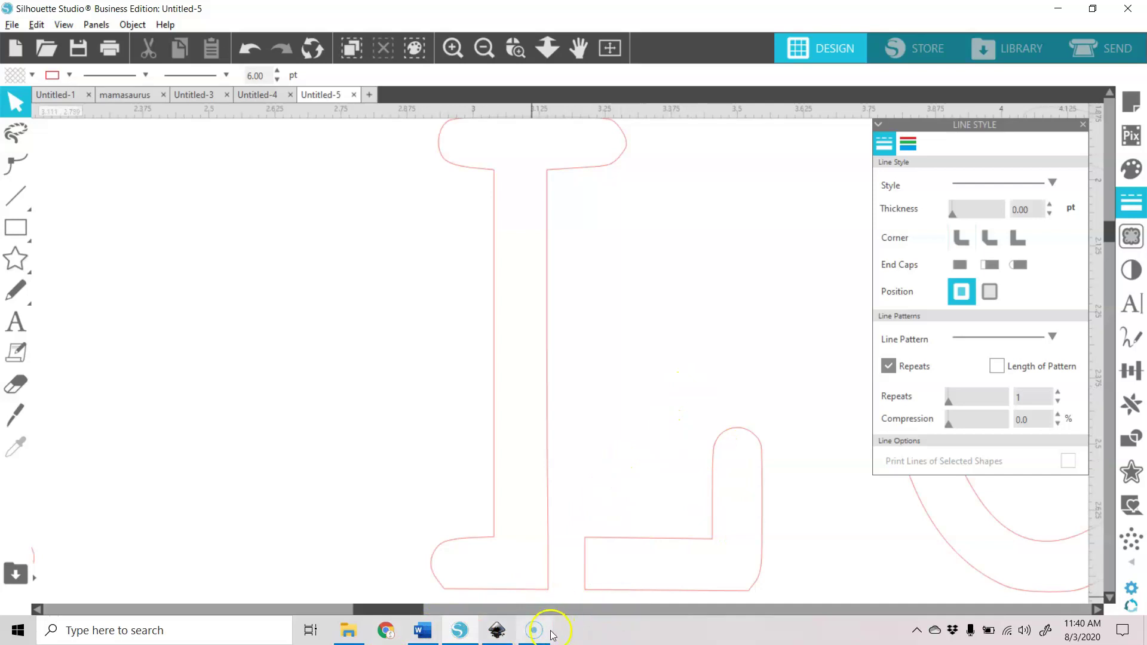
pyautogui.moveTo(408, 614); pyautogui.dragTo(458, 613)
# Step: Zoom out to show LOV and knife a vertical line down through the O
pyautogui.click(473, 52)
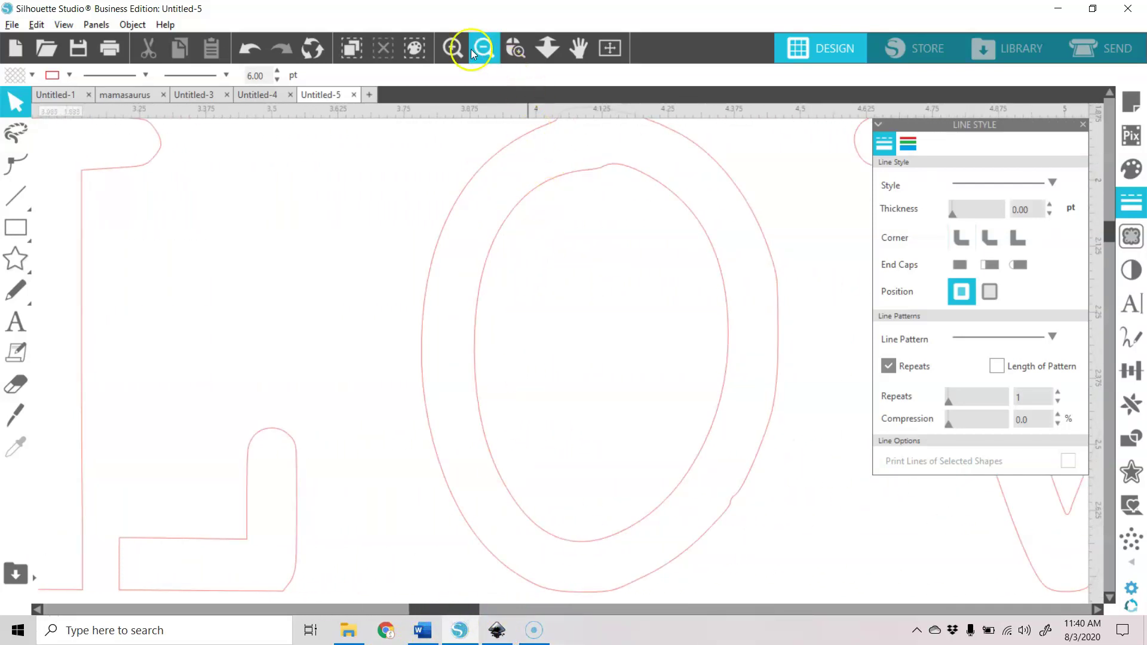
pyautogui.click(743, 366)
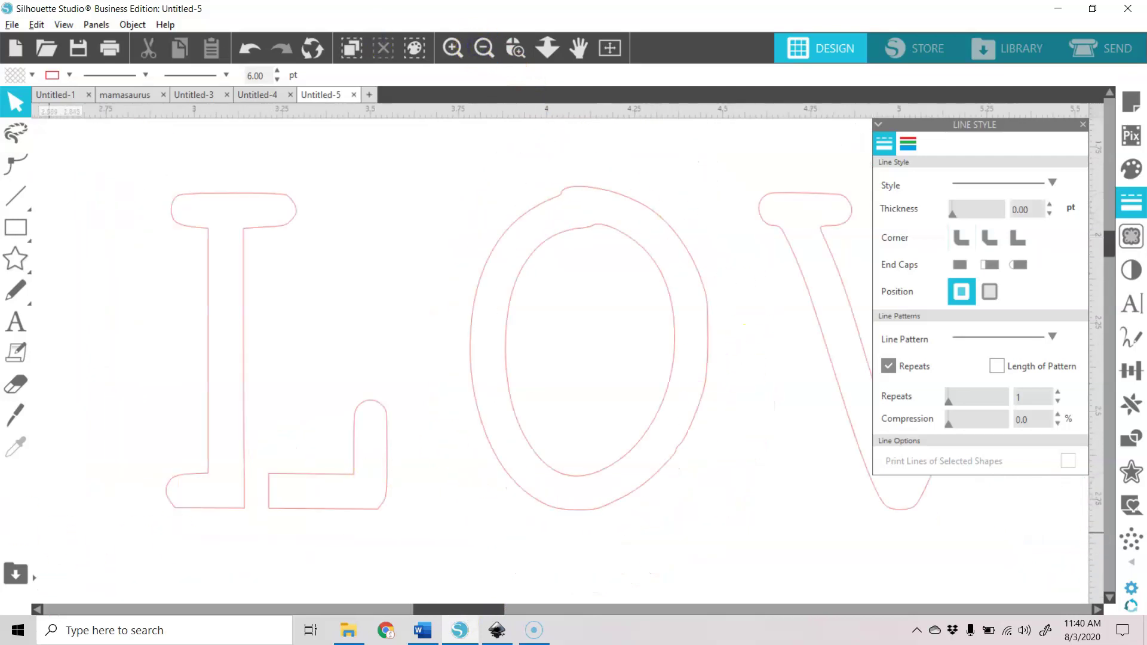
pyautogui.click(16, 384)
pyautogui.click(15, 416)
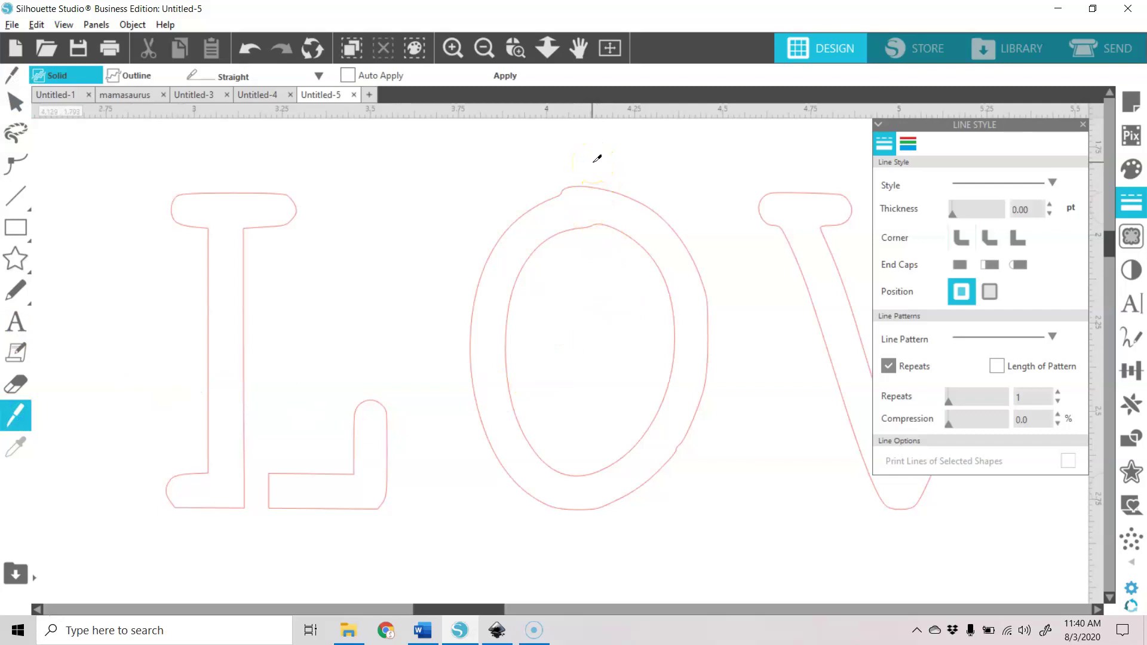
pyautogui.moveTo(589, 162)
pyautogui.mouseDown()
pyautogui.moveTo(563, 358)
pyautogui.moveTo(583, 563)
pyautogui.mouseUp()
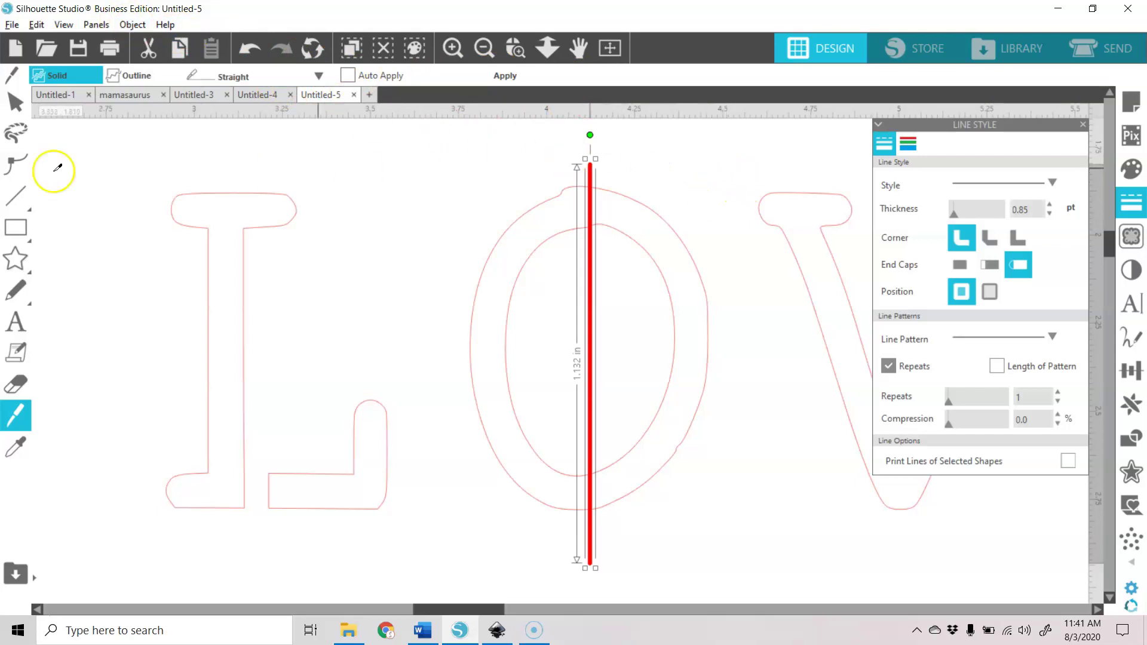
# Step: Centre the knife line on the O with Align Center
pyautogui.click(24, 116)
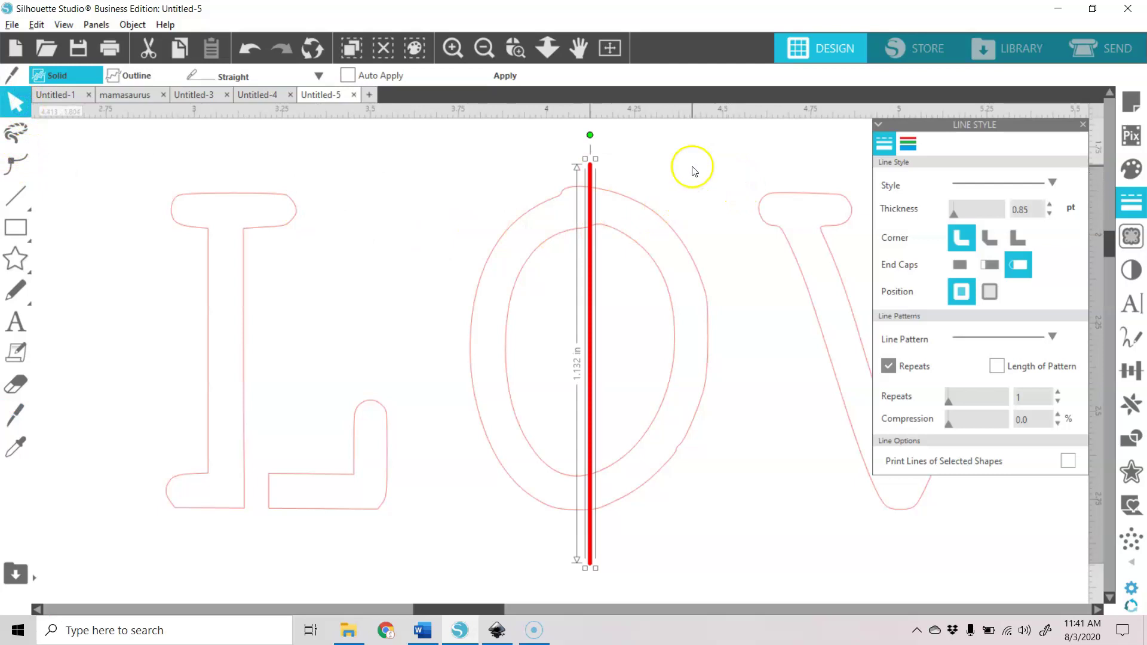
pyautogui.moveTo(560, 130); pyautogui.dragTo(609, 520)
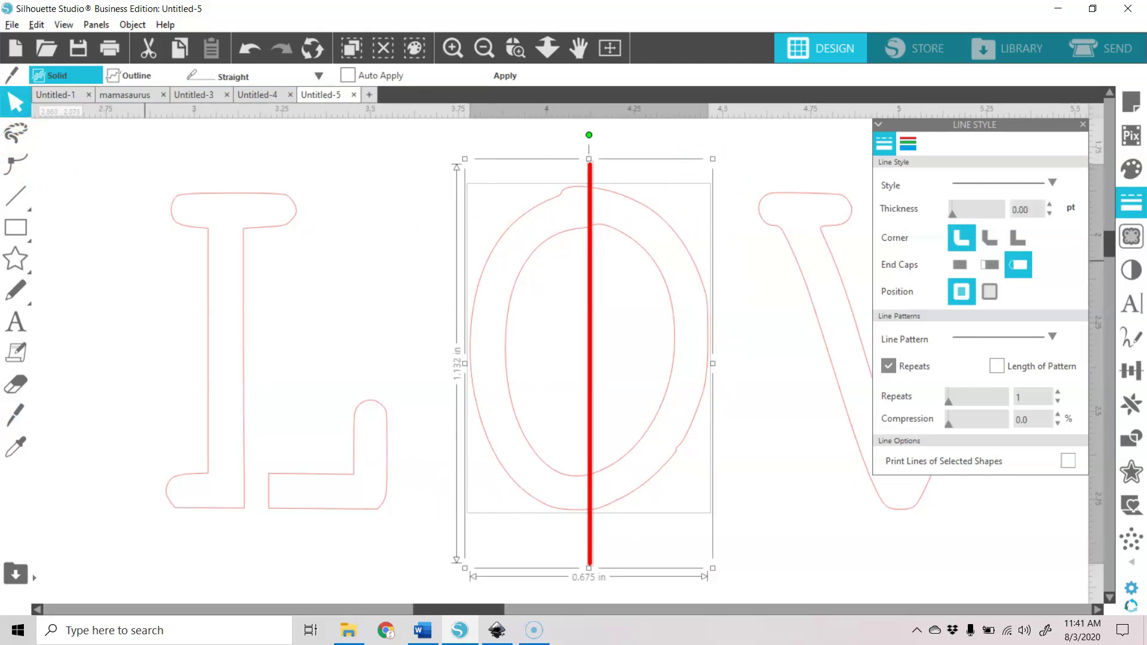
pyautogui.click(143, 27)
pyautogui.moveTo(176, 125)
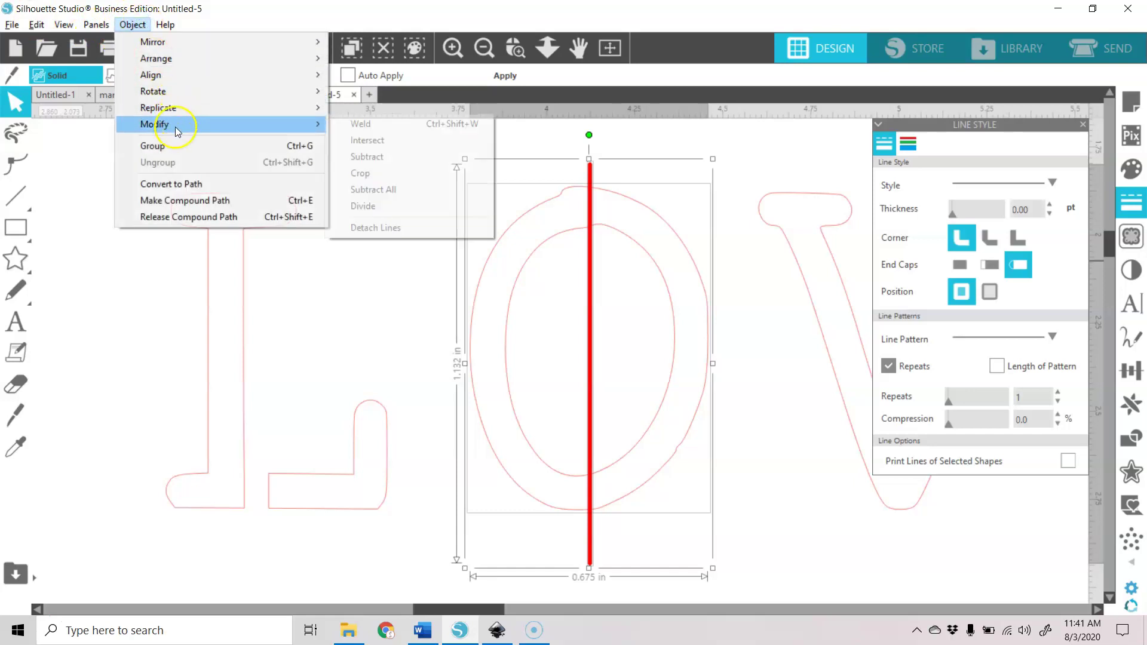
pyautogui.moveTo(183, 81)
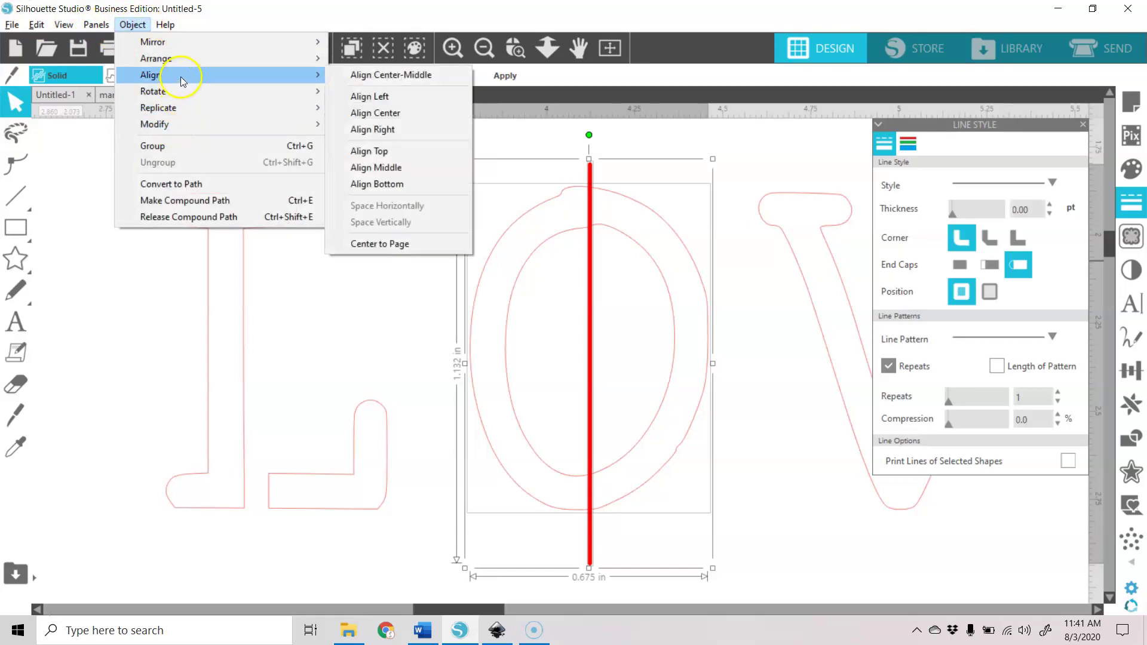
pyautogui.click(385, 113)
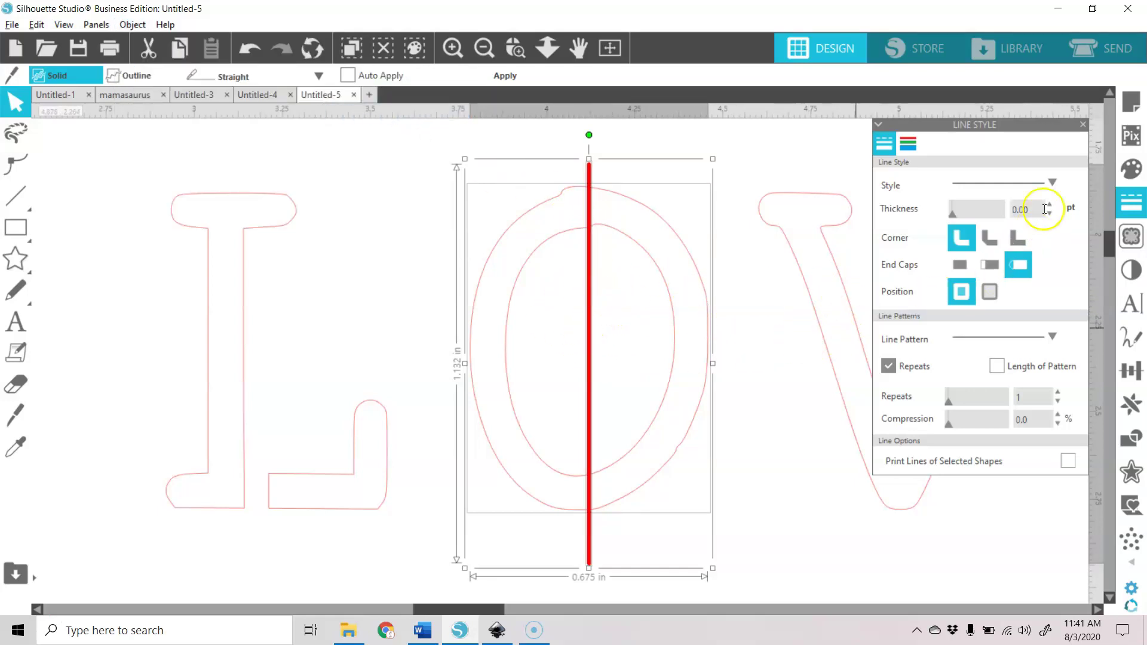
# Step: Give the O's cut line 5 pt thickness and apply it to split the O
pyautogui.click(618, 286)
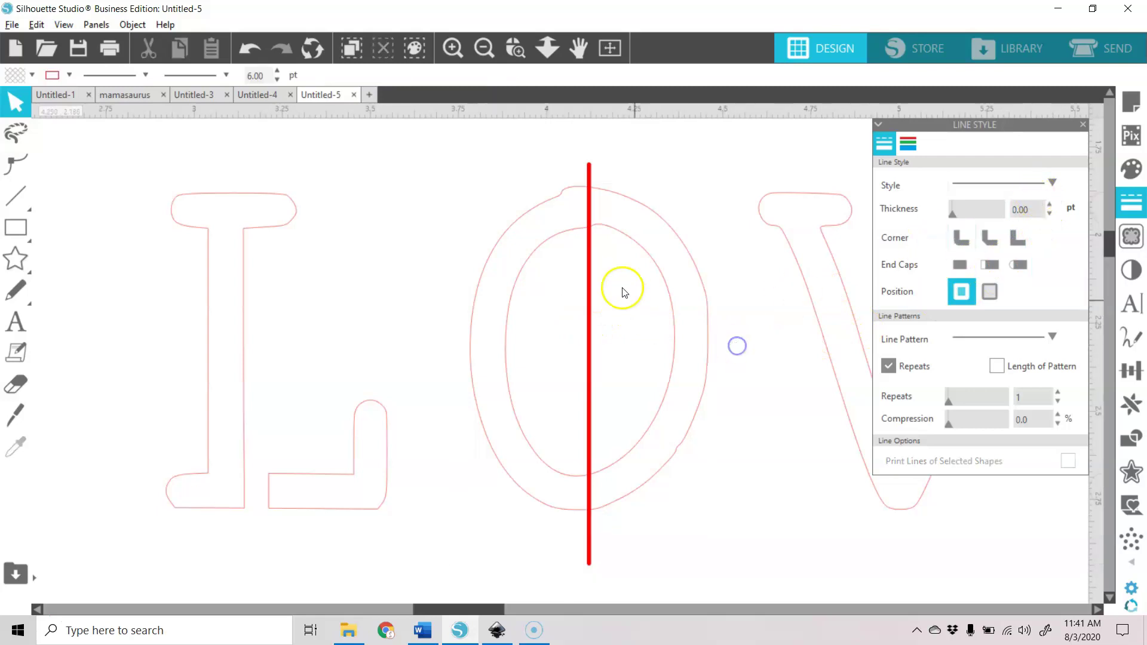
pyautogui.click(586, 173)
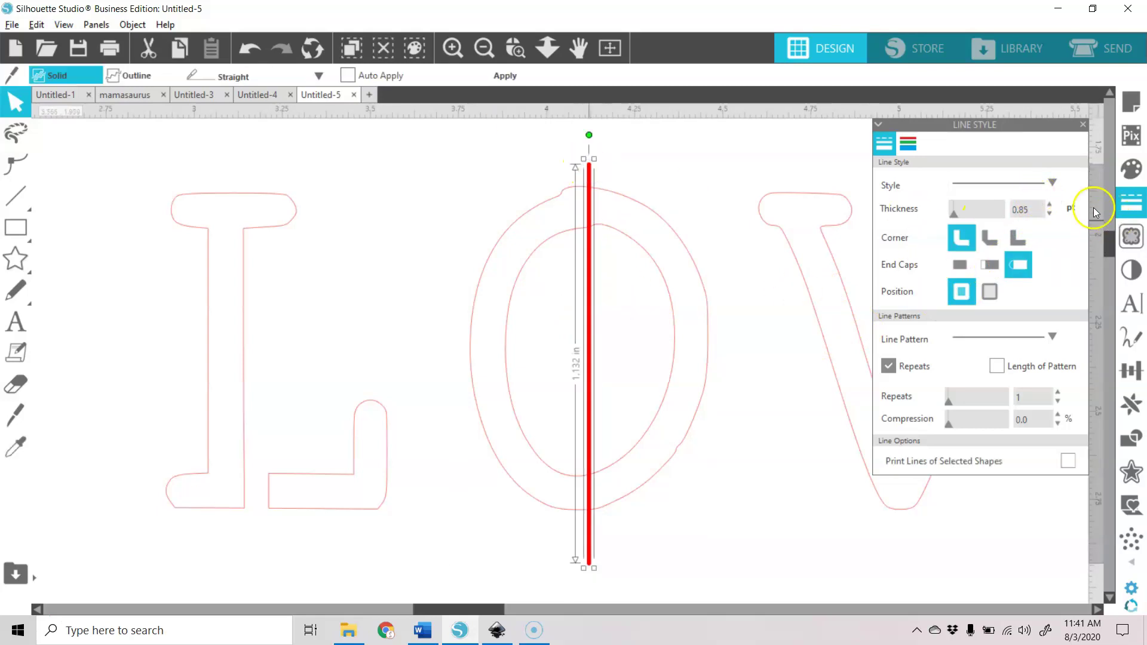
pyautogui.moveTo(1030, 209); pyautogui.dragTo(1005, 209)
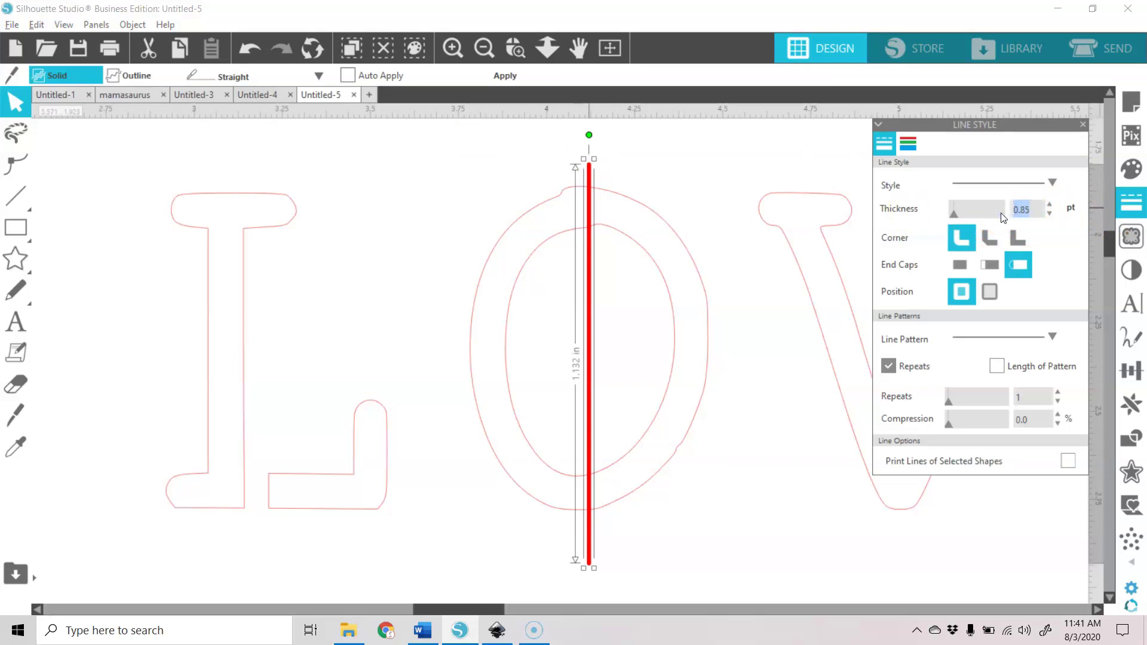
pyautogui.press('Return')
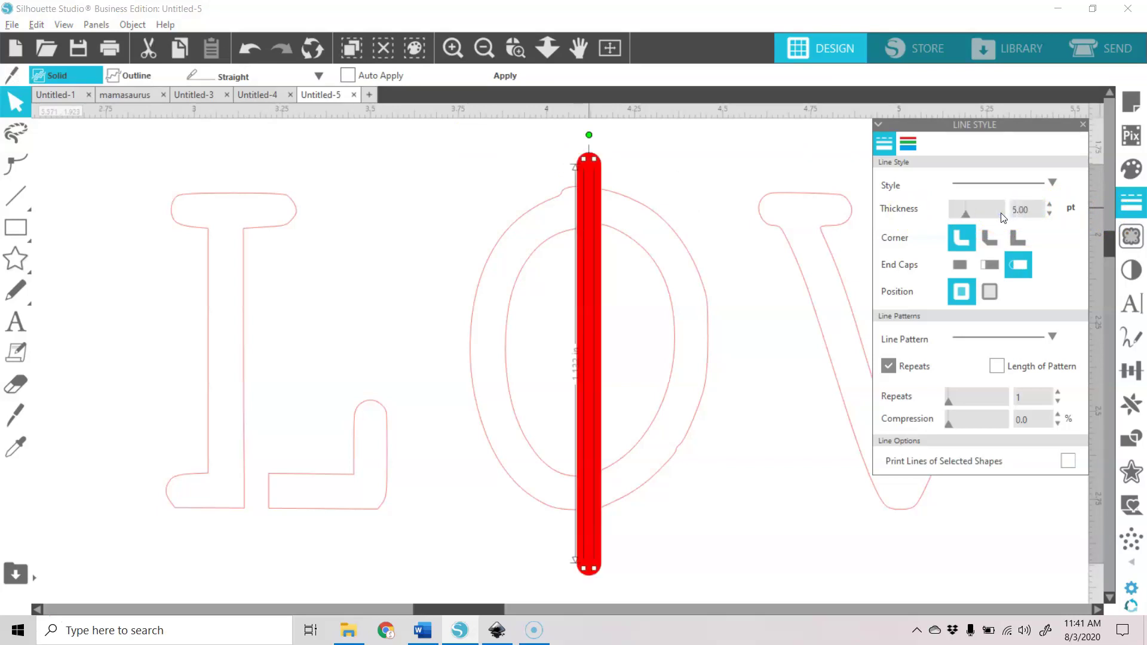
pyautogui.click(505, 75)
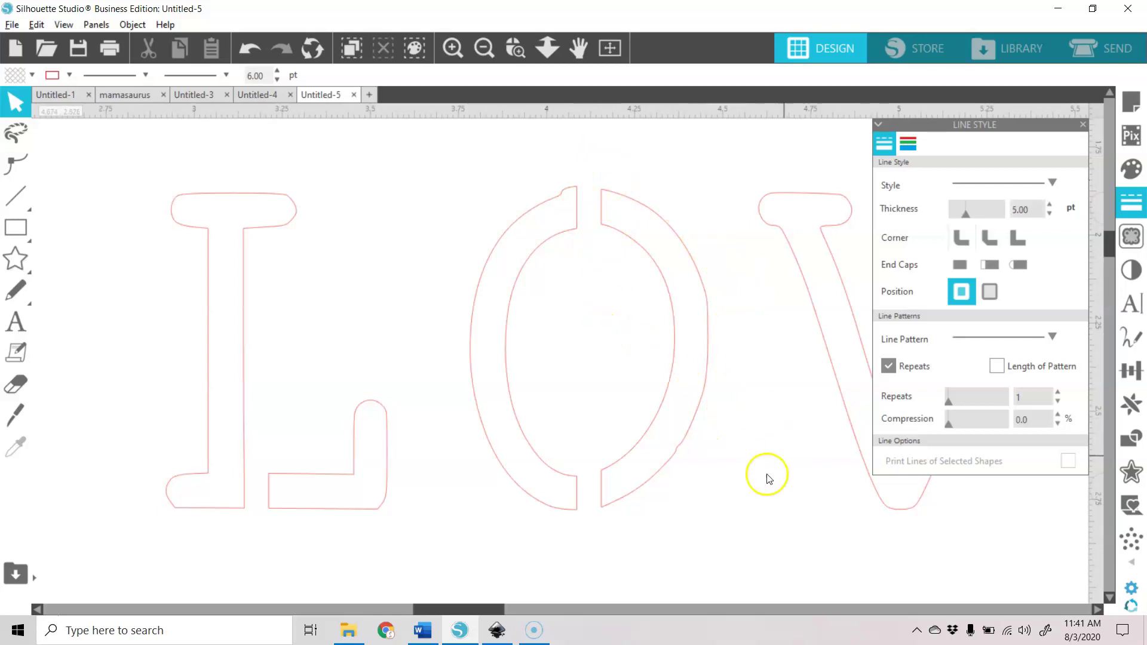
pyautogui.moveTo(478, 608); pyautogui.dragTo(534, 616)
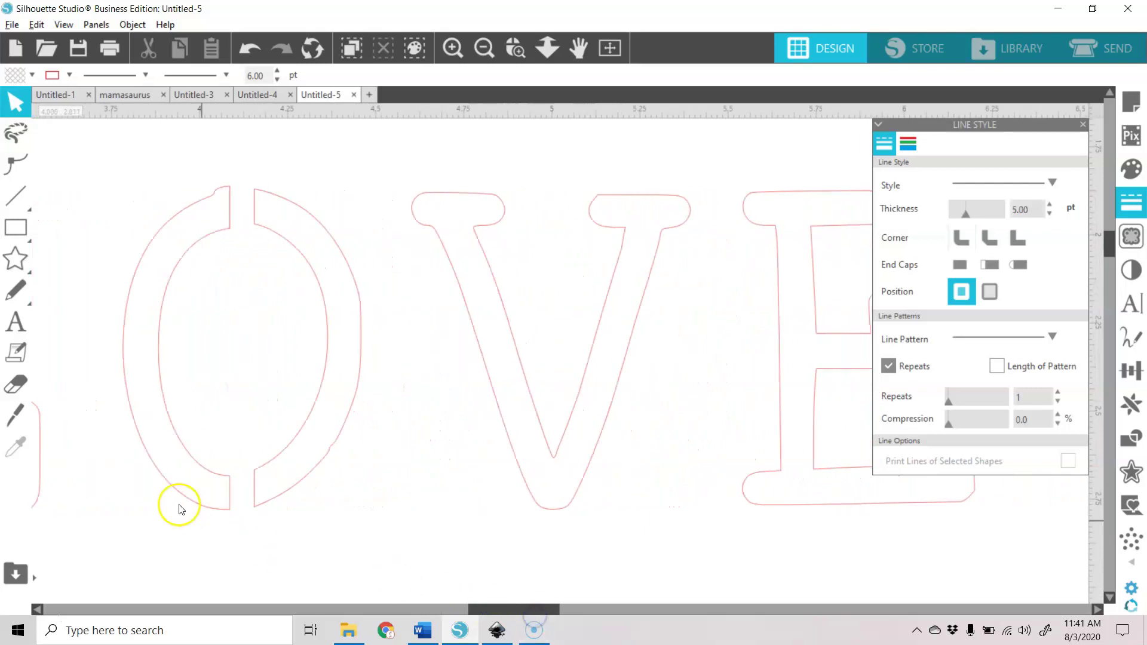
# Step: Draw a 0.05 in wide rectangle, tilt it, and place it on the V's lower stroke
pyautogui.moveTo(14, 227)
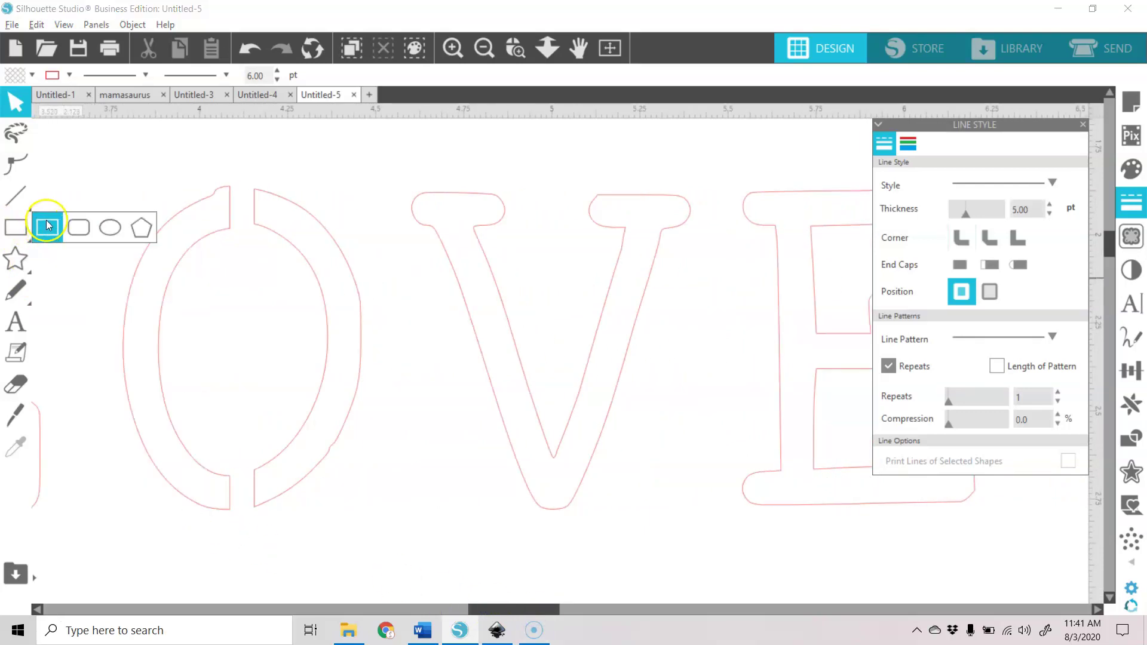
pyautogui.click(47, 225)
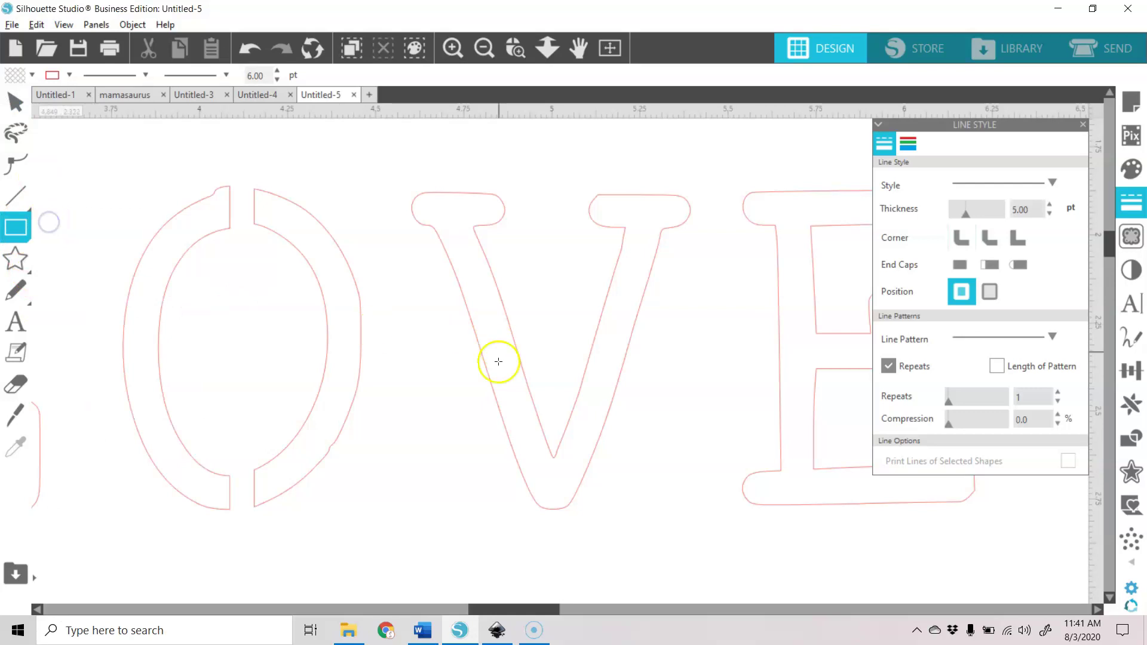
pyautogui.moveTo(558, 303); pyautogui.dragTo(576, 438)
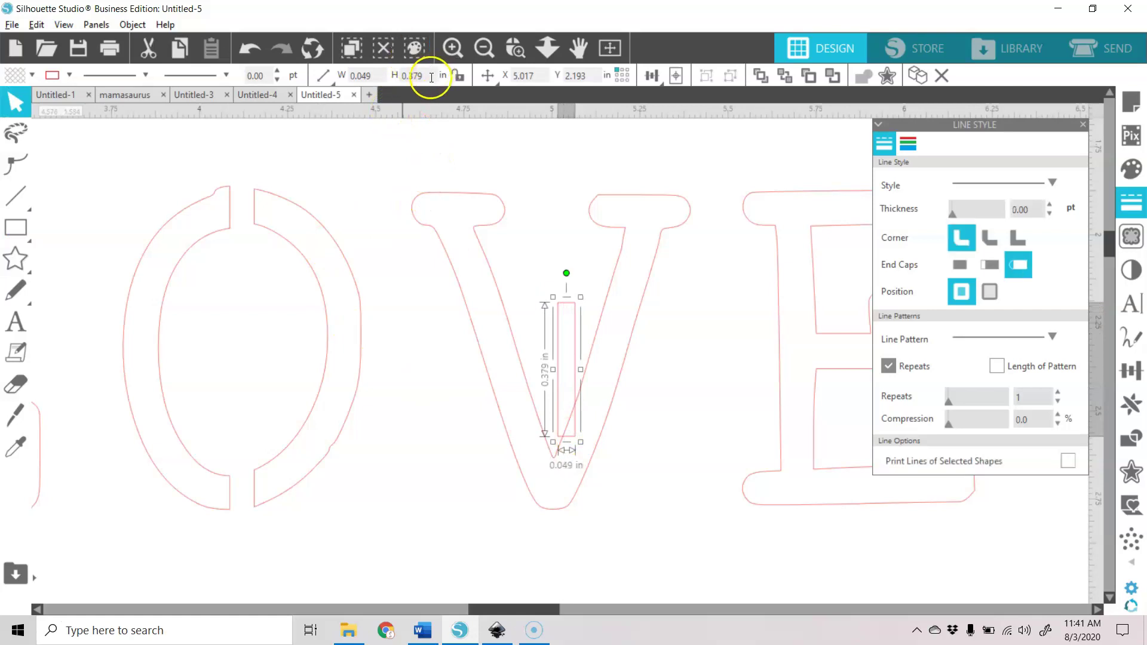
pyautogui.click(337, 77)
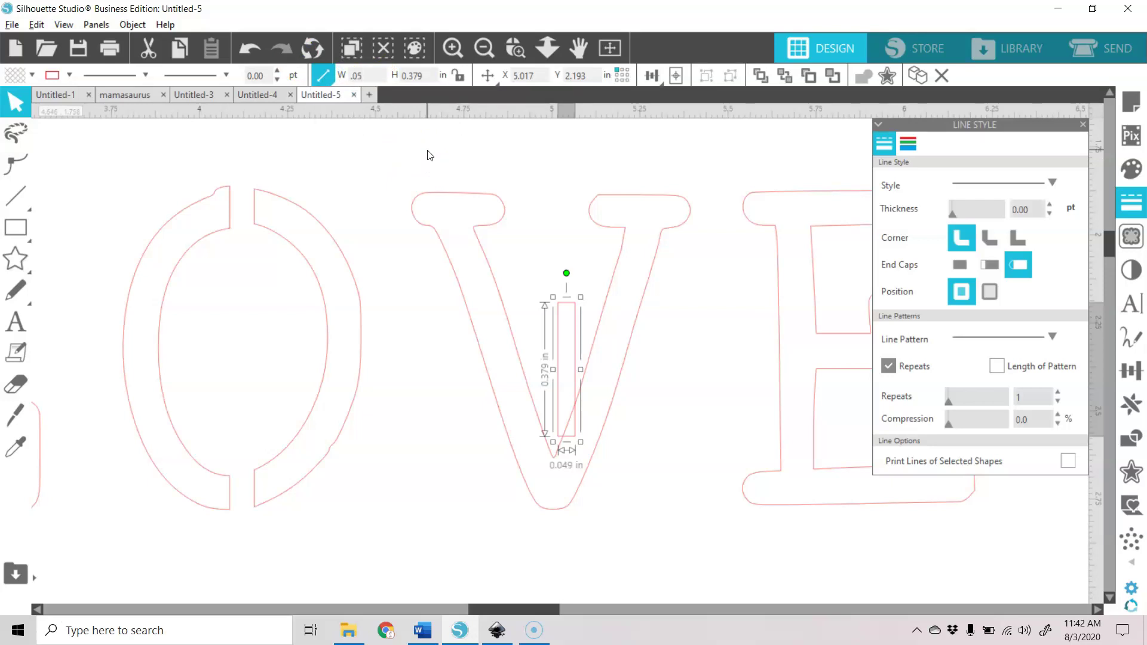
pyautogui.press('Return')
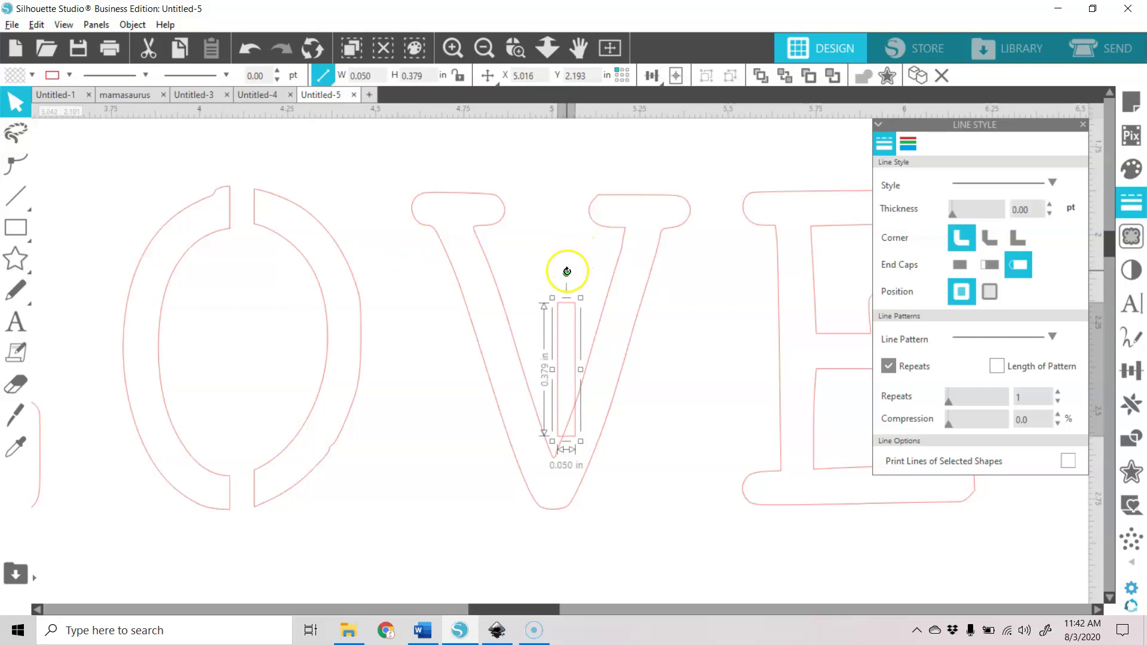
pyautogui.moveTo(567, 271); pyautogui.dragTo(539, 285)
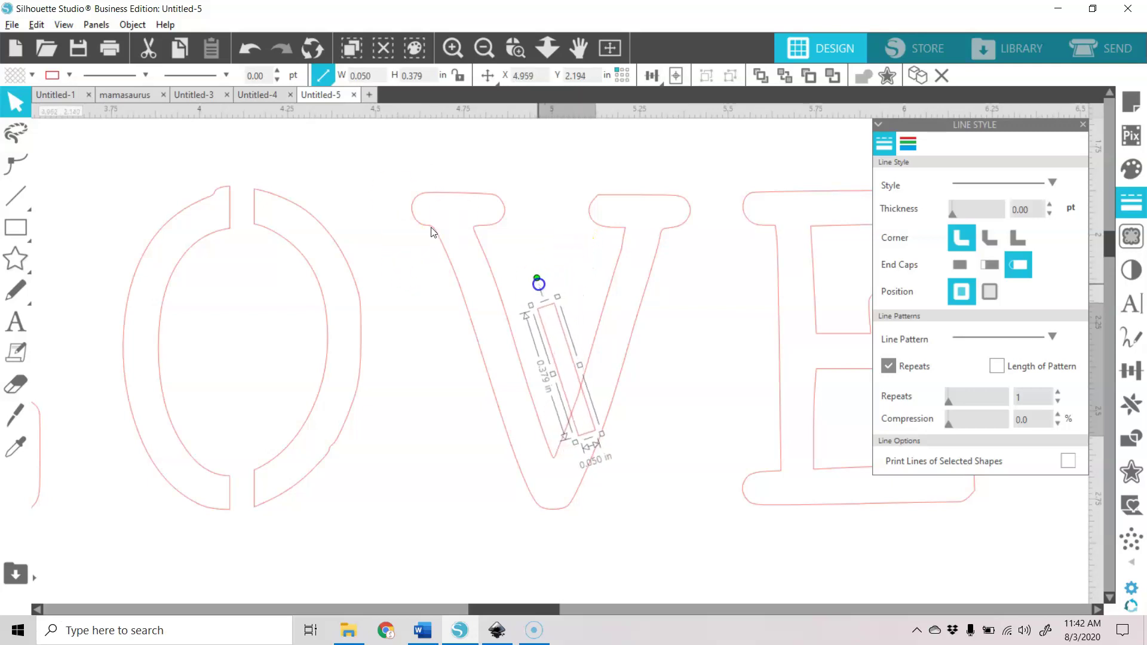
pyautogui.moveTo(574, 364); pyautogui.dragTo(570, 443)
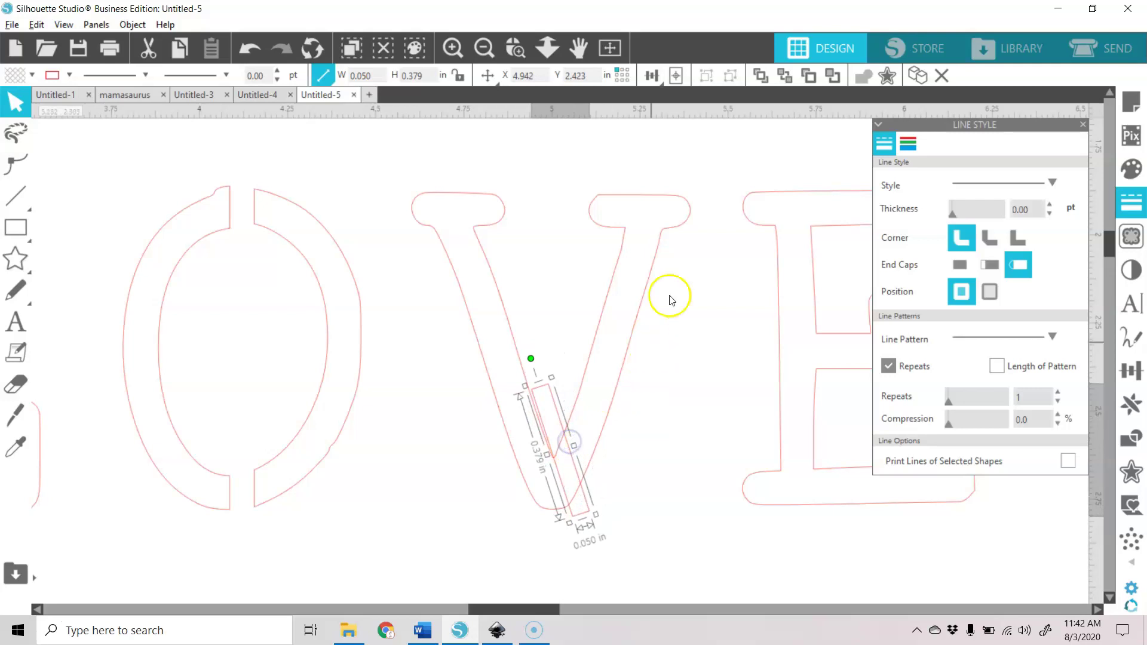
# Step: Subtract the slanted bar from the V and check the points at the cut
pyautogui.moveTo(708, 159); pyautogui.dragTo(690, 297)
pyautogui.moveTo(616, 481); pyautogui.dragTo(437, 555)
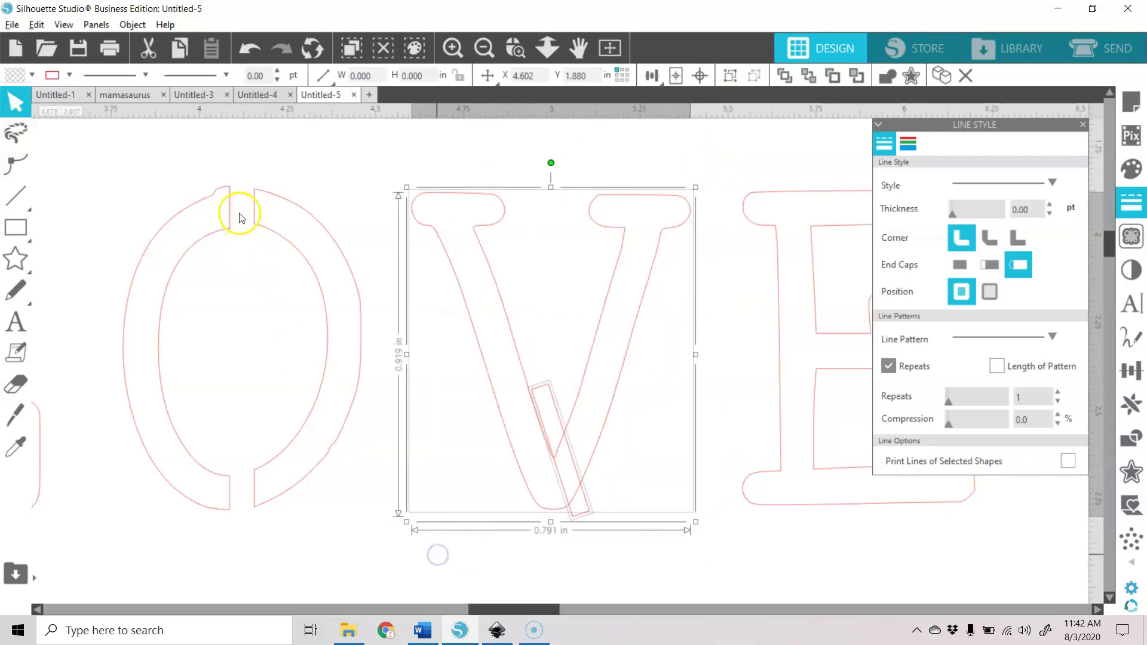
pyautogui.click(132, 24)
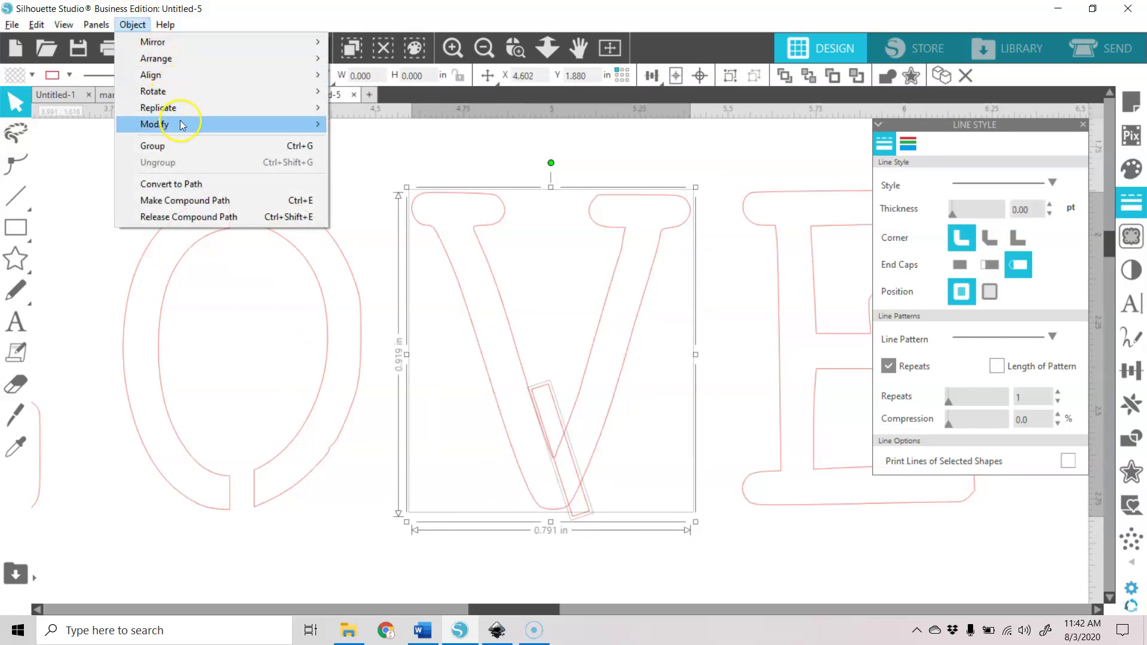
pyautogui.moveTo(188, 127)
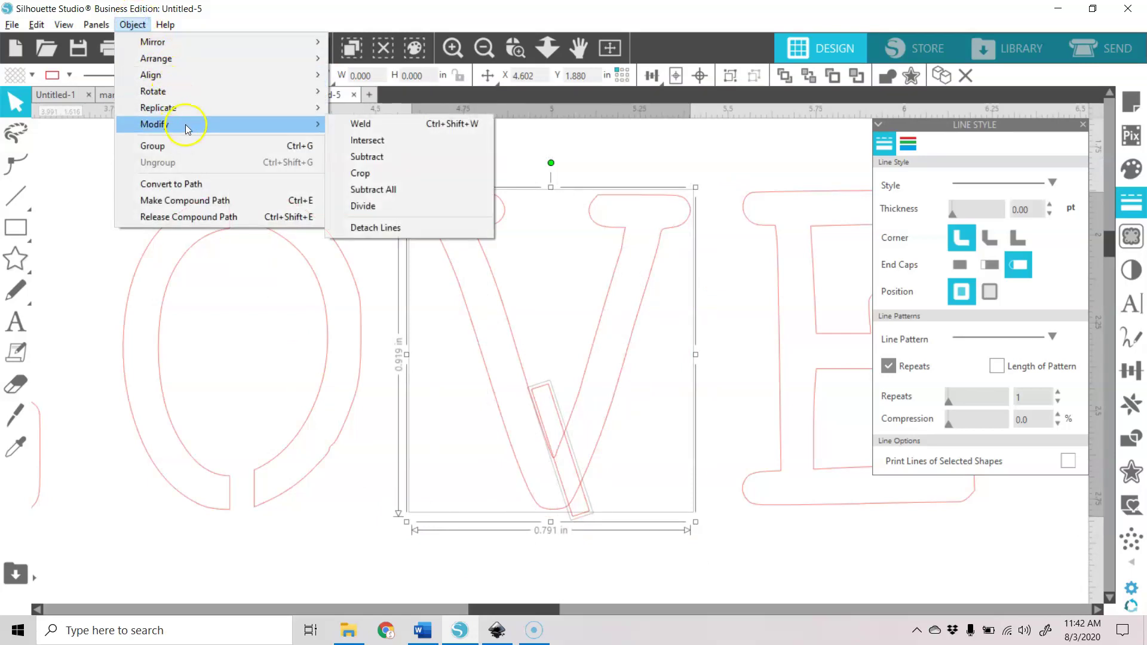
pyautogui.click(396, 156)
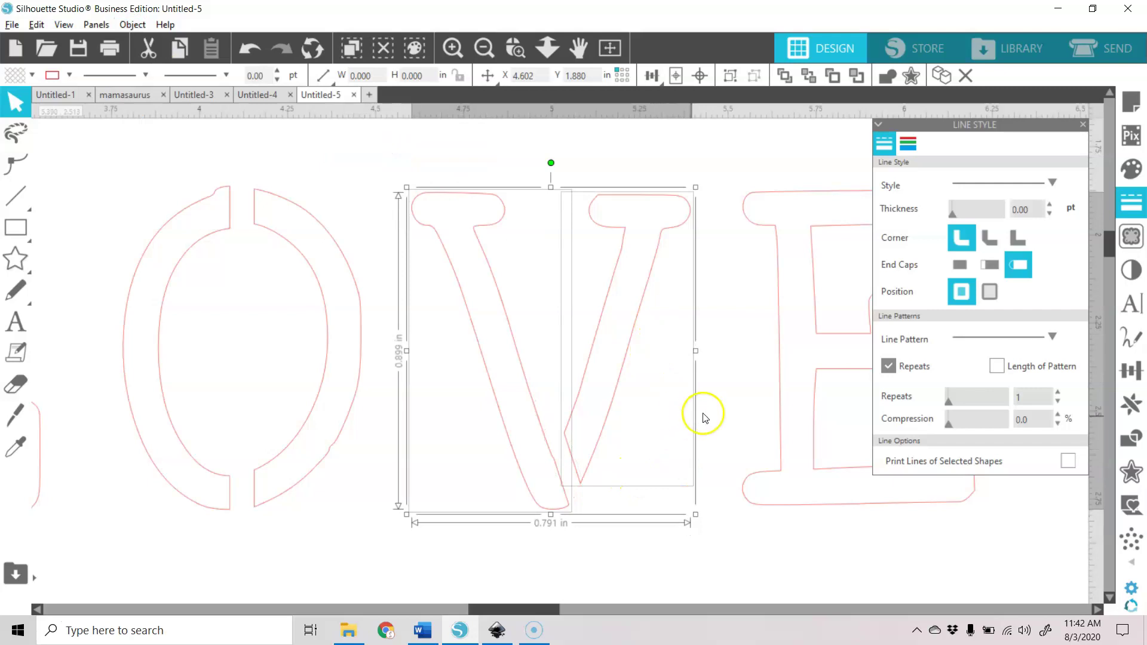
pyautogui.click(720, 388)
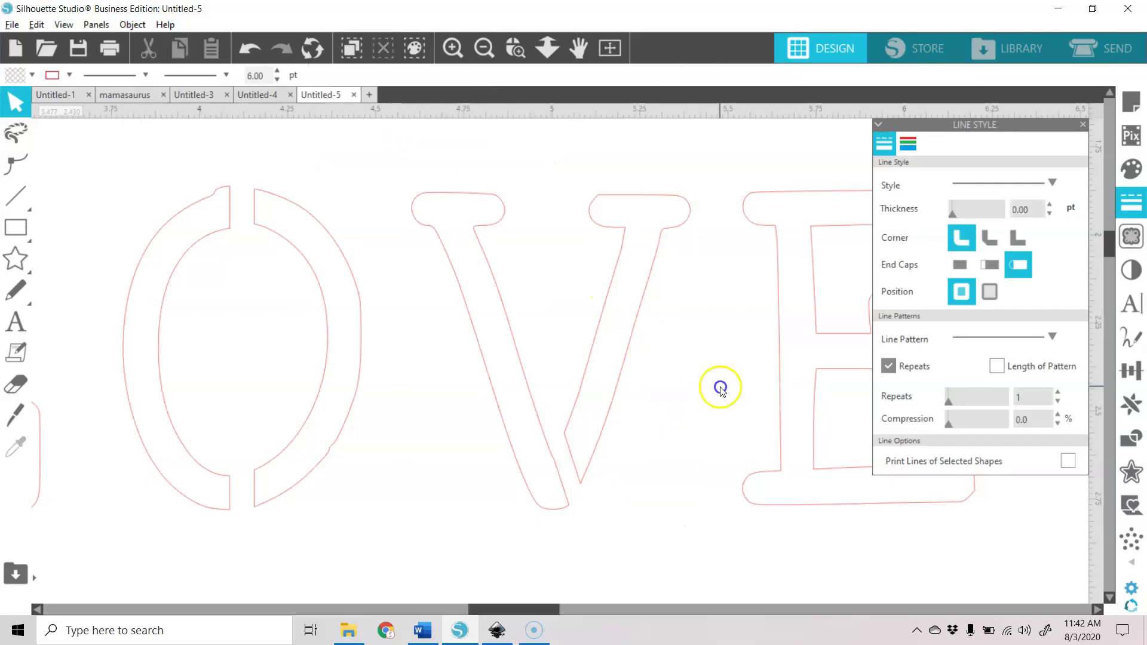
pyautogui.doubleClick(554, 463)
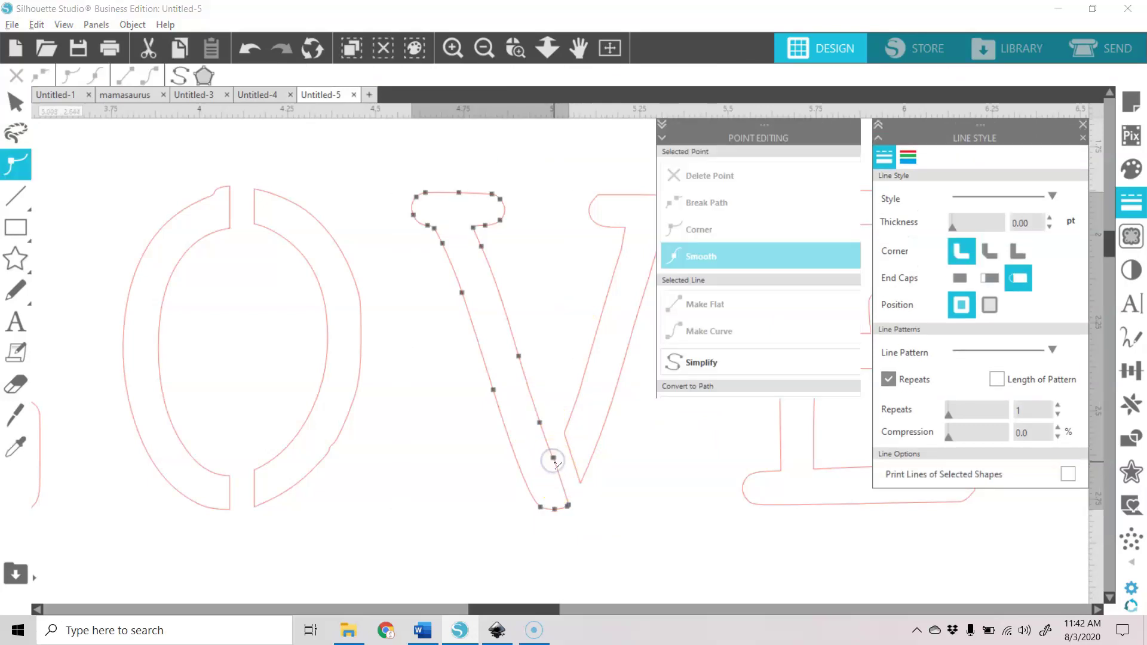
pyautogui.click(553, 458)
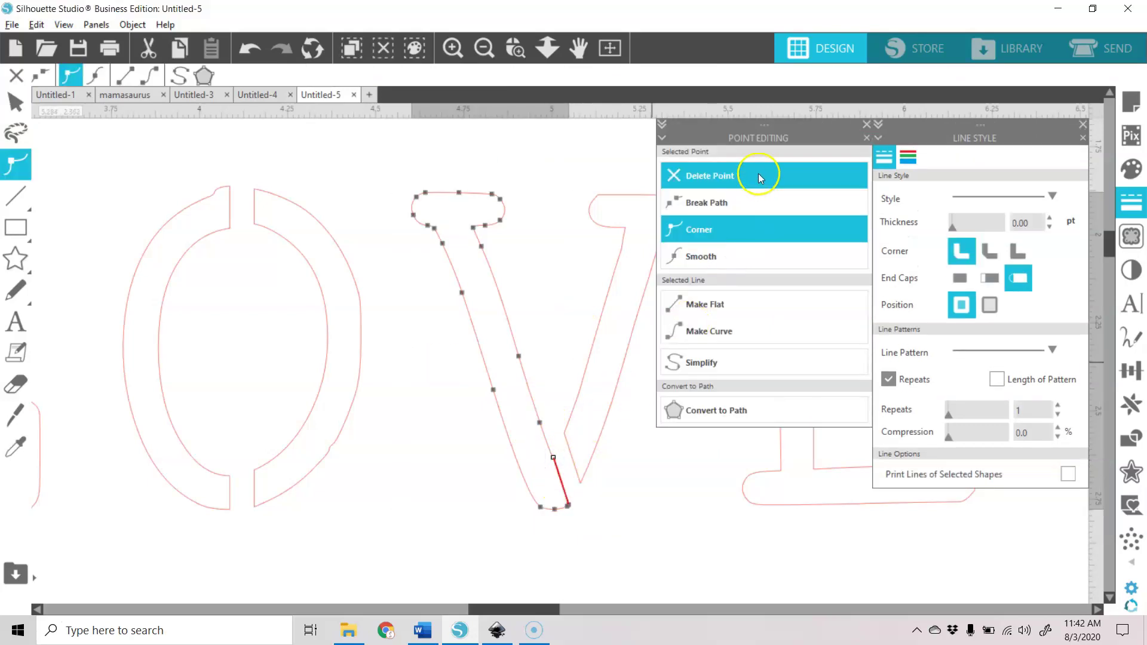
pyautogui.click(627, 530)
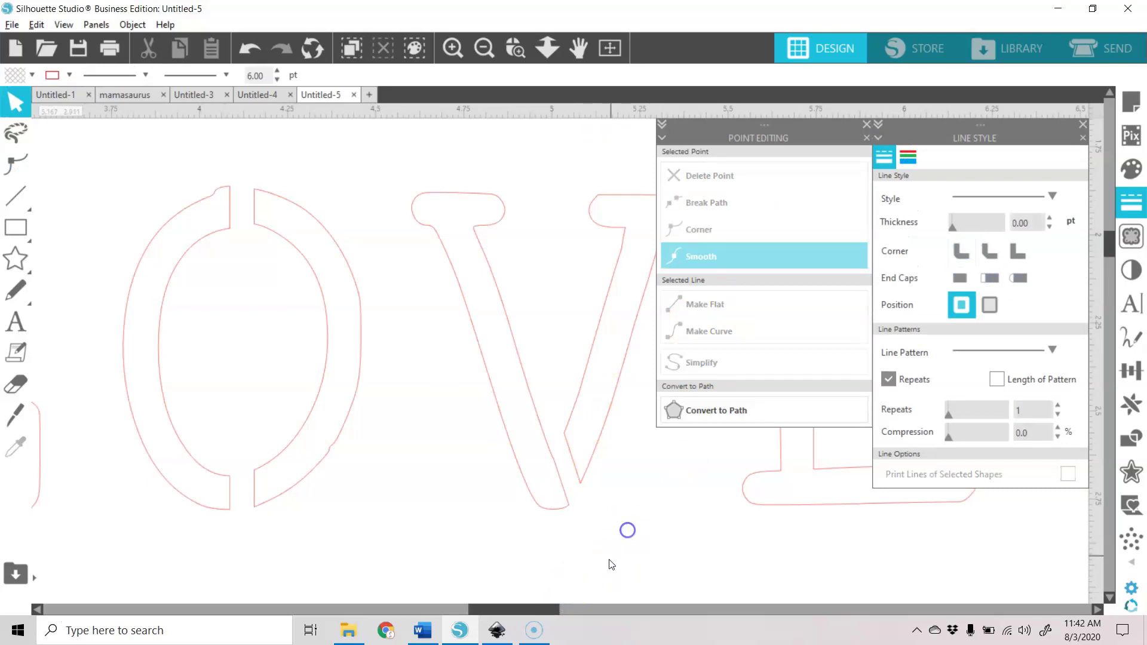
# Step: Draw a tall 0.05 in wide rectangle over the E's upright
pyautogui.moveTo(550, 608); pyautogui.dragTo(612, 623)
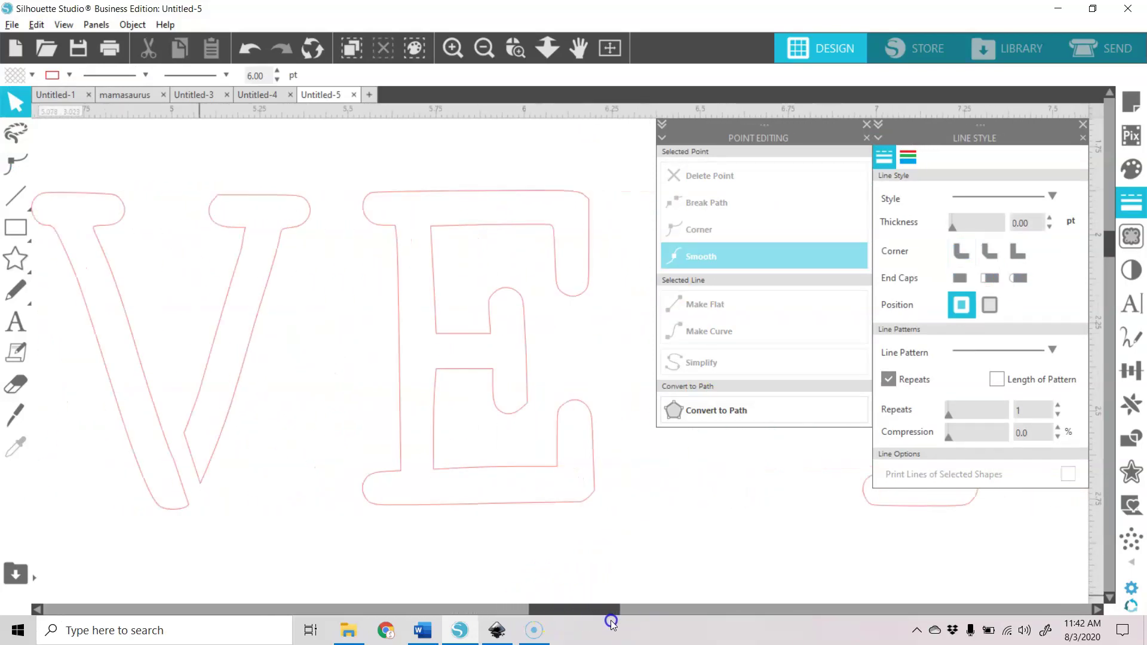
pyautogui.click(15, 227)
pyautogui.click(47, 227)
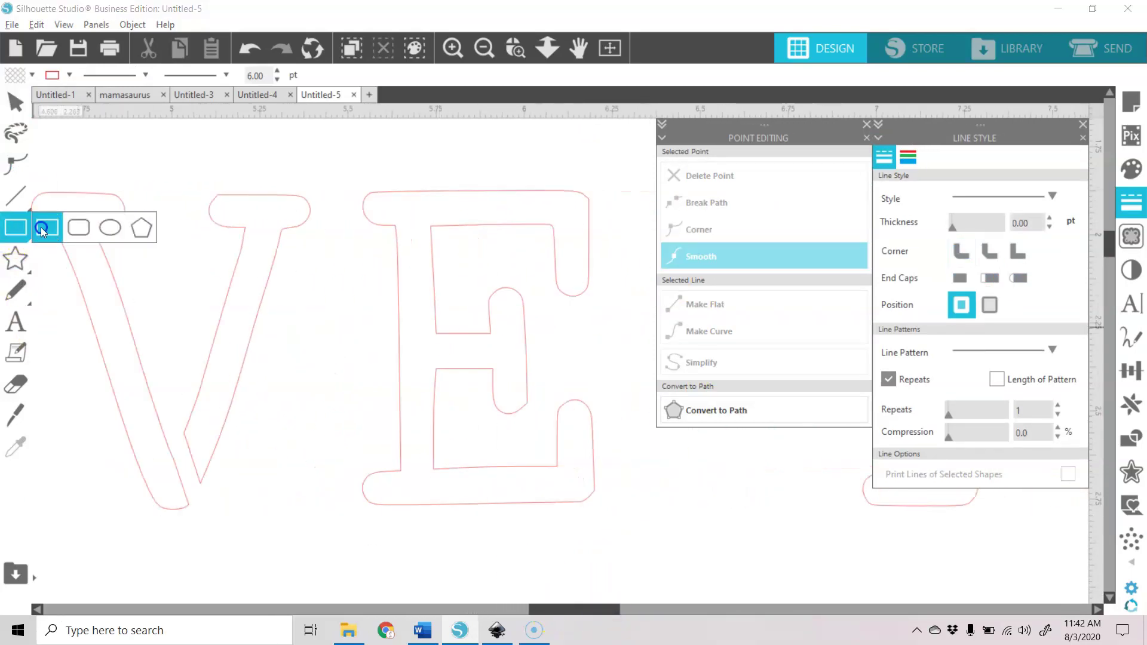
pyautogui.moveTo(432, 173); pyautogui.dragTo(461, 536)
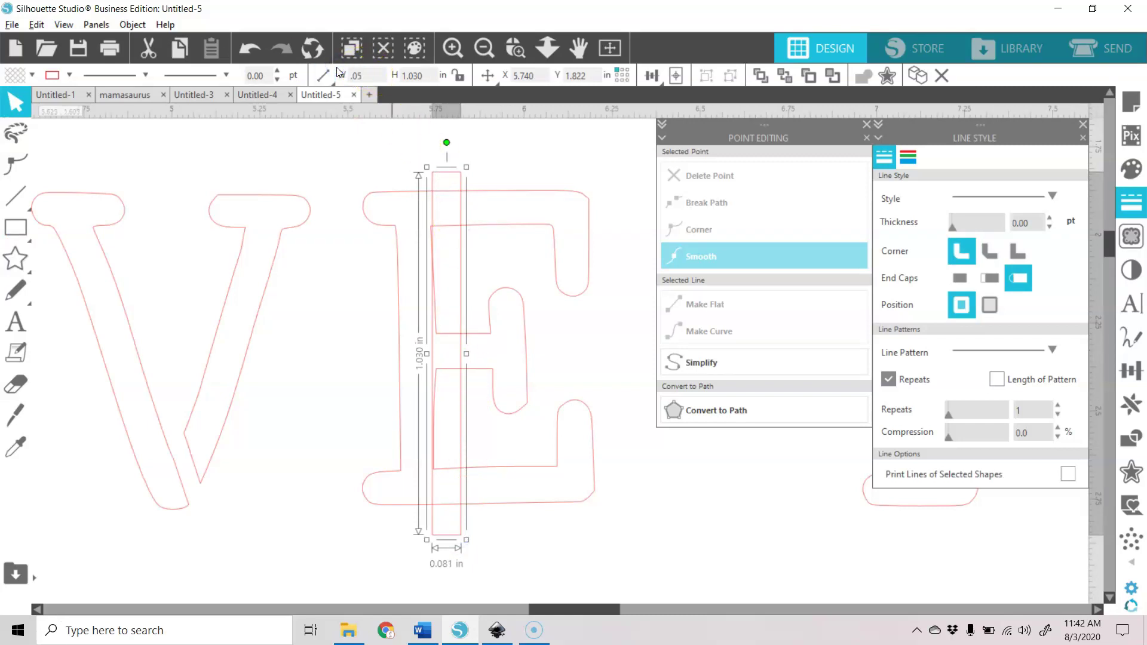
pyautogui.press('Return')
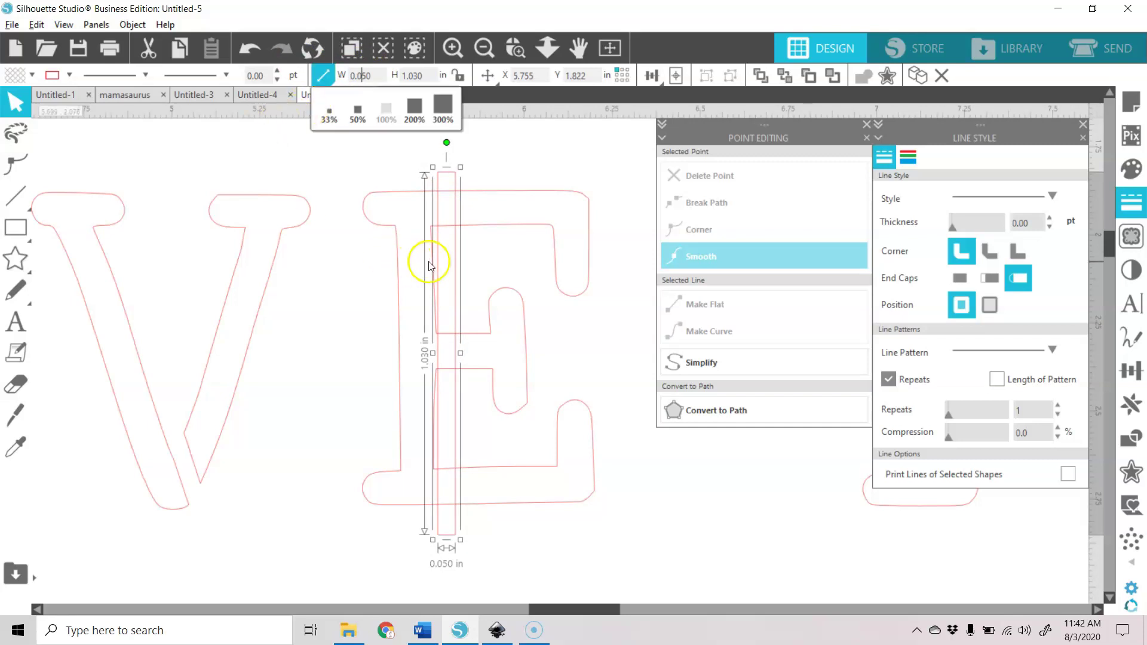
pyautogui.moveTo(455, 268); pyautogui.dragTo(456, 271)
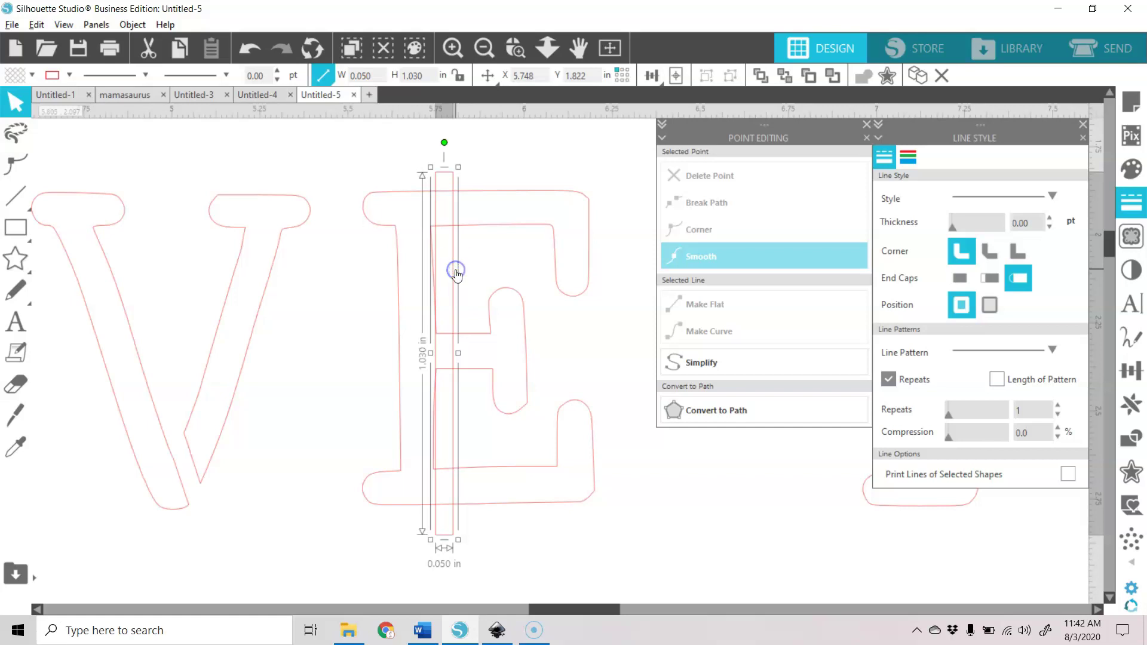
# Step: Subtract the thin rectangle from the E and check the left piece's points
pyautogui.moveTo(343, 158); pyautogui.dragTo(627, 568)
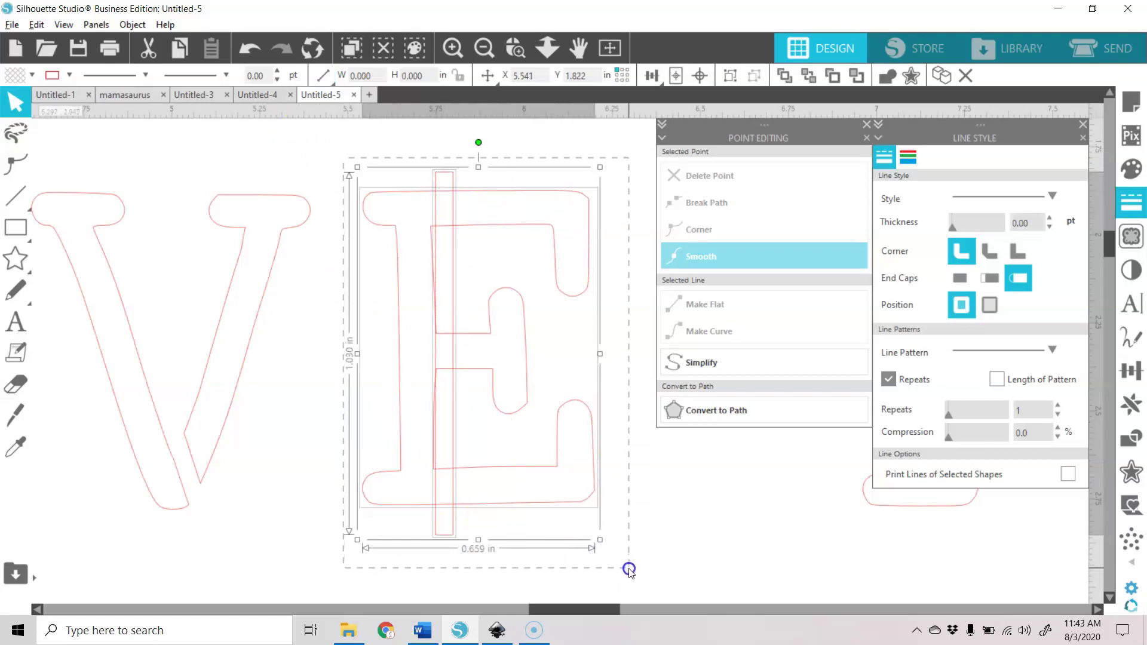
pyautogui.click(128, 22)
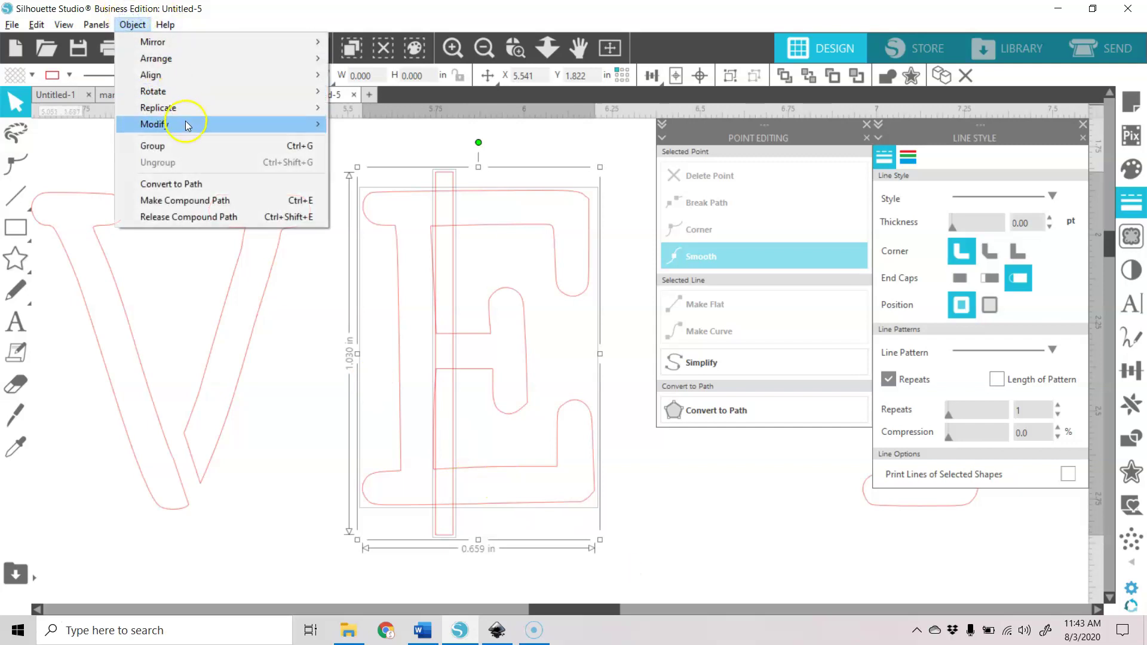
pyautogui.moveTo(203, 131)
pyautogui.click(365, 156)
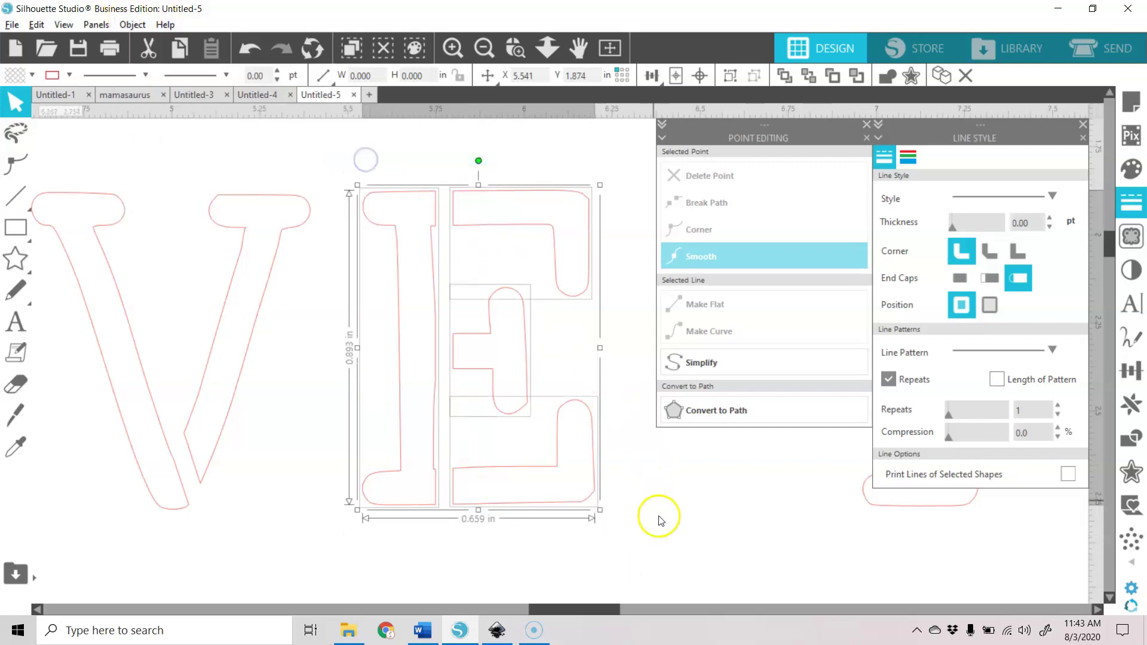
pyautogui.click(682, 537)
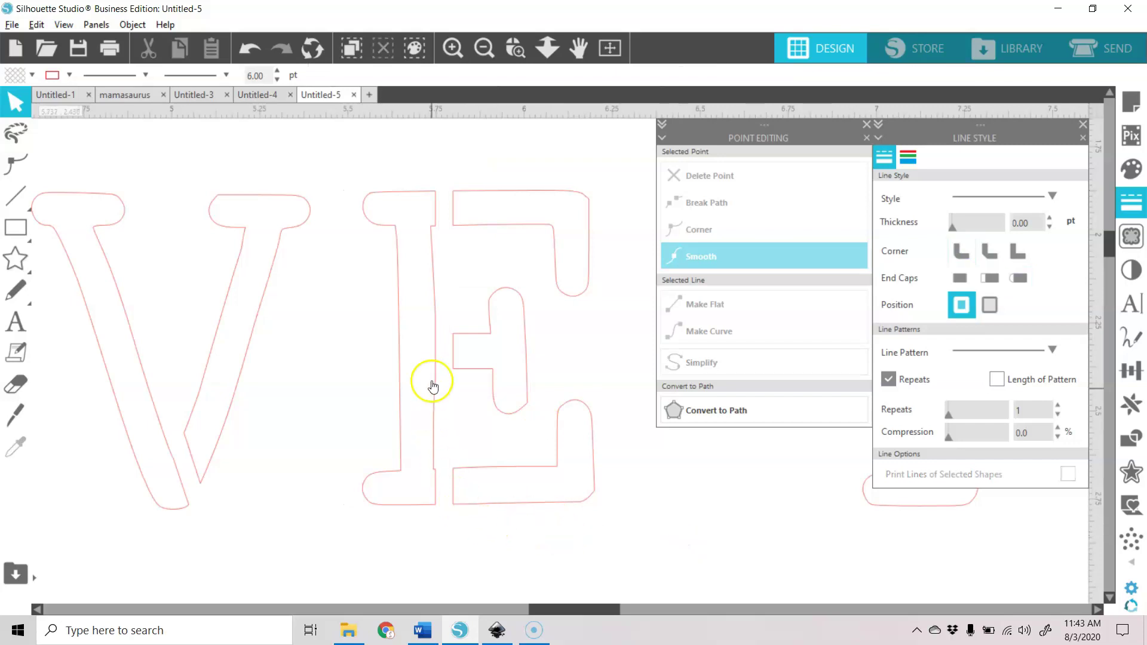
pyautogui.doubleClick(436, 275)
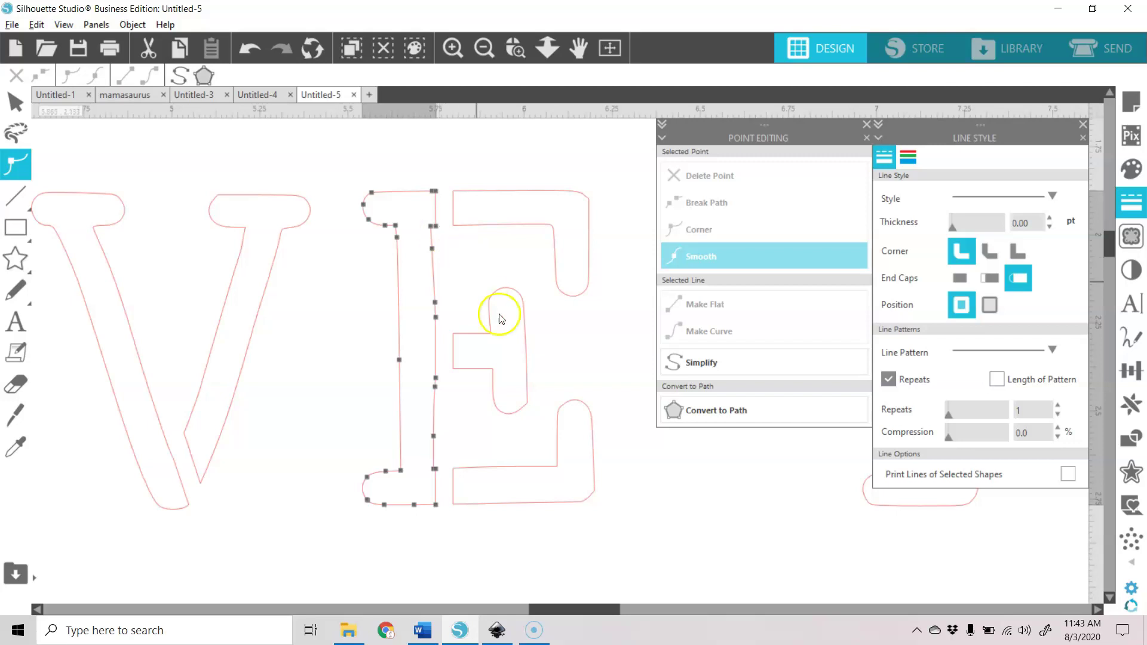
pyautogui.click(644, 504)
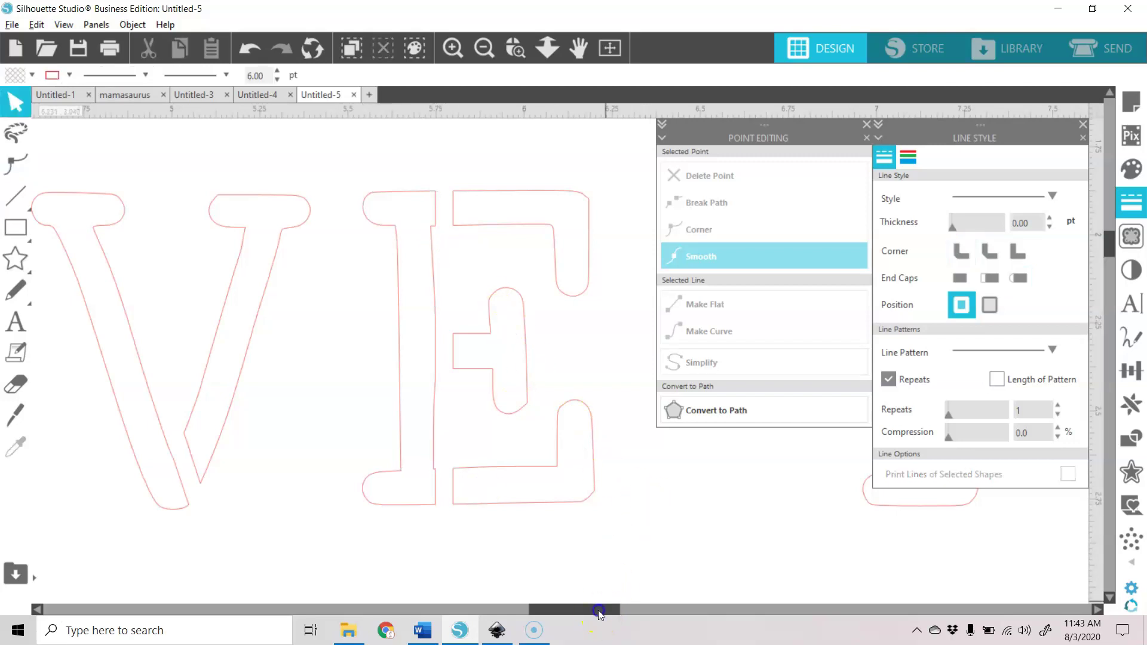
# Step: Draw a short slanted straight line from the A's inner hole toward its right leg
pyautogui.moveTo(599, 612); pyautogui.dragTo(766, 608)
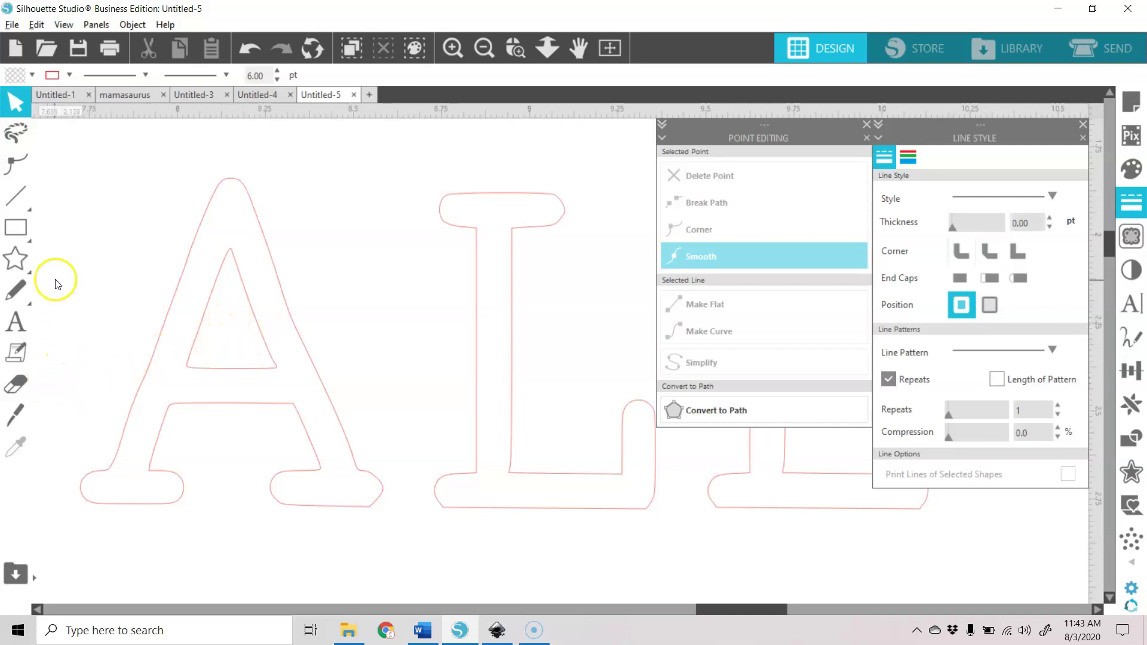
pyautogui.click(18, 194)
pyautogui.click(47, 199)
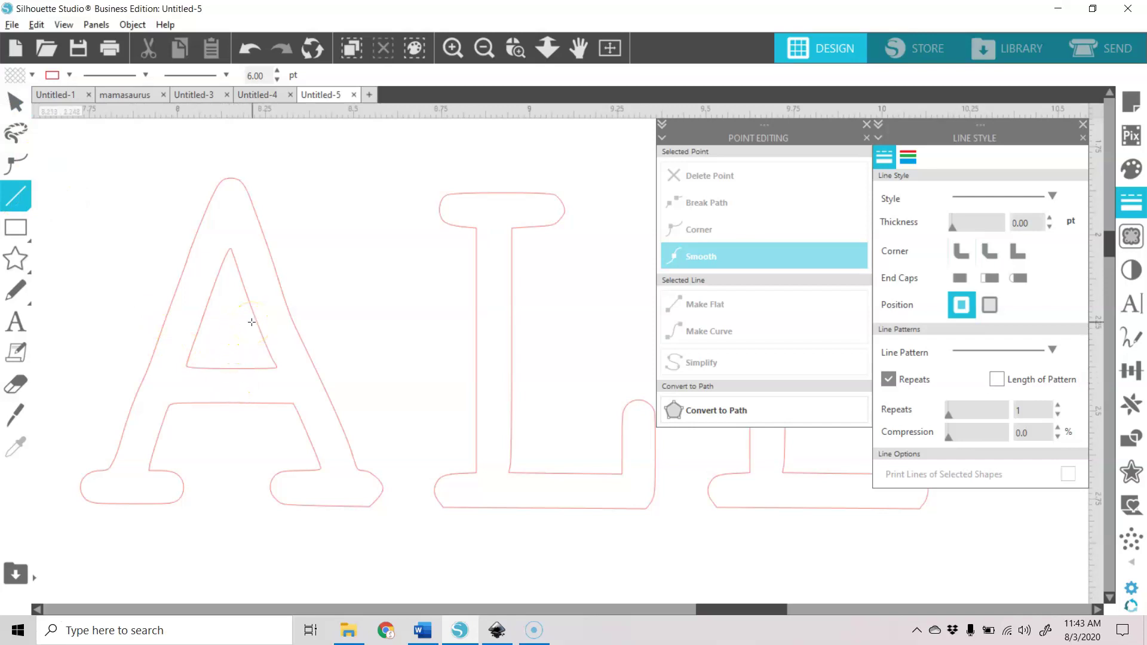
pyautogui.moveTo(252, 323); pyautogui.dragTo(305, 435)
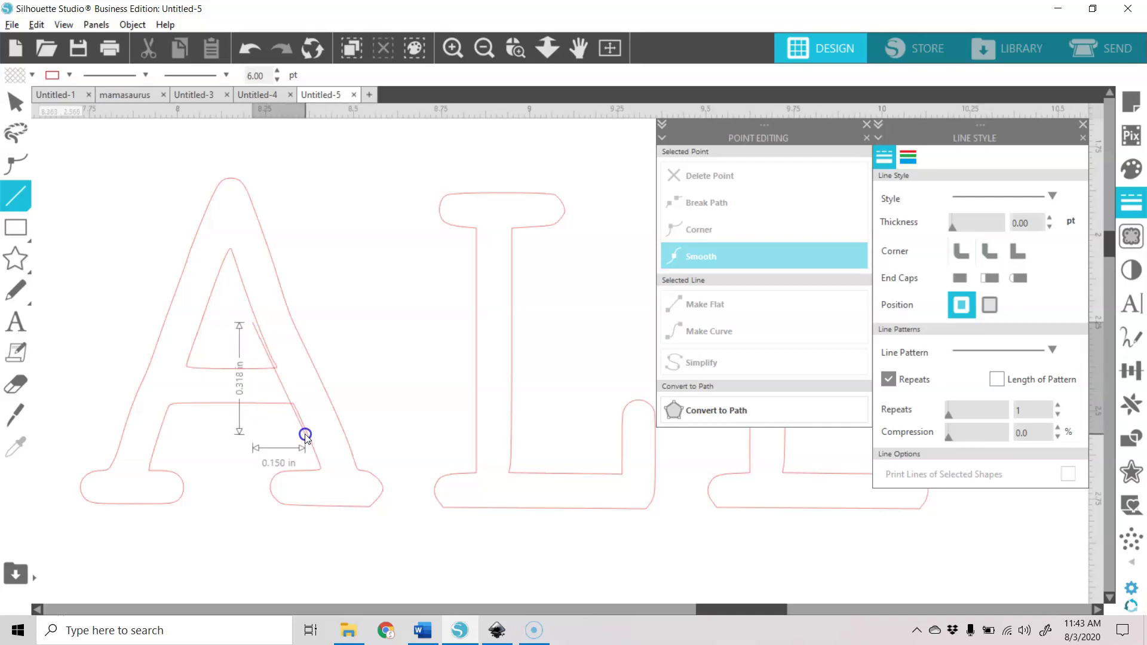
pyautogui.moveTo(304, 437); pyautogui.dragTo(304, 437)
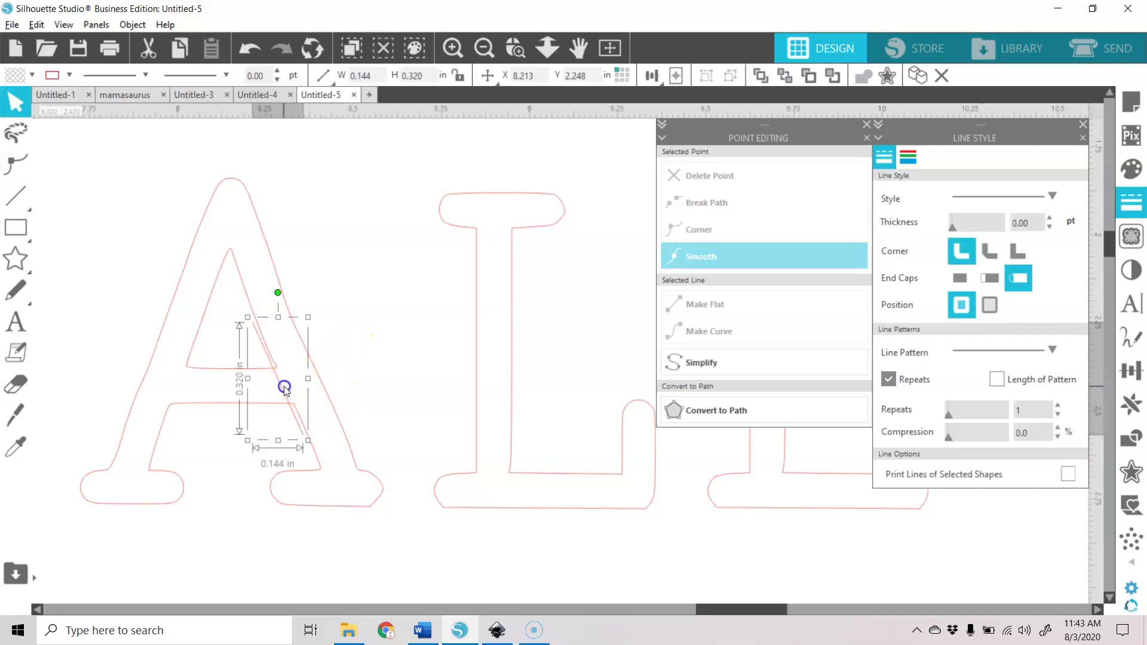
pyautogui.moveTo(284, 389); pyautogui.dragTo(281, 388)
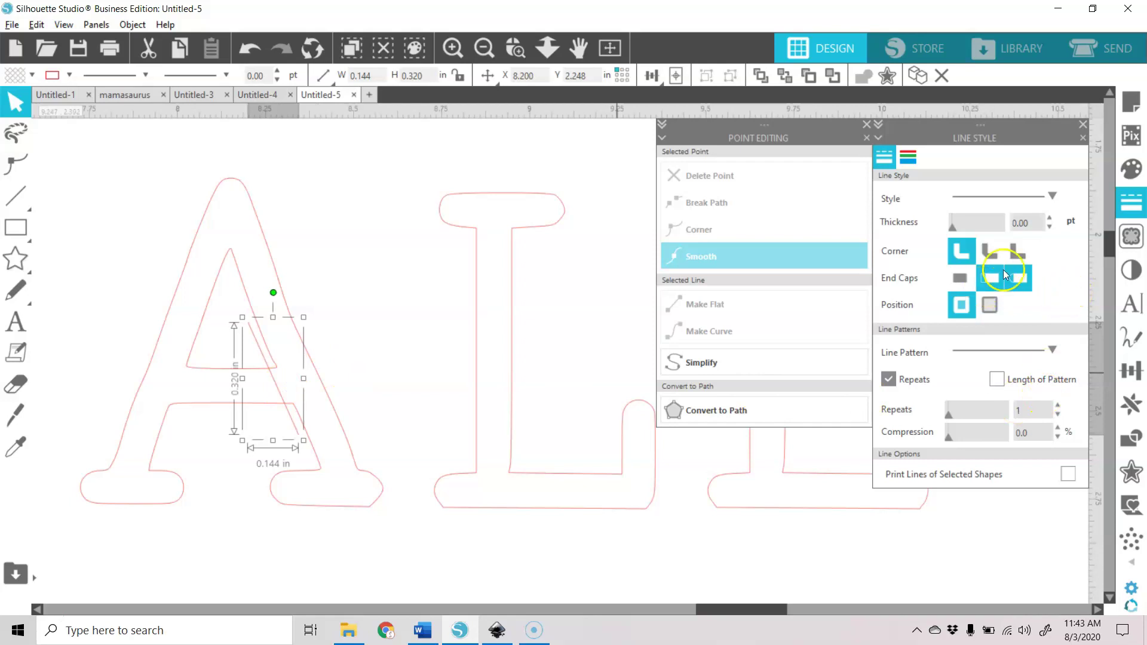
# Step: Give the line 5 pt thickness and shift the red bar slightly left over the A
pyautogui.click(1039, 223)
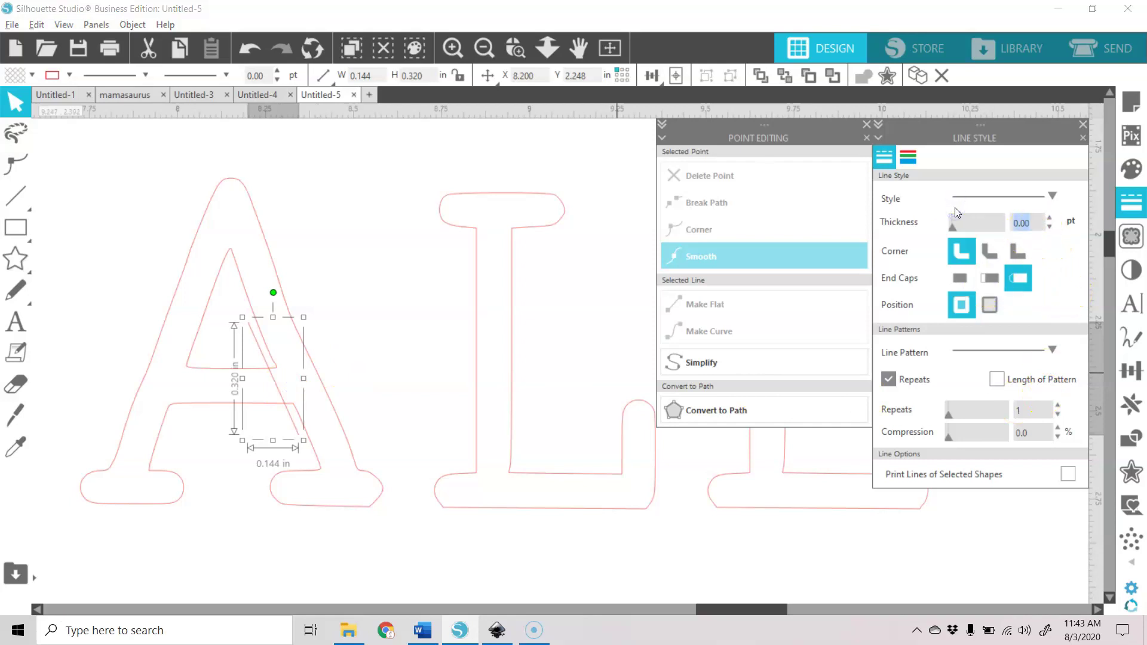
pyautogui.press('Return')
pyautogui.click(1063, 211)
pyautogui.write('5')
pyautogui.press('Return')
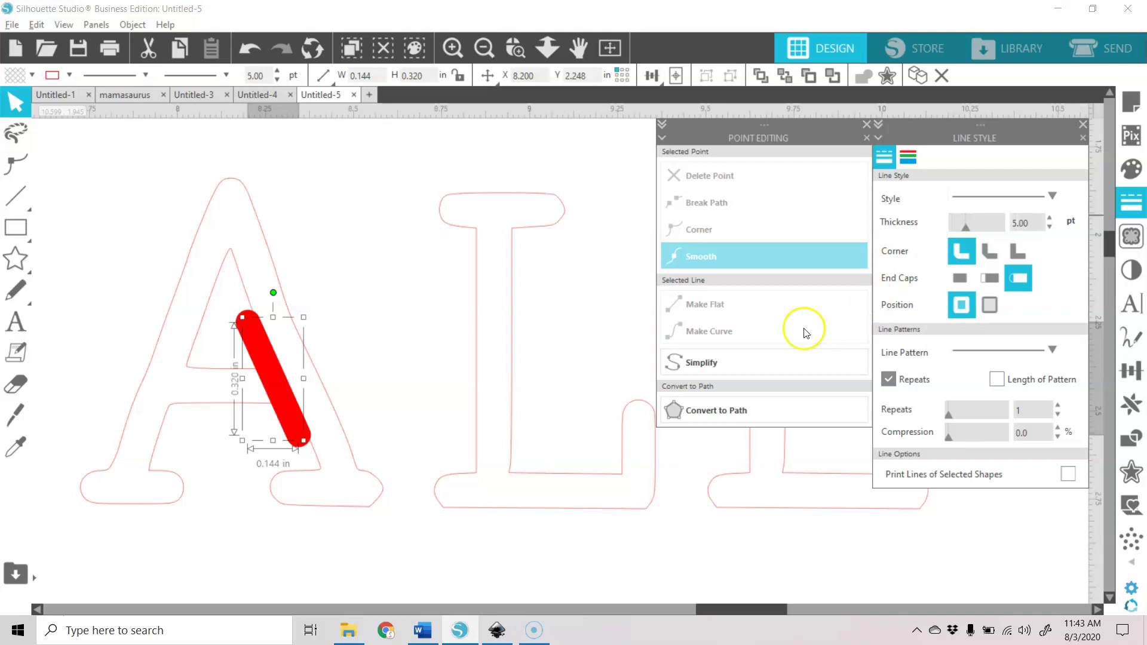
pyautogui.moveTo(256, 389); pyautogui.dragTo(266, 389)
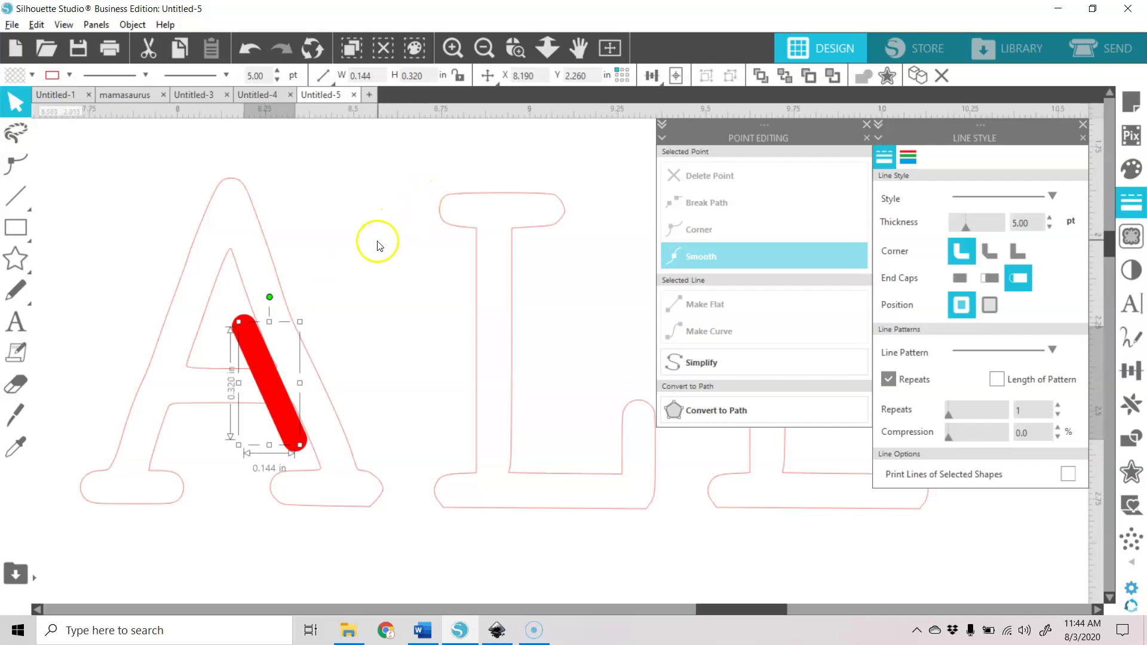
# Step: Subtract the red bar from the A to create the bridge gap
pyautogui.click(356, 196)
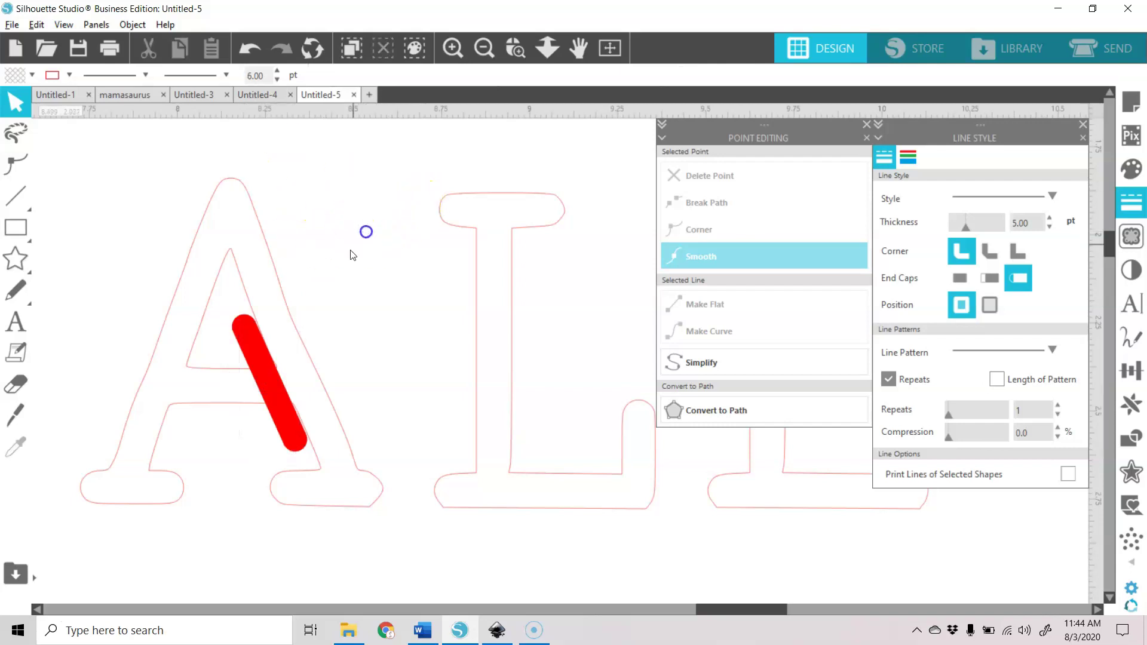
pyautogui.click(267, 390)
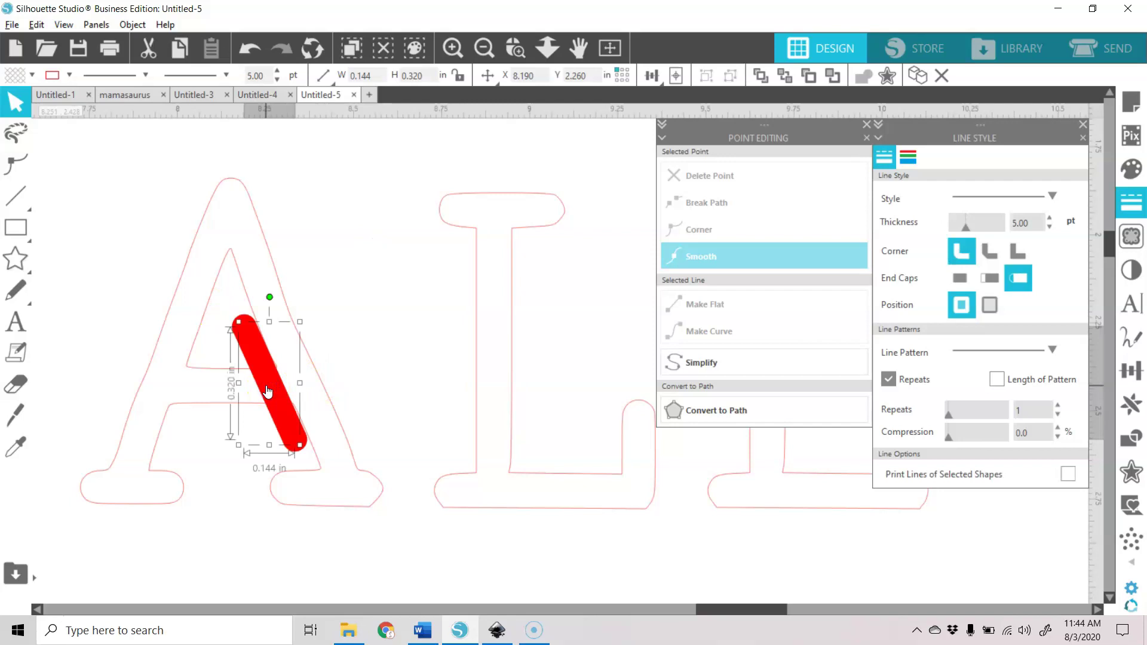
pyautogui.moveTo(379, 148); pyautogui.dragTo(304, 527)
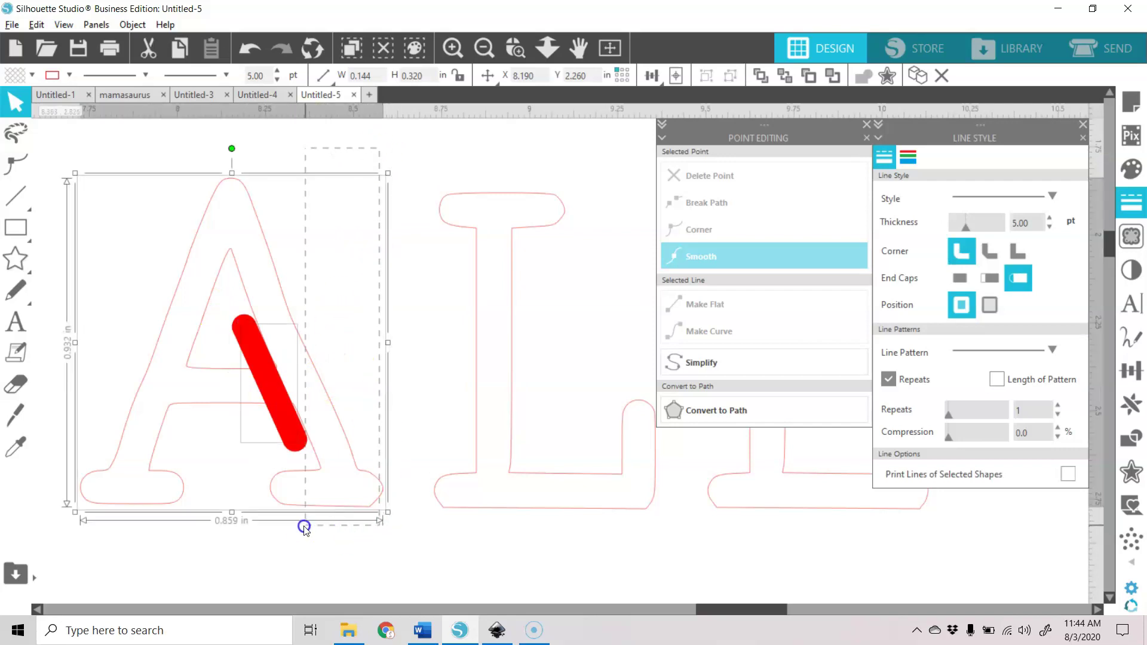
pyautogui.moveTo(231, 534); pyautogui.dragTo(192, 531)
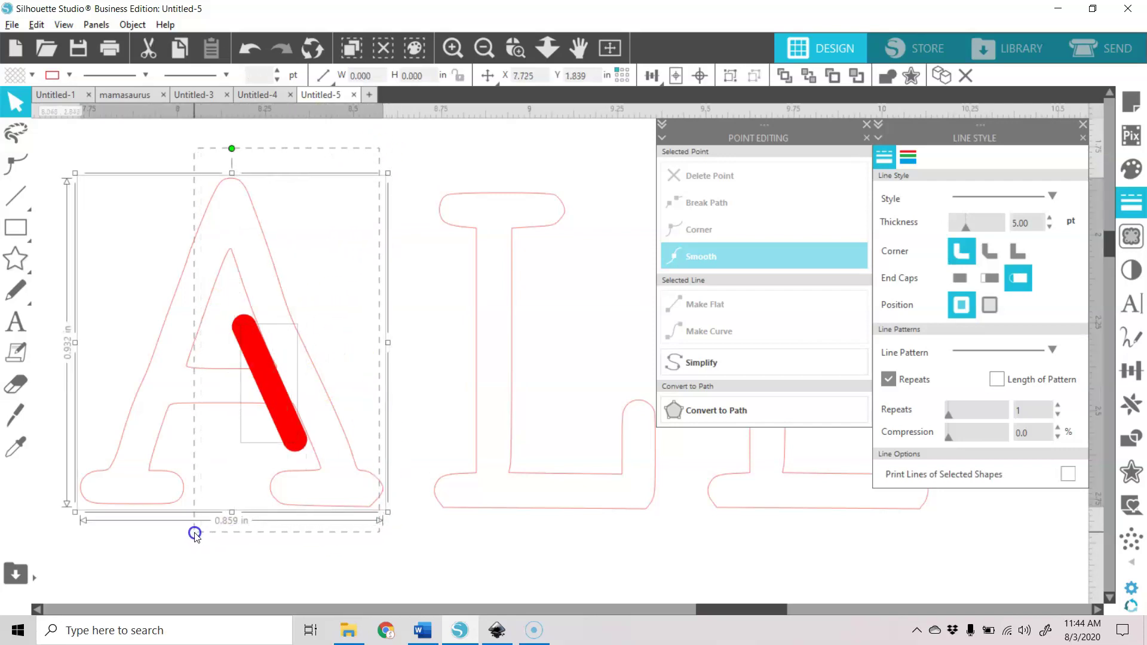
pyautogui.click(136, 24)
pyautogui.moveTo(151, 124)
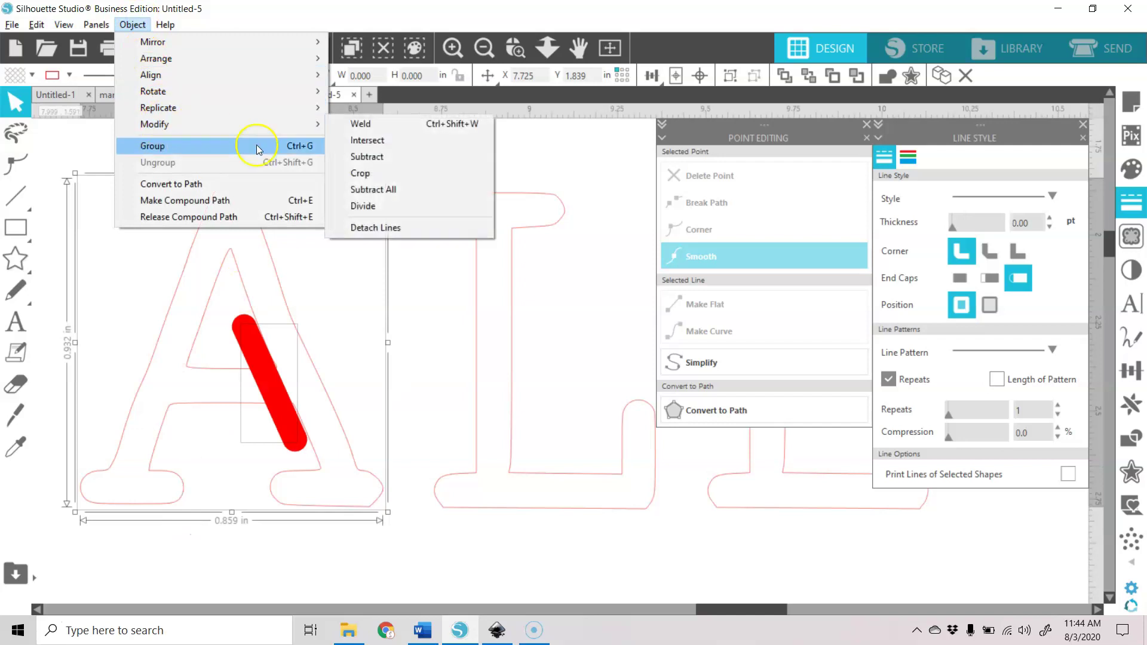
pyautogui.click(394, 162)
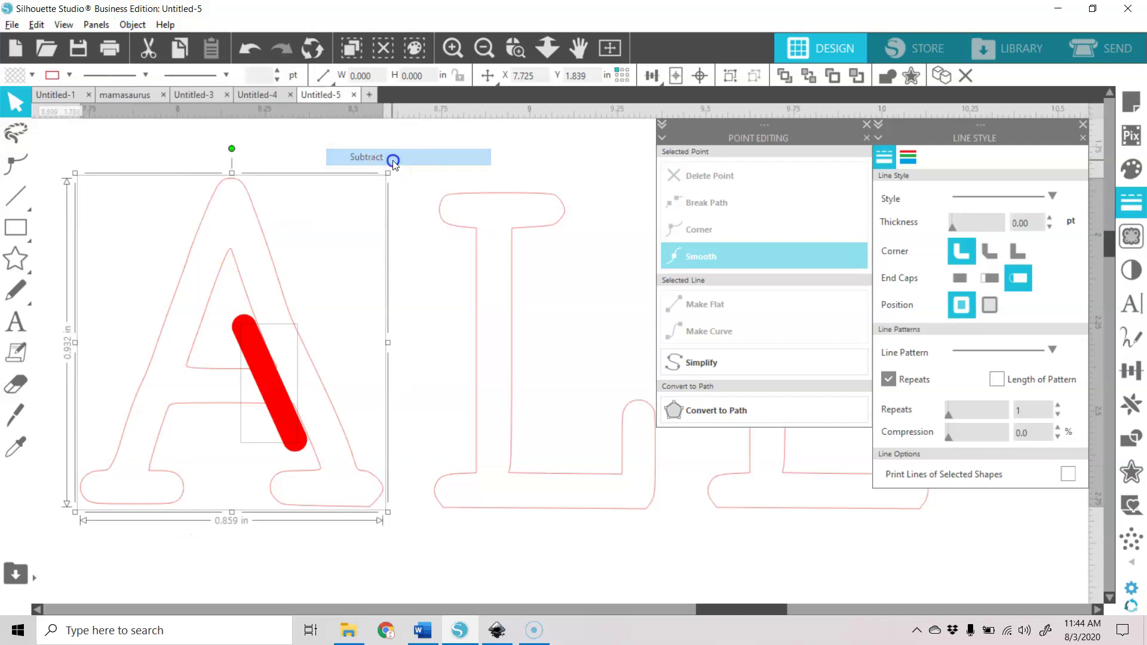
# Step: Delete two leftover points from the A outline, simplify it, and zoom out to FALL
pyautogui.click(406, 349)
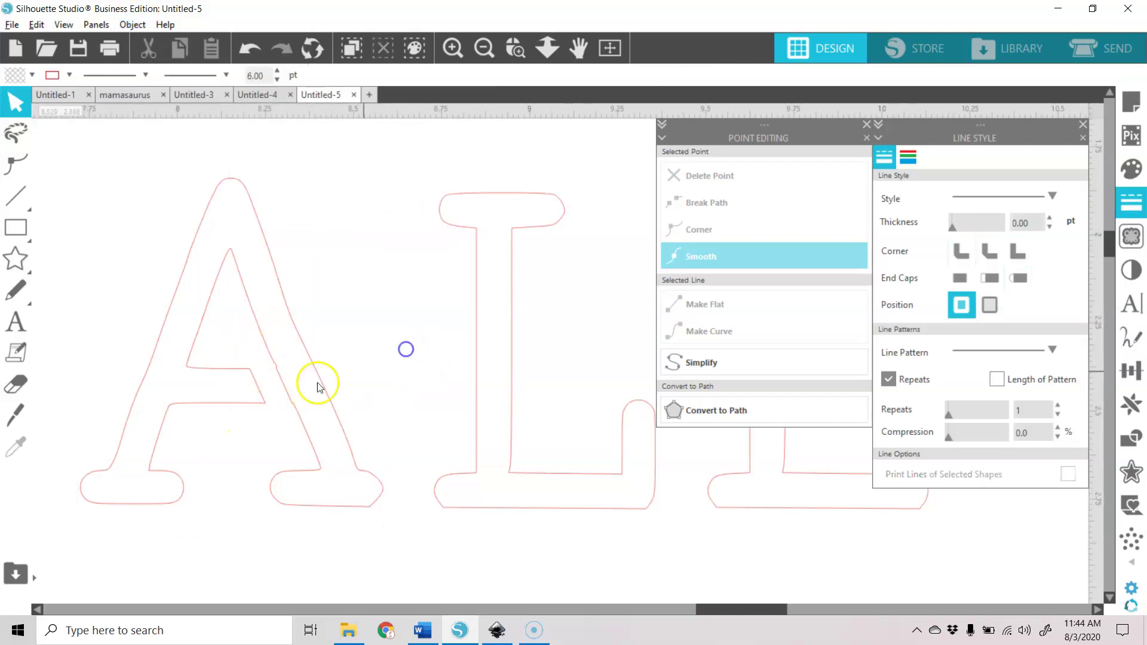
pyautogui.doubleClick(275, 368)
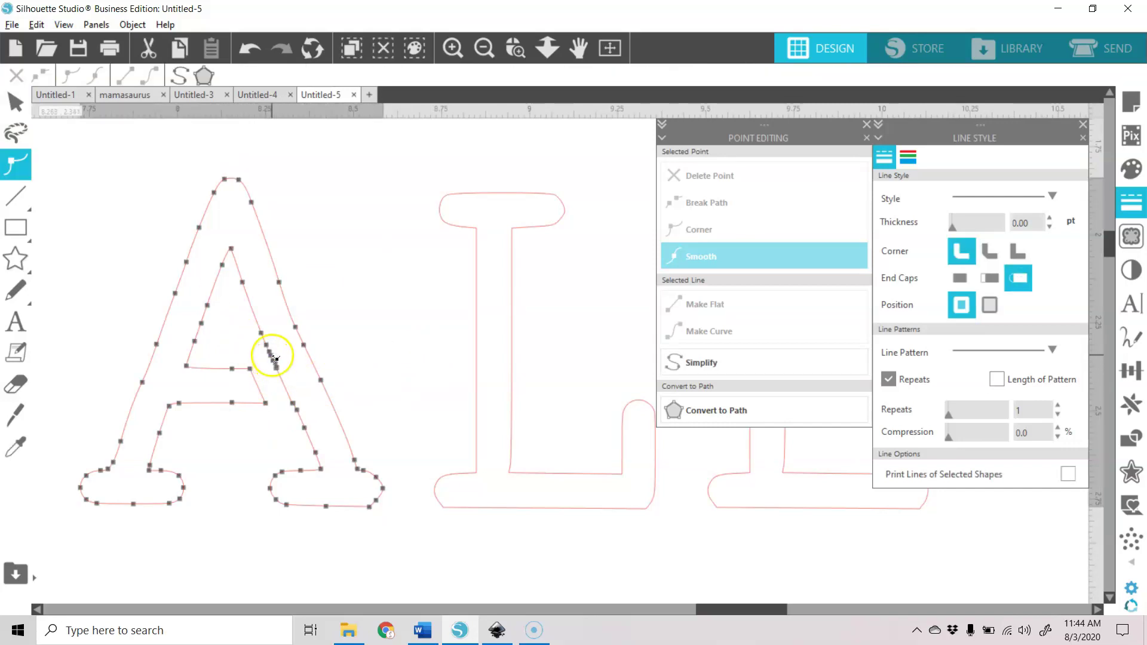
pyautogui.click(269, 351)
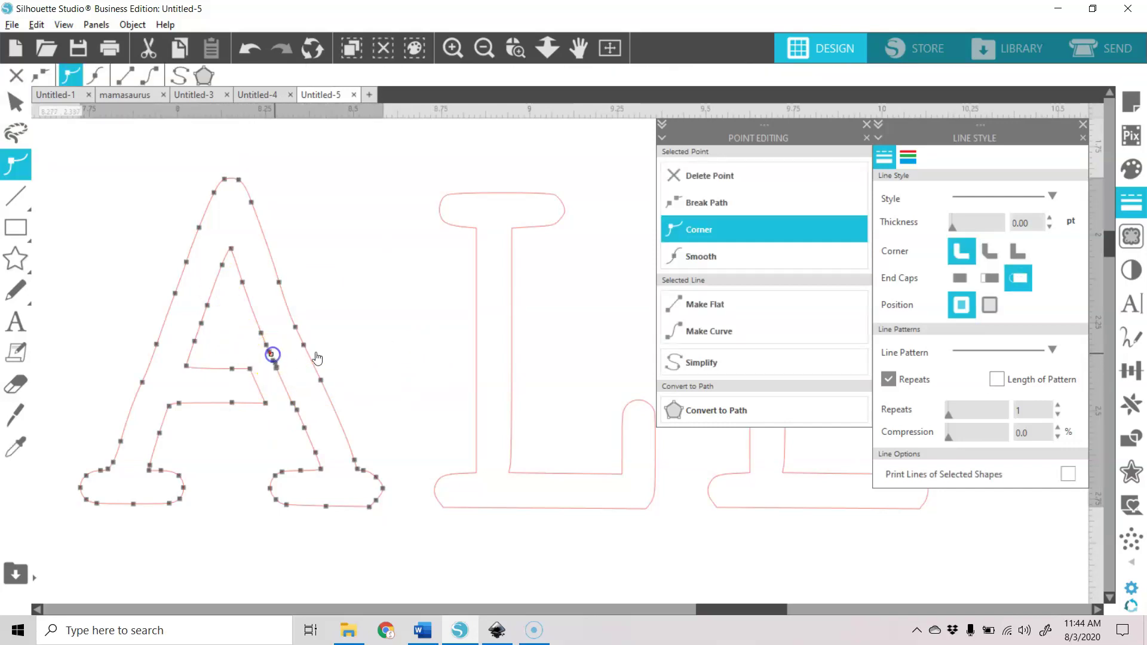
pyautogui.click(755, 175)
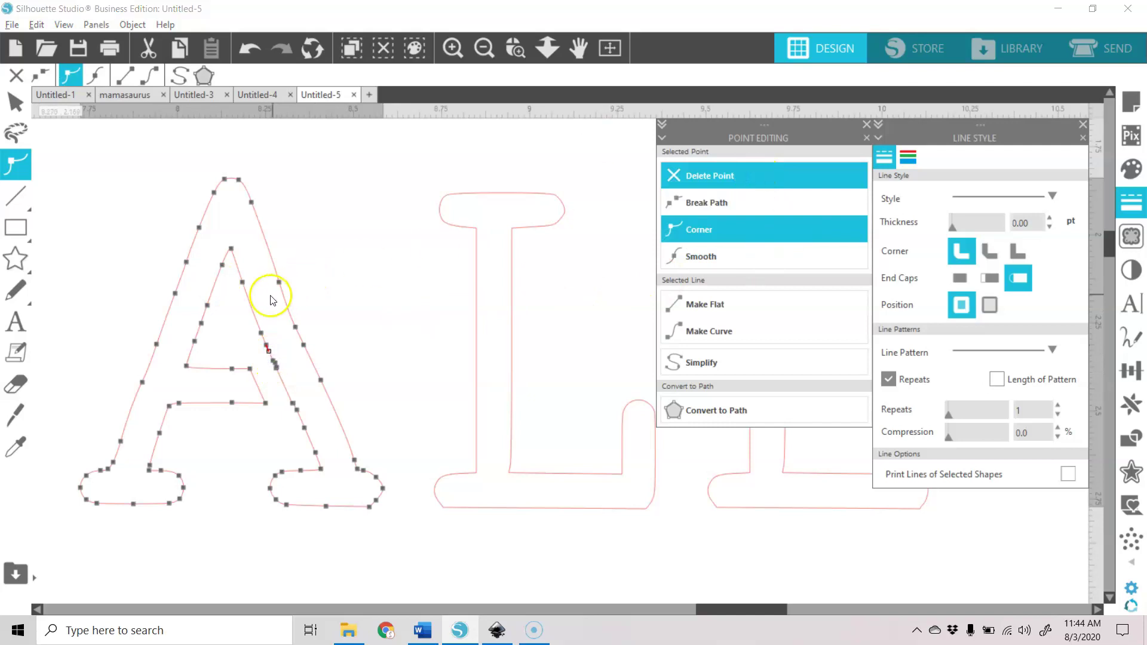
pyautogui.click(277, 369)
pyautogui.click(709, 182)
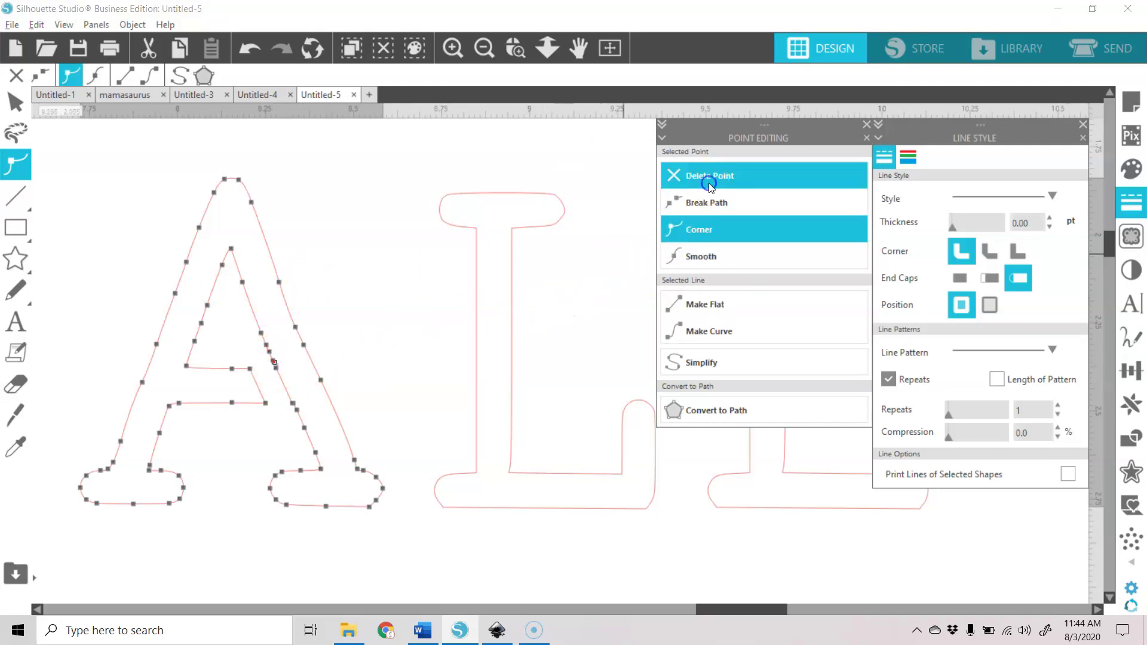
pyautogui.click(687, 362)
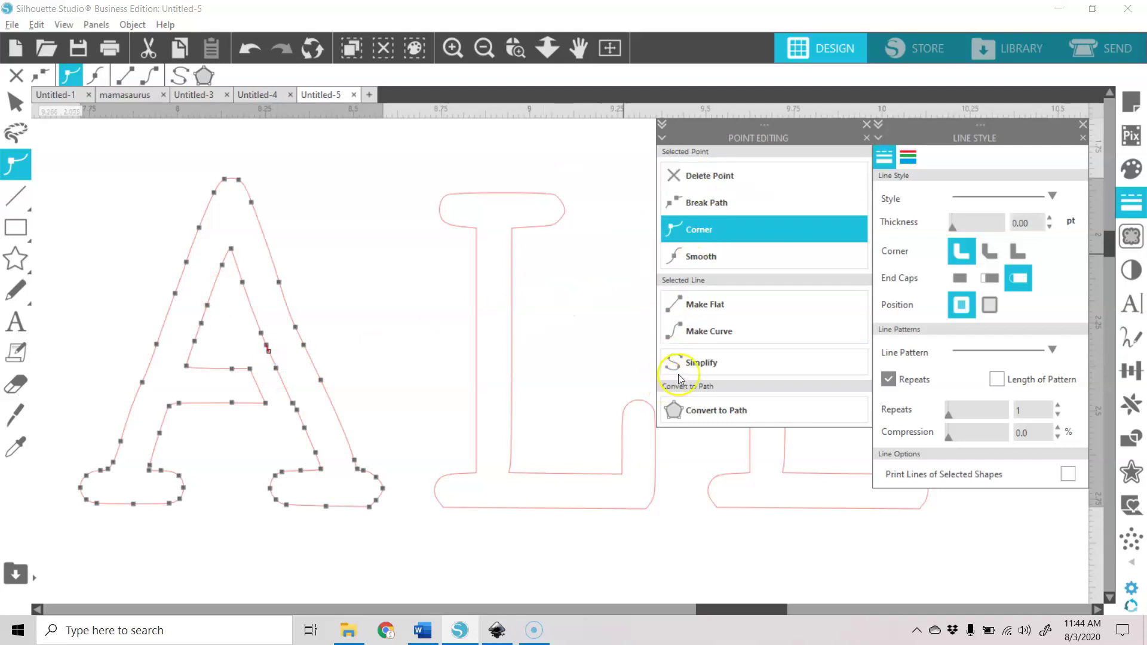
pyautogui.click(377, 359)
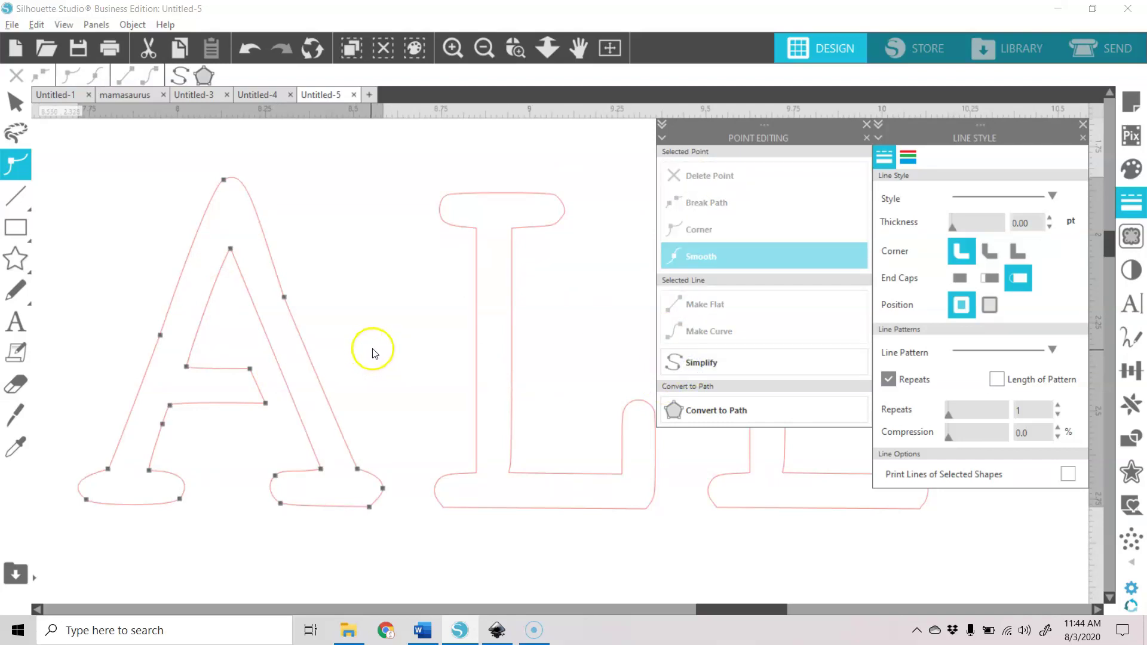
pyautogui.click(372, 349)
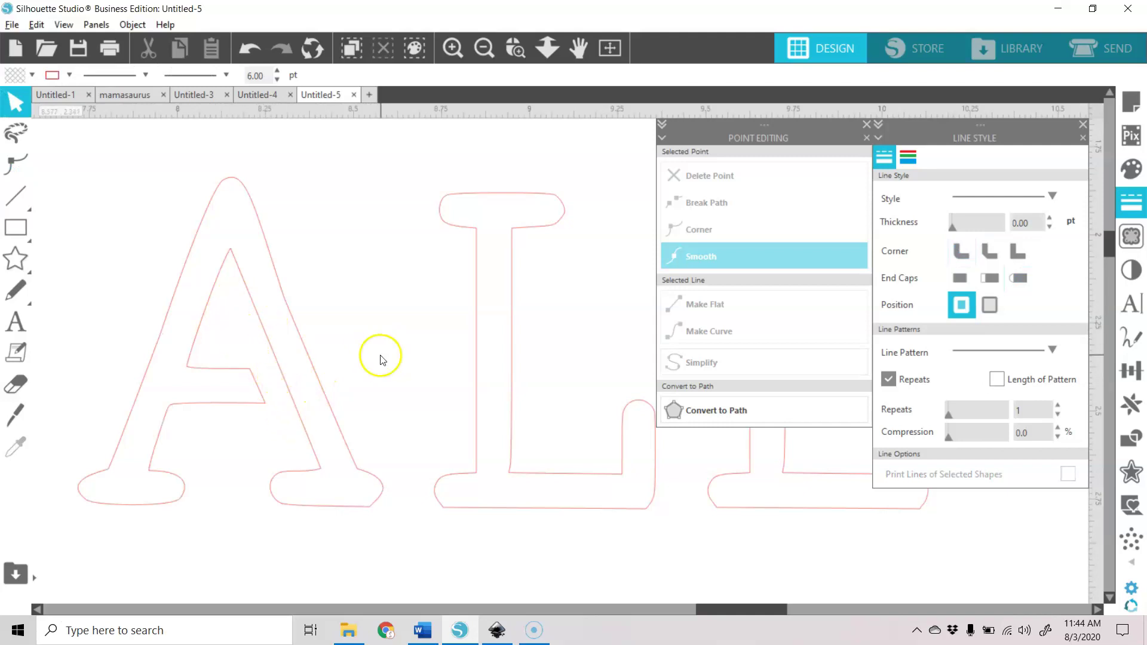
pyautogui.click(483, 48)
pyautogui.click(484, 47)
pyautogui.click(484, 47)
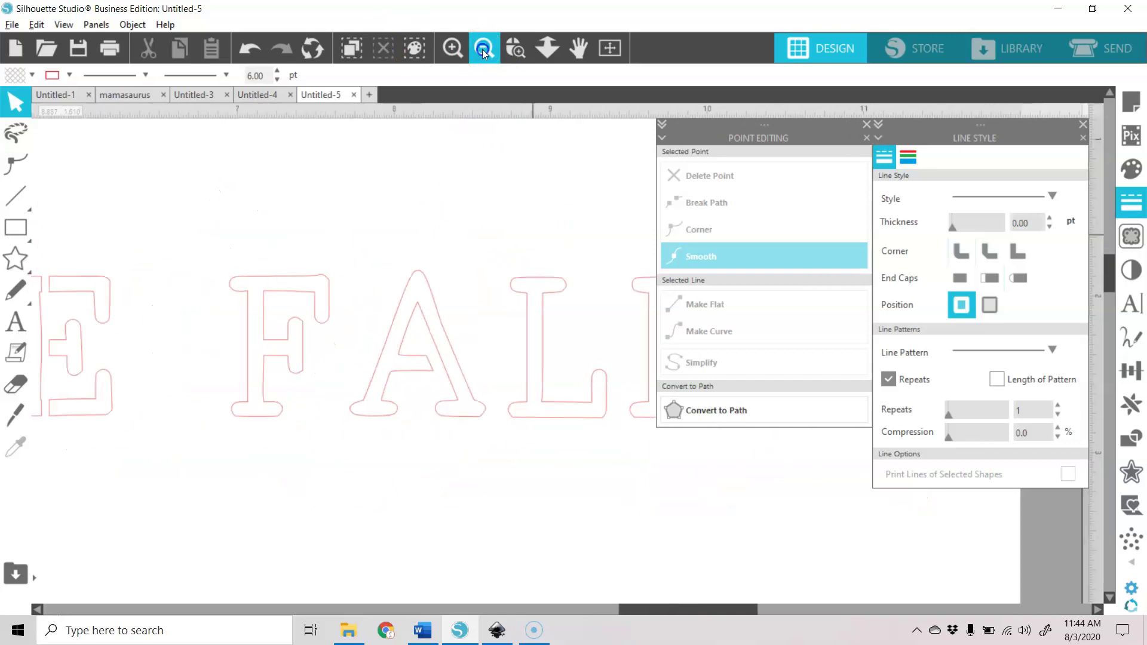
pyautogui.click(887, 158)
# Step: Close the point editing and line style panels and bring the red rectangle onto the page
pyautogui.click(869, 128)
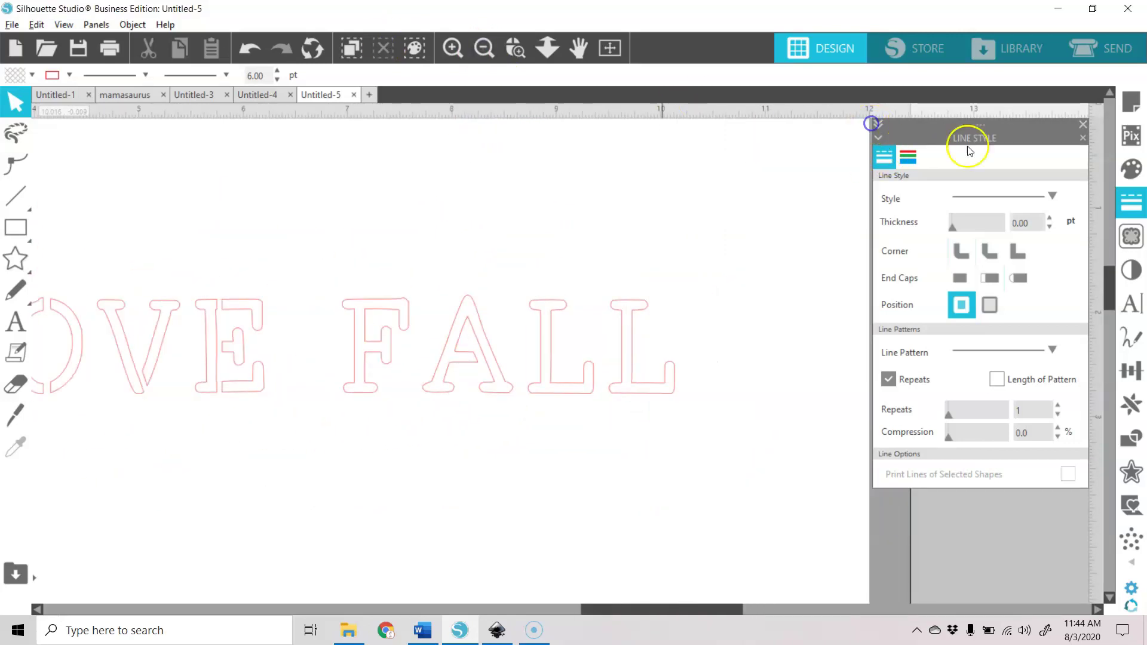
pyautogui.click(1084, 127)
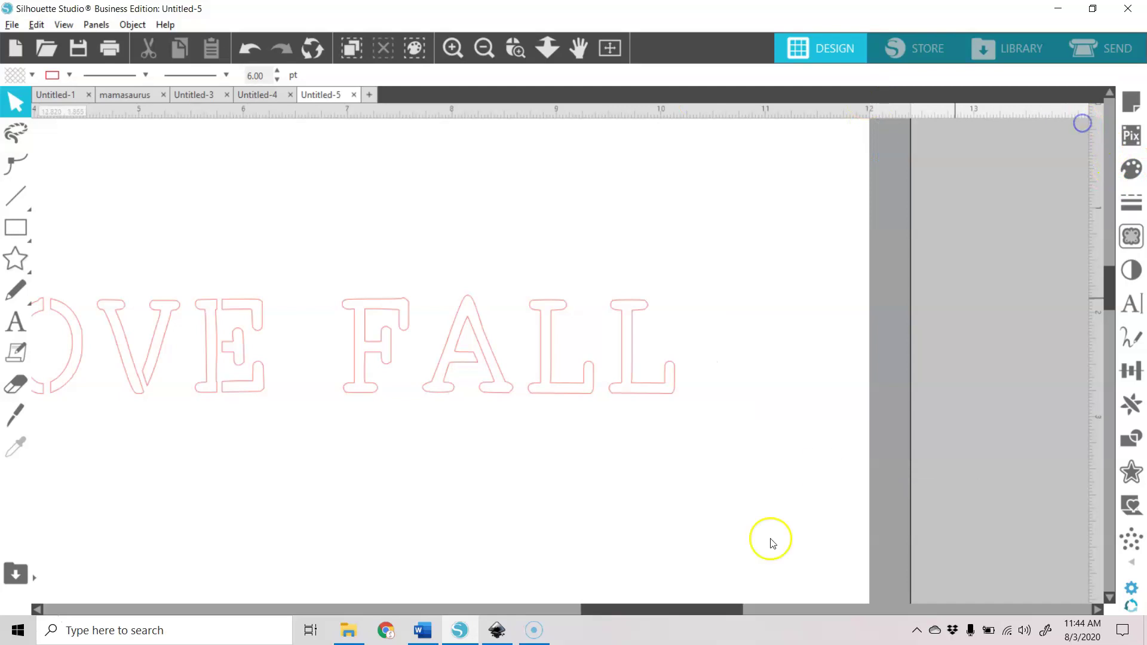
pyautogui.moveTo(686, 610); pyautogui.dragTo(629, 589)
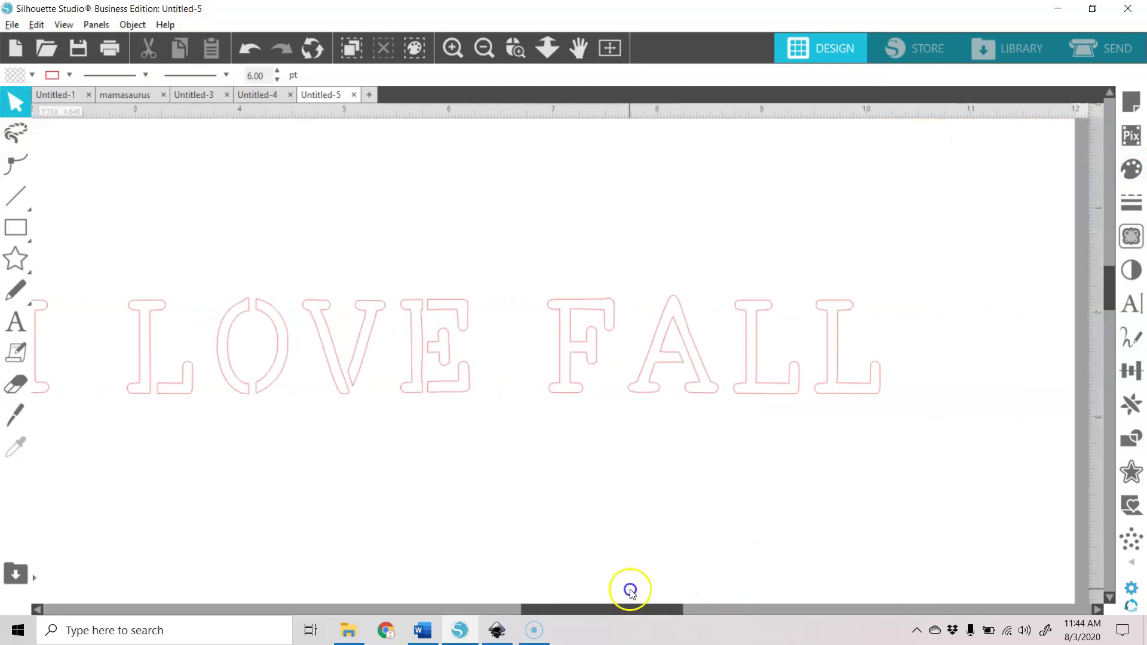
pyautogui.click(490, 48)
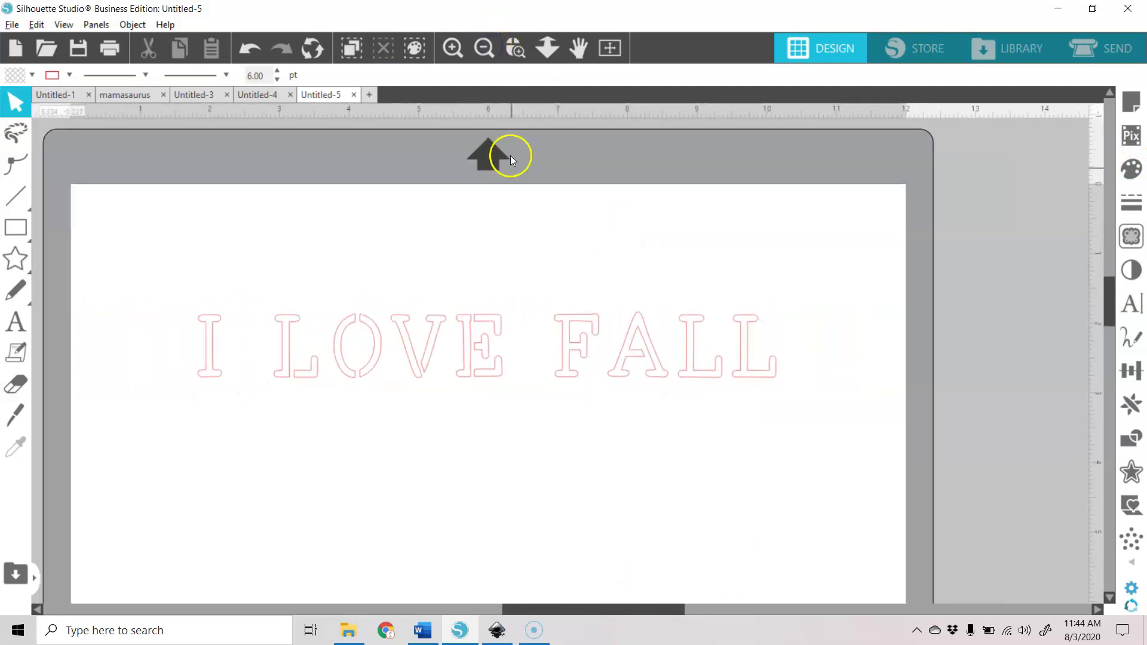
pyautogui.scroll(-1, 534, 387)
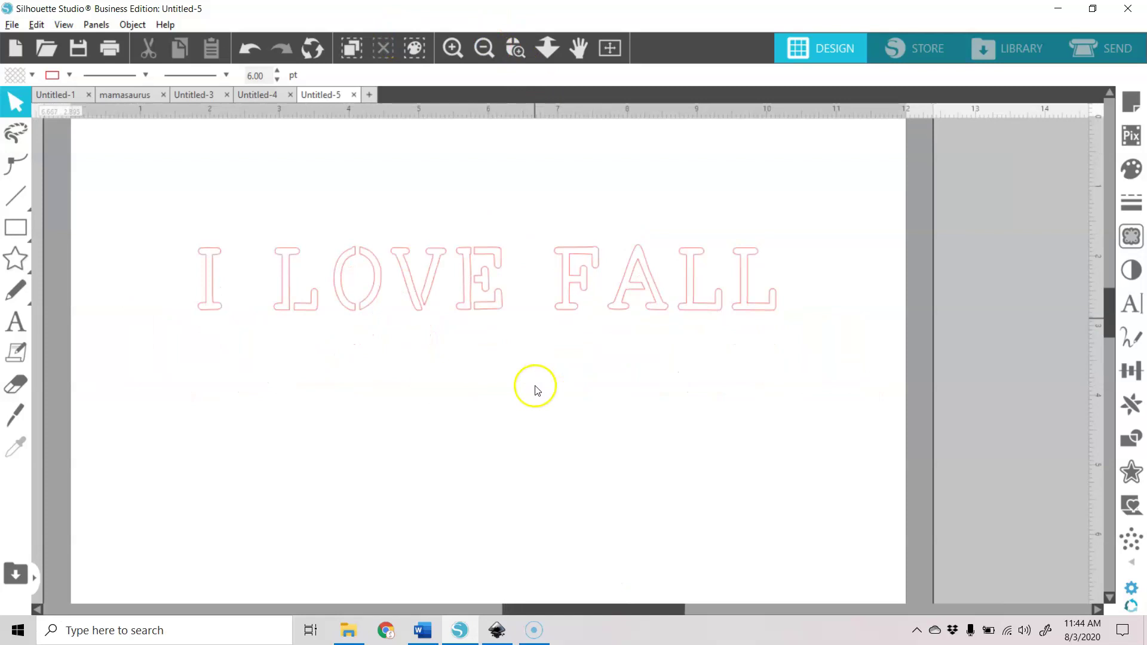
pyautogui.click(484, 47)
pyautogui.moveTo(163, 244); pyautogui.dragTo(693, 362)
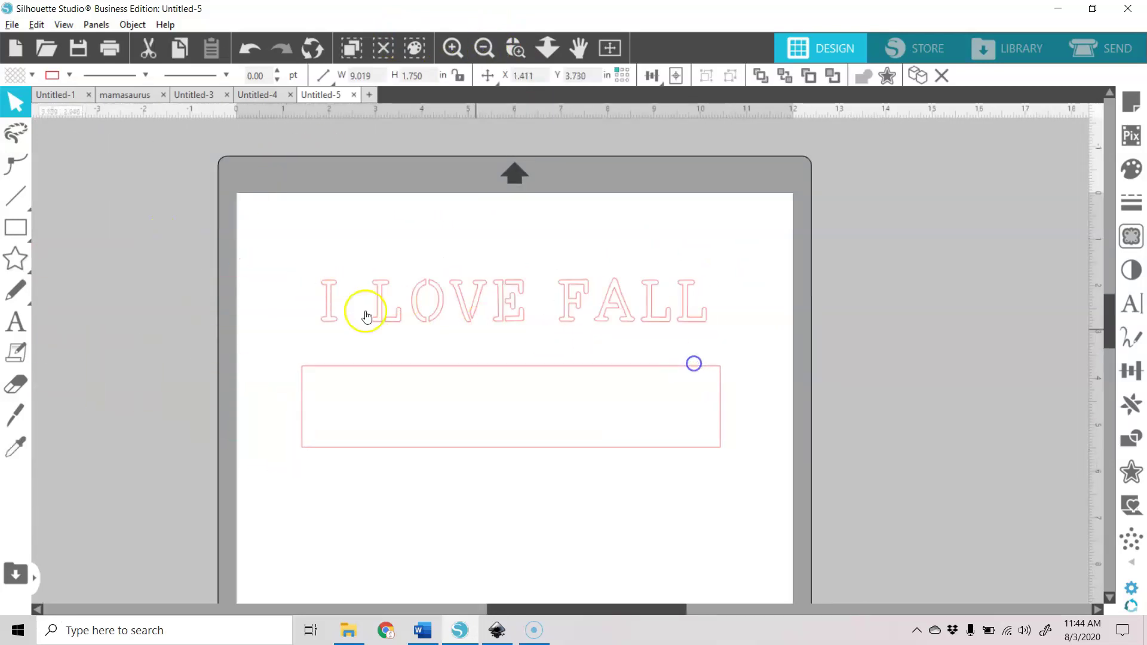
# Step: Make the I LOVE FALL letters one compound path and move the rectangle up around them
pyautogui.moveTo(292, 260); pyautogui.dragTo(713, 330)
pyautogui.rightClick(688, 323)
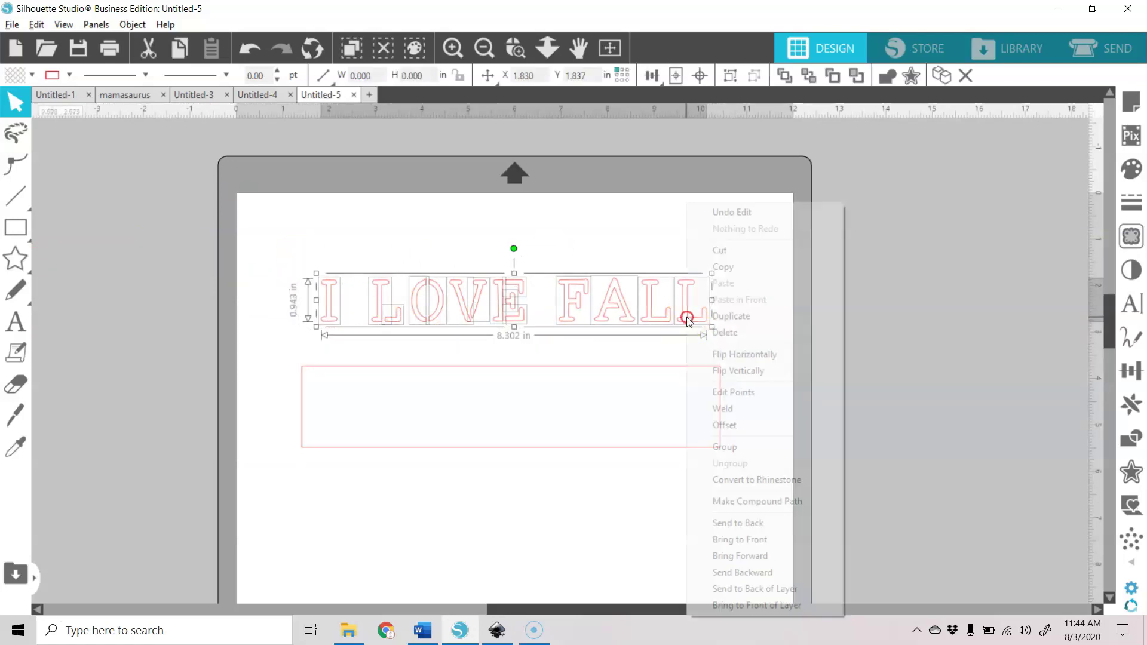
pyautogui.click(751, 504)
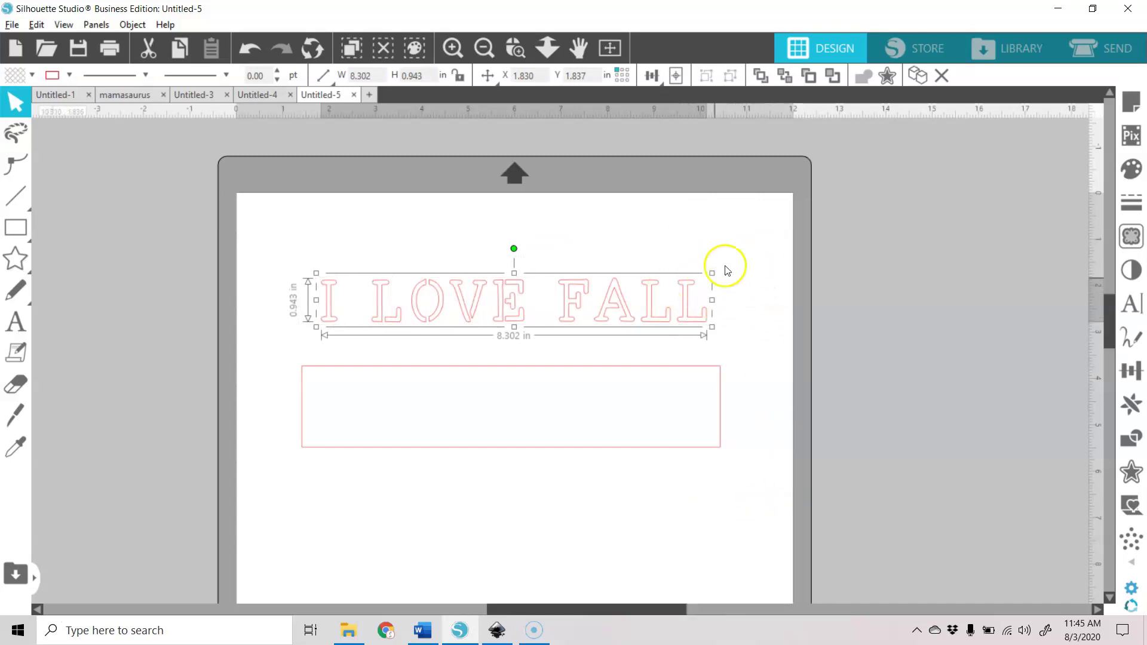
pyautogui.moveTo(723, 417); pyautogui.dragTo(715, 308)
pyautogui.press('Escape')
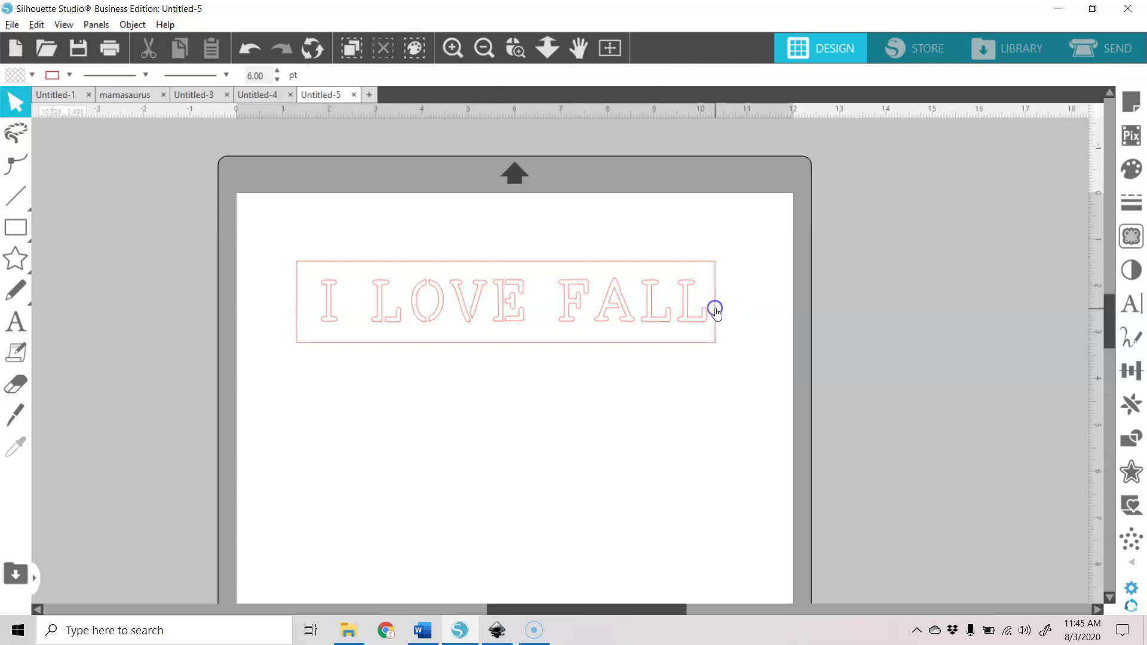
# Step: Align the text and rectangle to centre horizontally and vertically
pyautogui.moveTo(732, 237); pyautogui.dragTo(230, 356)
pyautogui.click(653, 75)
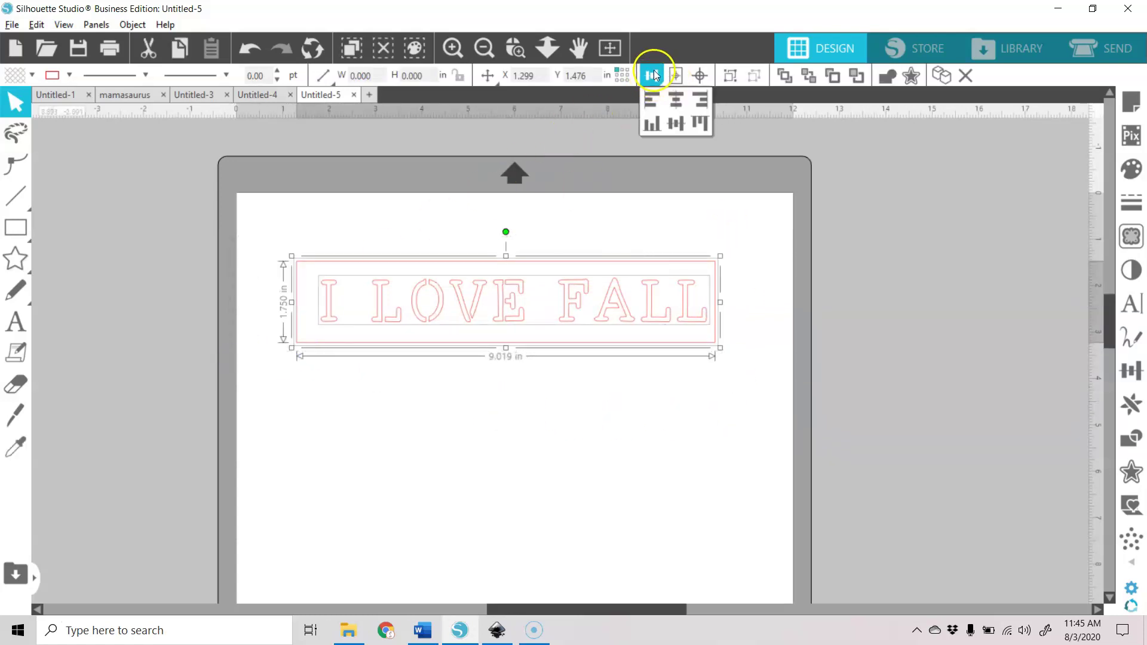
pyautogui.click(674, 99)
pyautogui.click(673, 125)
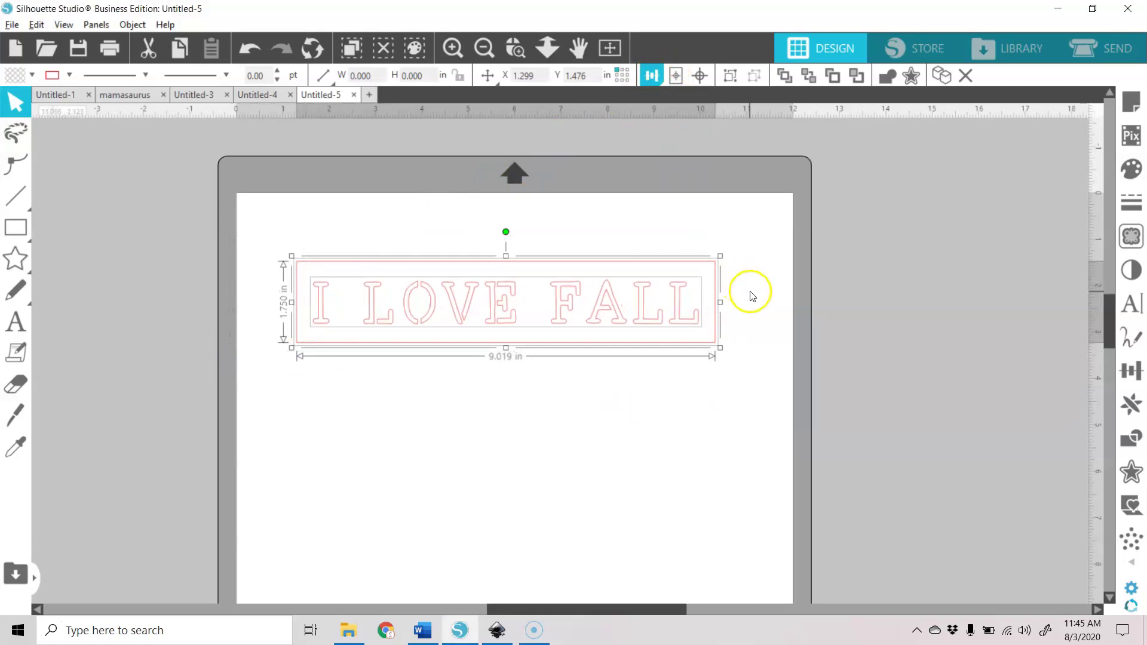
pyautogui.click(770, 310)
# Step: Fill the I LOVE FALL text red
pyautogui.click(691, 321)
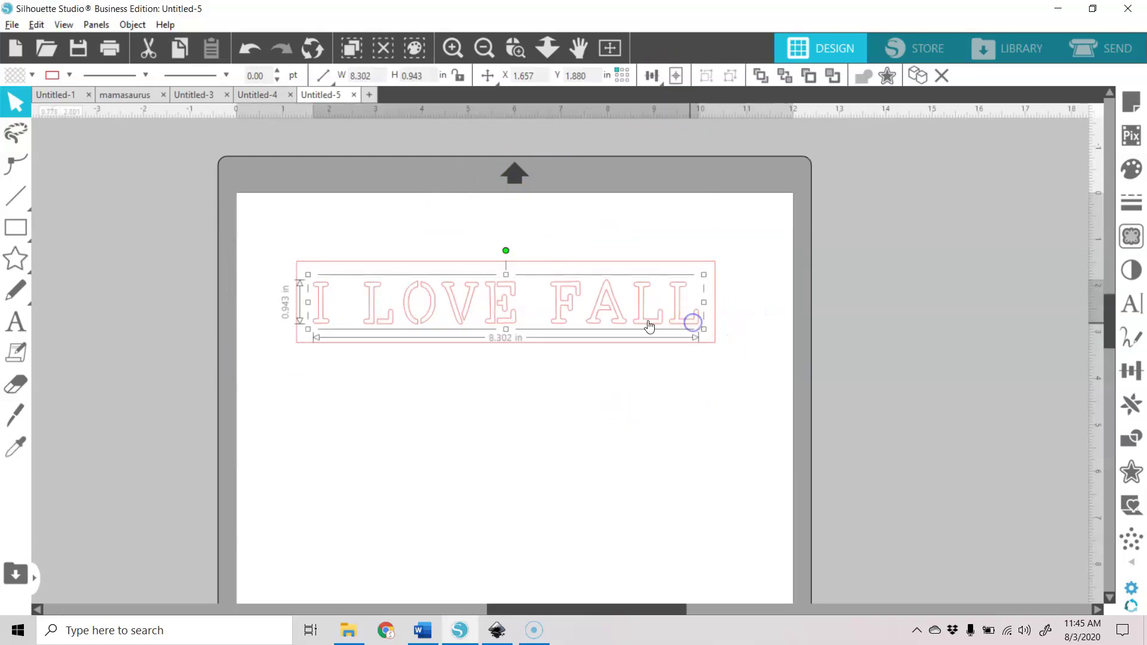
pyautogui.click(32, 73)
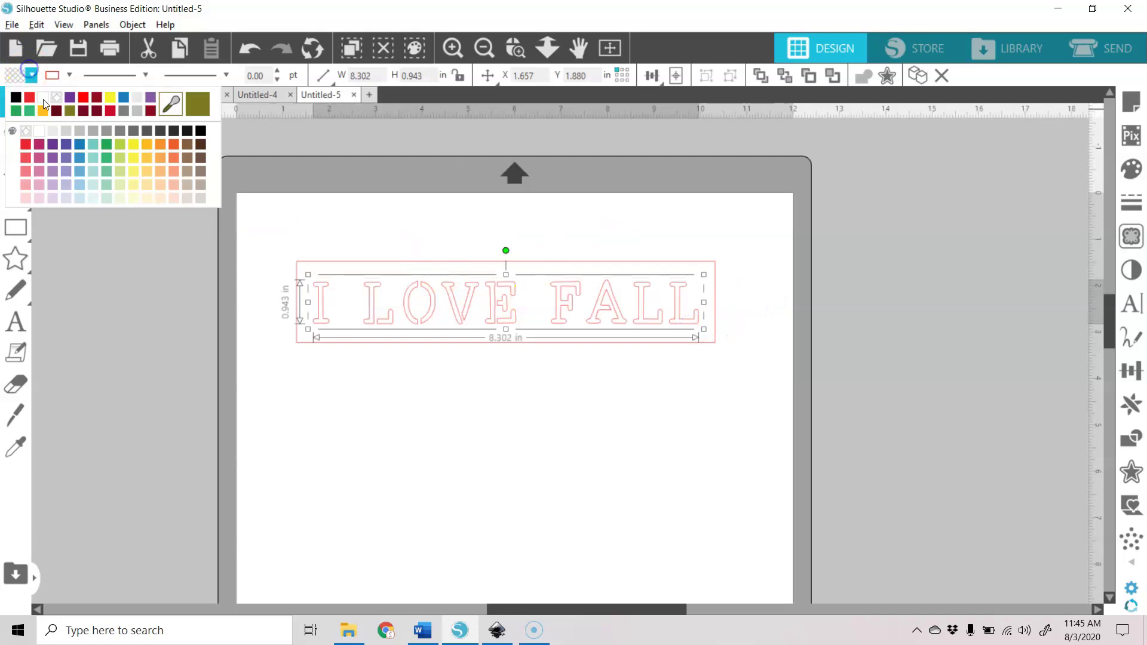
pyautogui.click(29, 97)
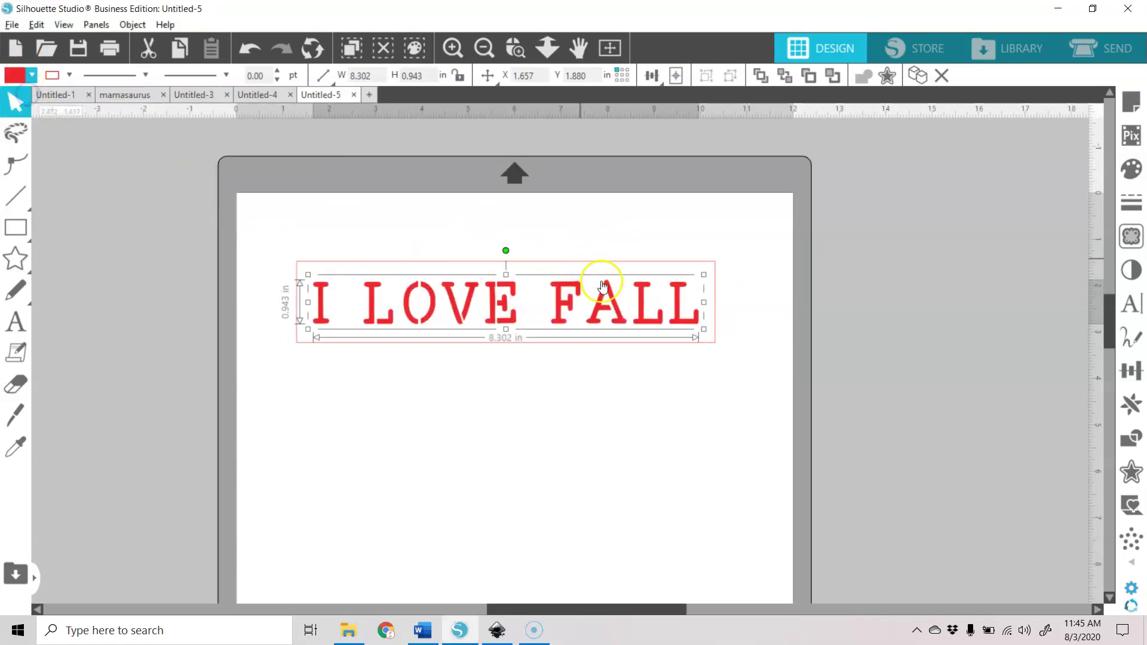
pyautogui.click(758, 338)
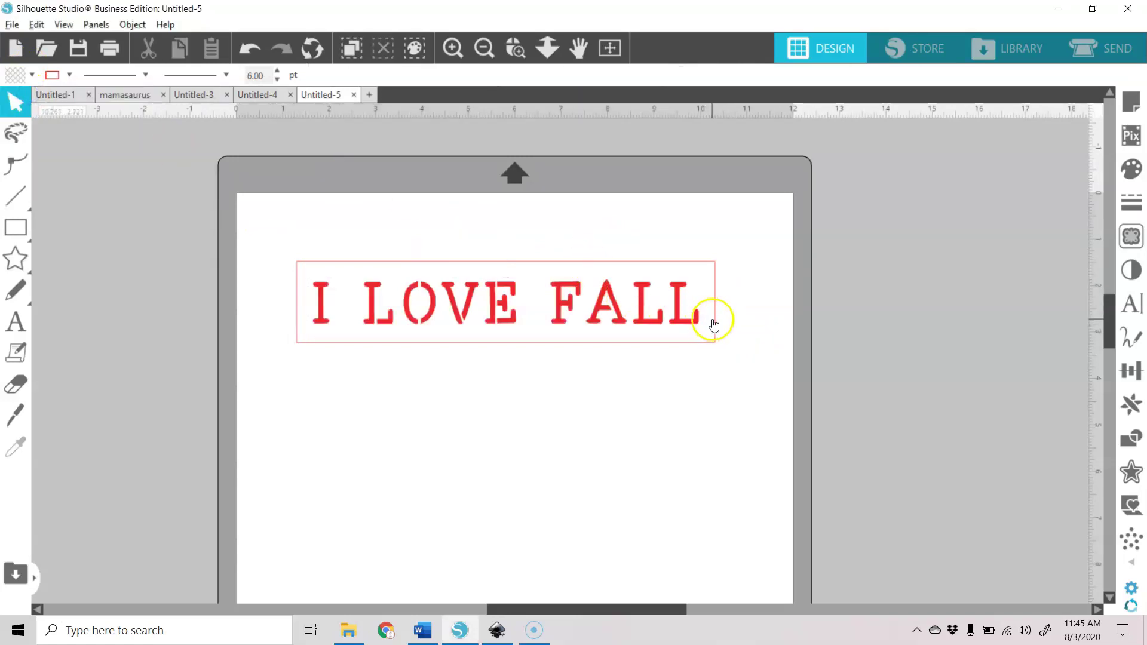
# Step: Fill the rectangle black, send it behind the text, and preview the Send cut settings
pyautogui.click(714, 324)
pyautogui.click(30, 75)
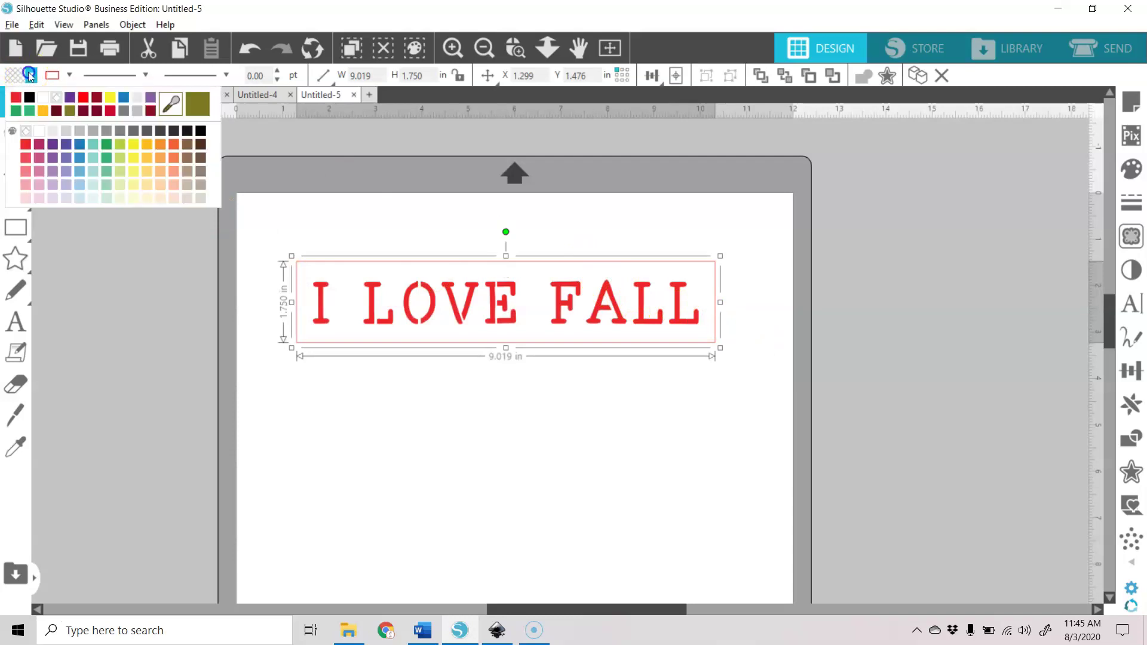
pyautogui.click(34, 95)
pyautogui.click(754, 323)
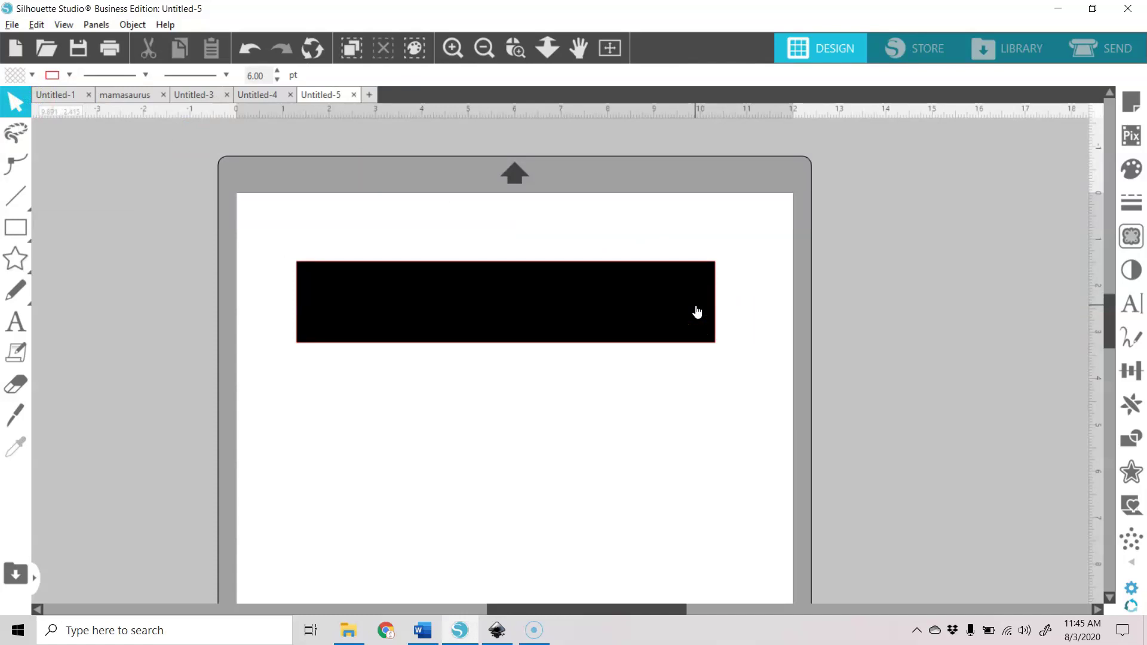
pyautogui.rightClick(697, 311)
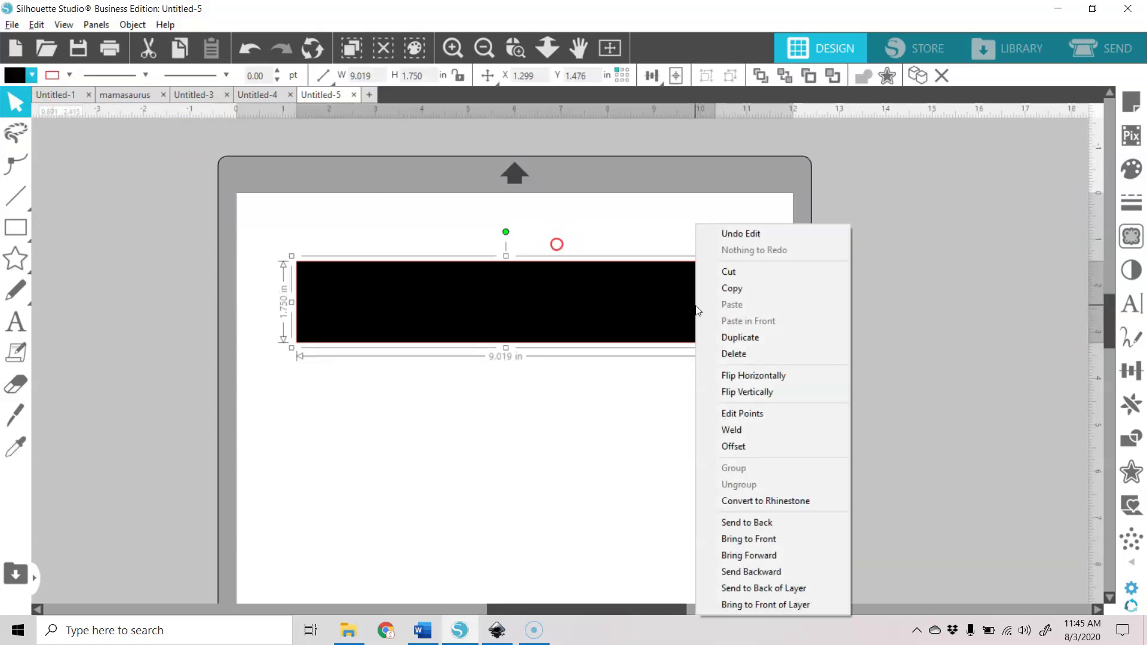
pyautogui.click(777, 521)
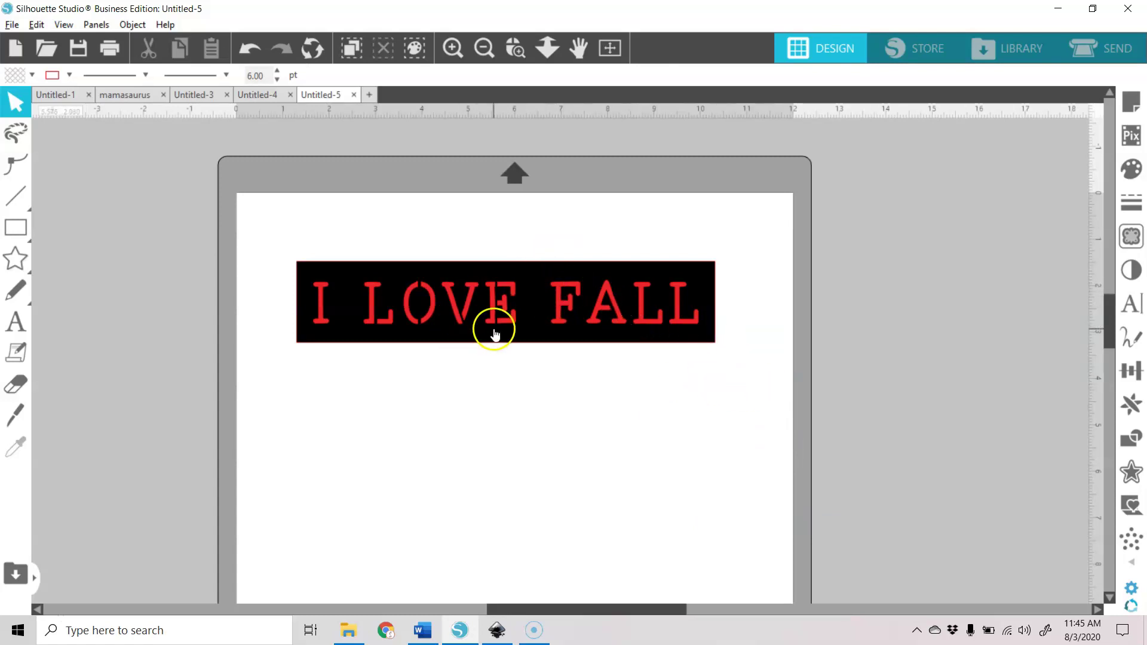
pyautogui.click(1113, 53)
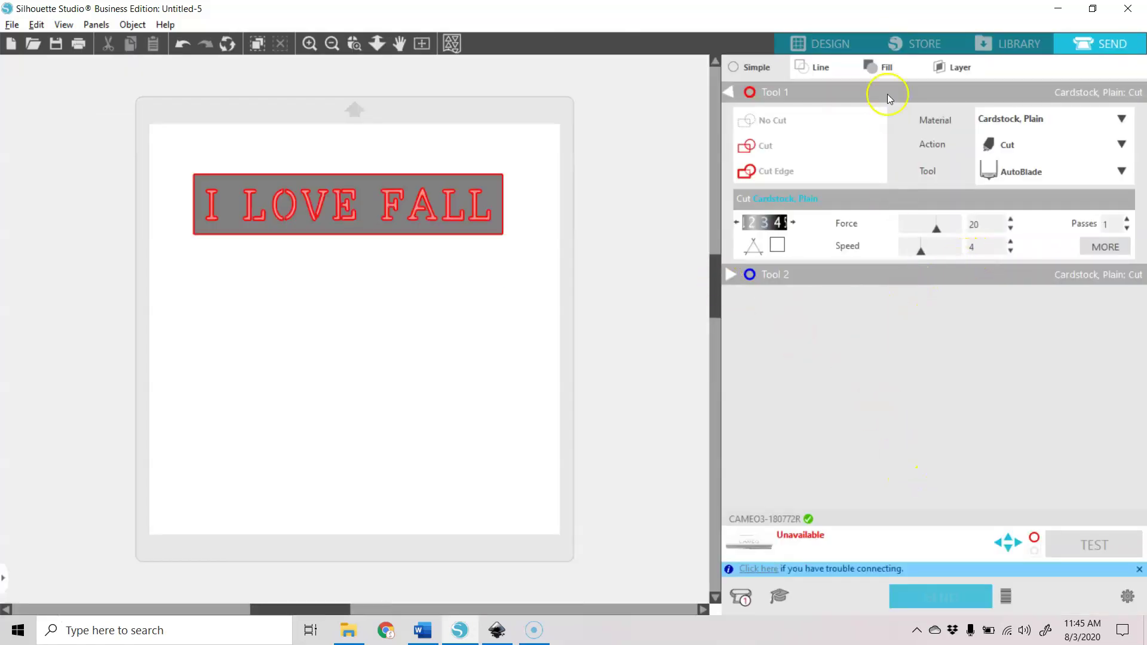
# Step: Subtract the letters from the black rectangle and move the stencil to X 1.044, Y 0.433 in
pyautogui.click(831, 43)
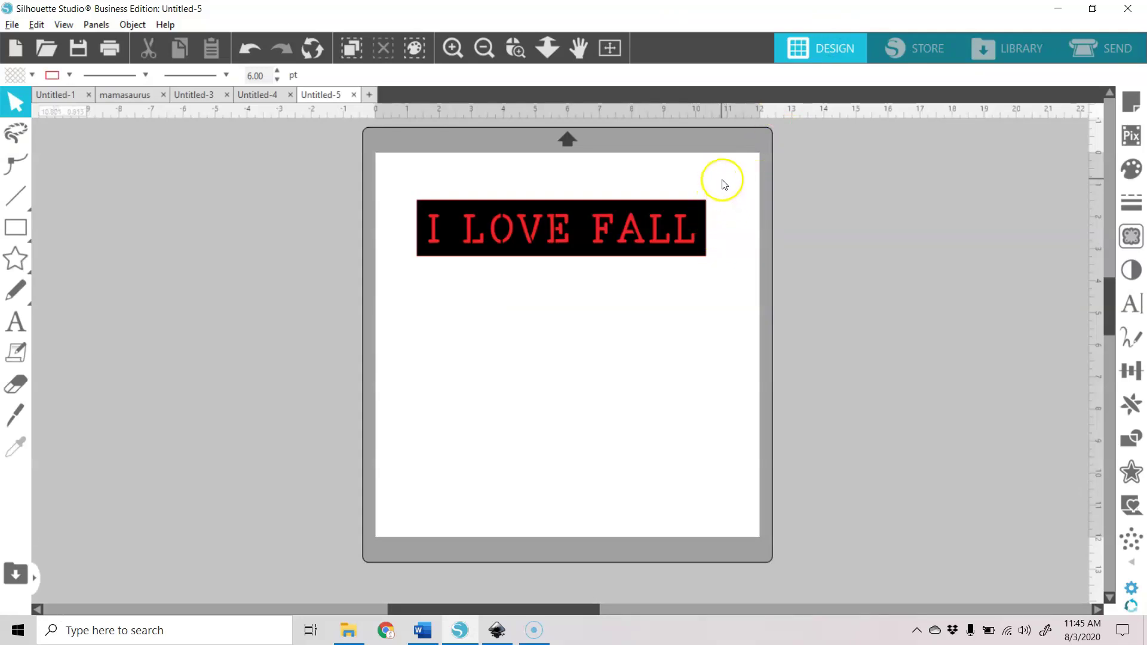
pyautogui.moveTo(727, 266); pyautogui.dragTo(395, 287)
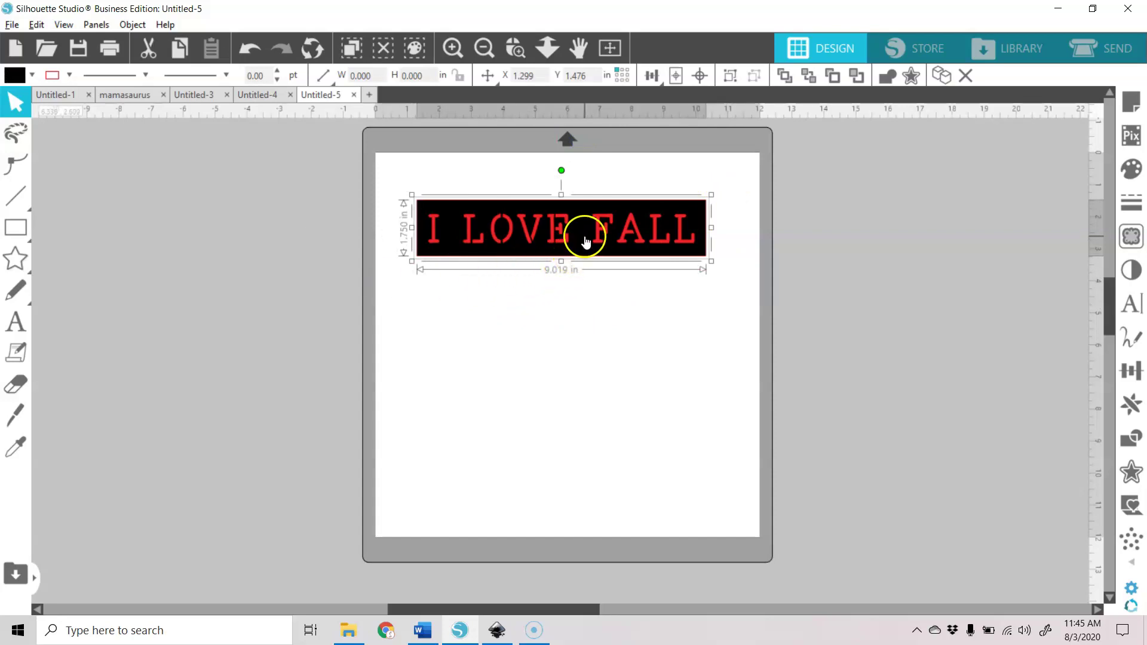
pyautogui.click(132, 24)
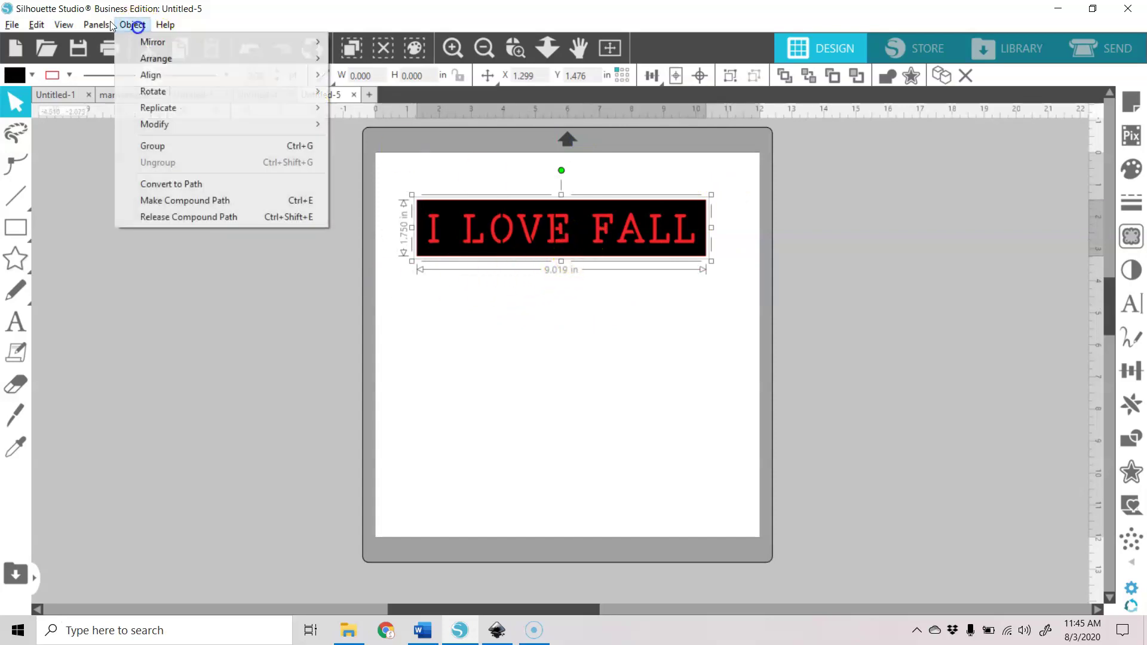
pyautogui.moveTo(191, 127)
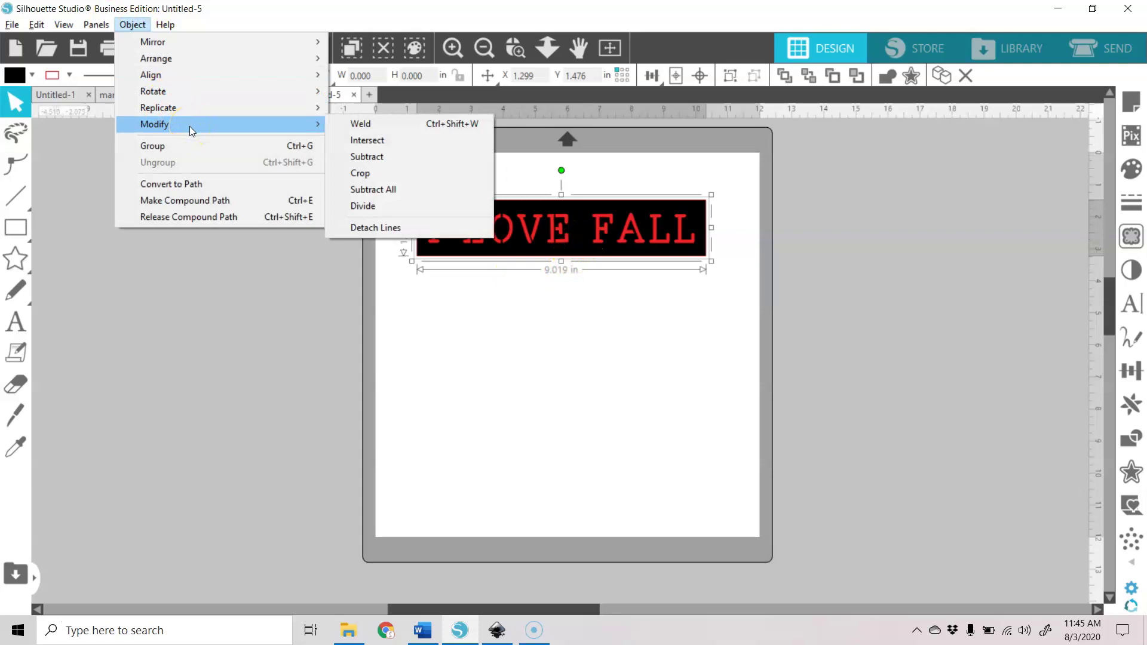
pyautogui.click(378, 160)
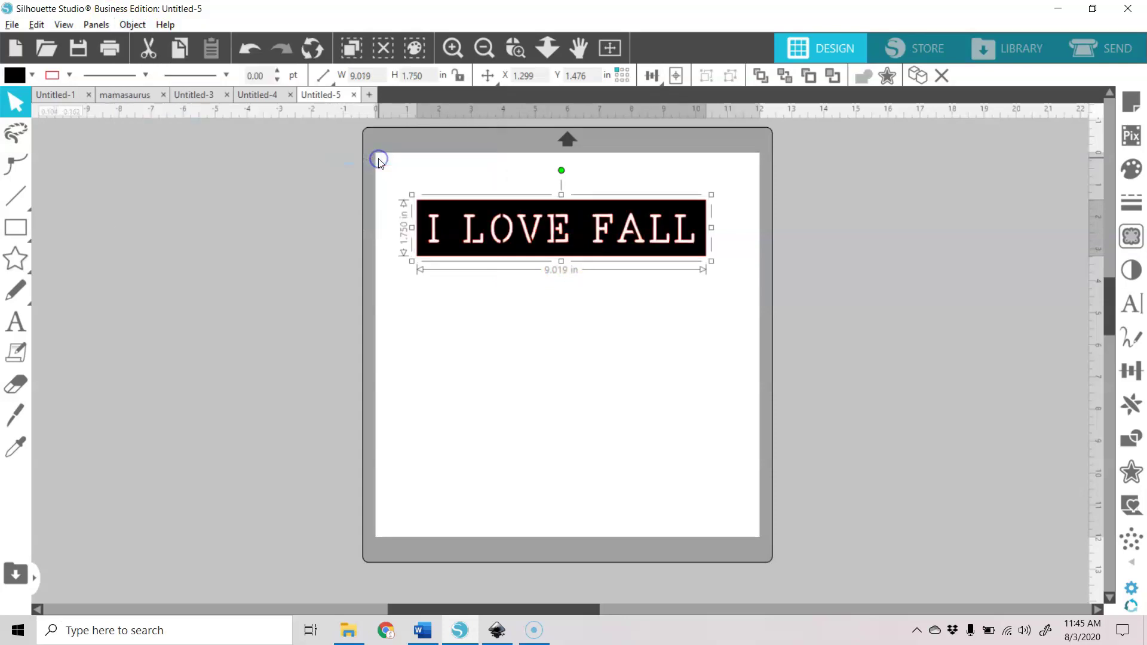
pyautogui.click(687, 303)
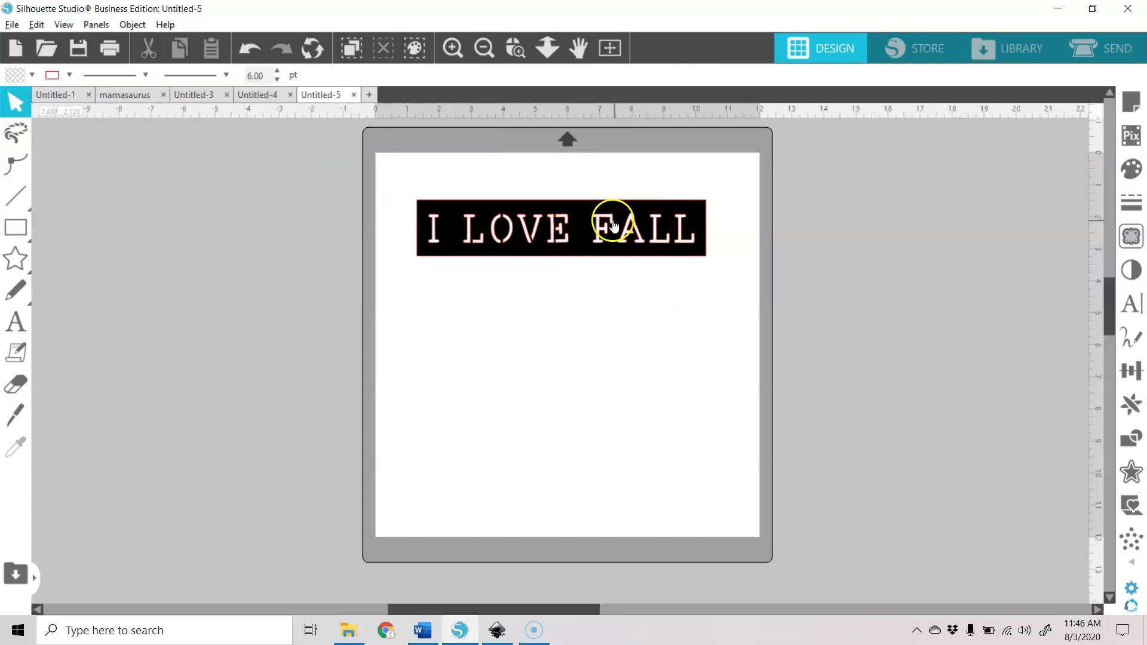
pyautogui.moveTo(614, 224)
pyautogui.mouseDown()
pyautogui.moveTo(566, 239)
pyautogui.moveTo(456, 239)
pyautogui.moveTo(497, 241)
pyautogui.moveTo(479, 238)
pyautogui.moveTo(600, 210)
pyautogui.mouseUp()
# Step: Preview the stencil in Send, zoom into the letters' cut lines, and return to Design
pyautogui.click(515, 48)
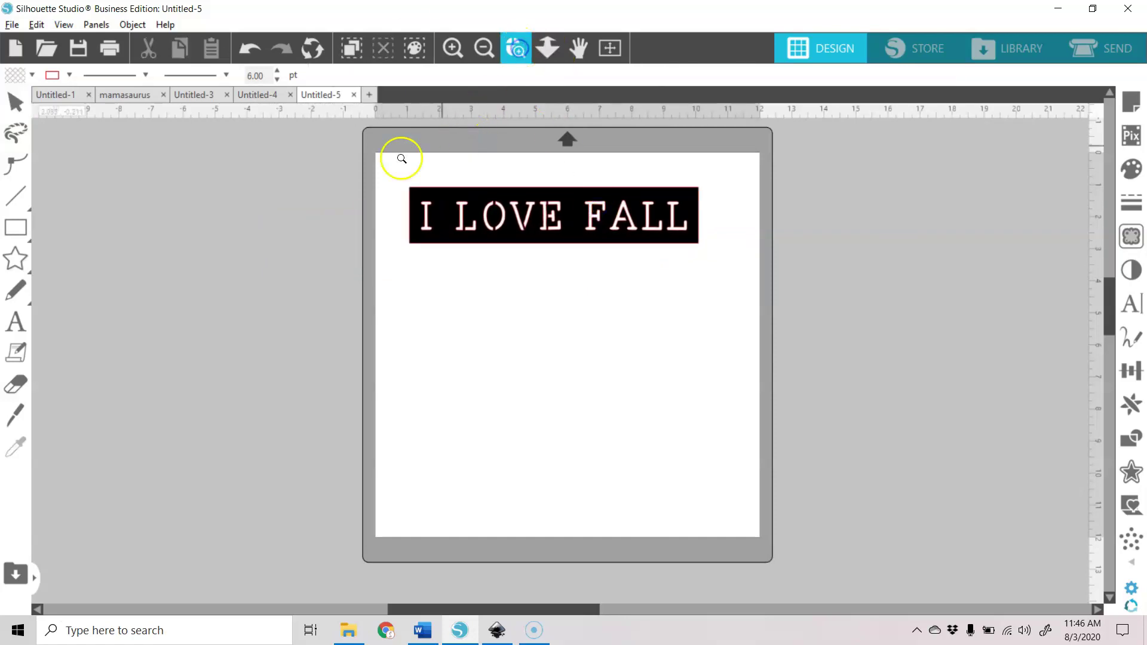
pyautogui.click(1124, 55)
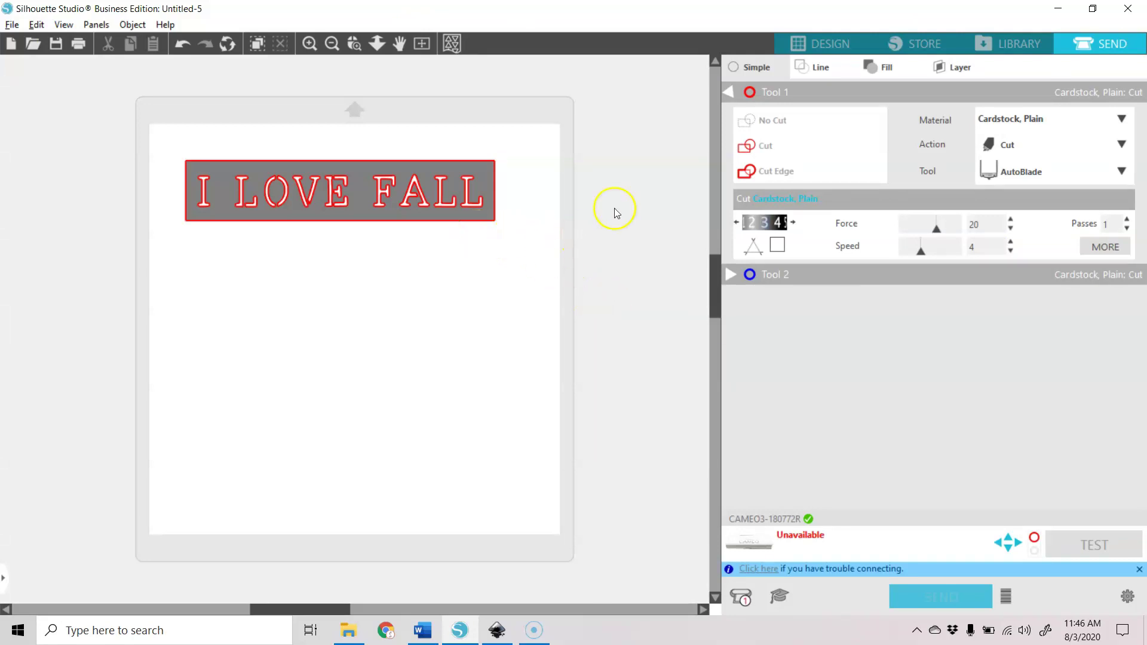
pyautogui.click(354, 43)
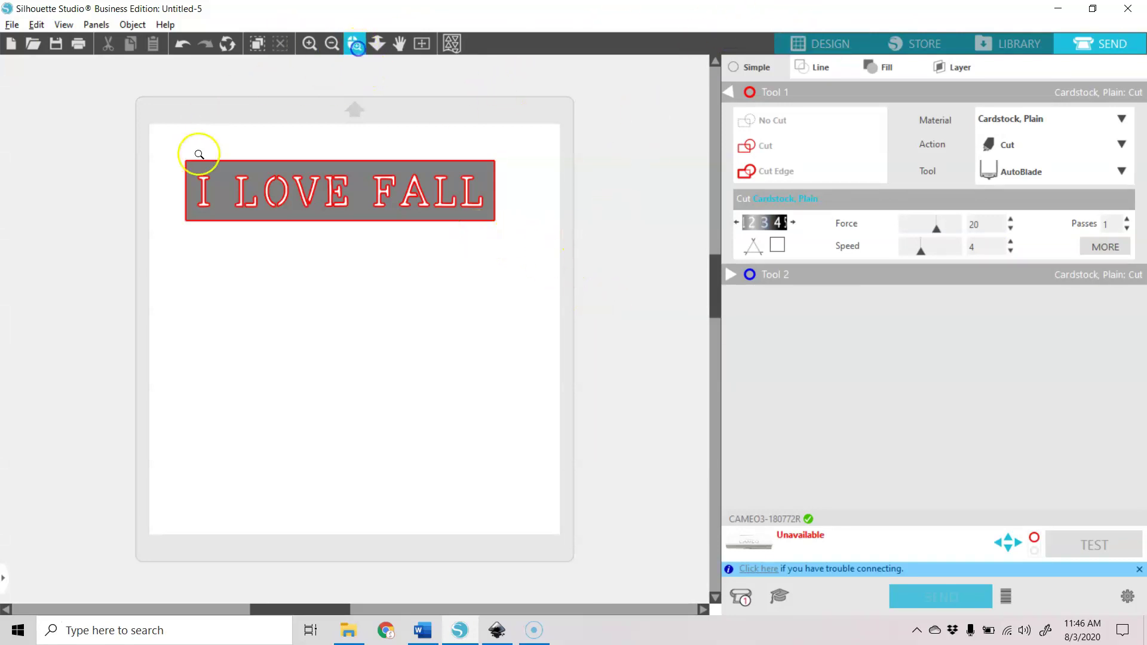
pyautogui.moveTo(185, 158); pyautogui.dragTo(463, 273)
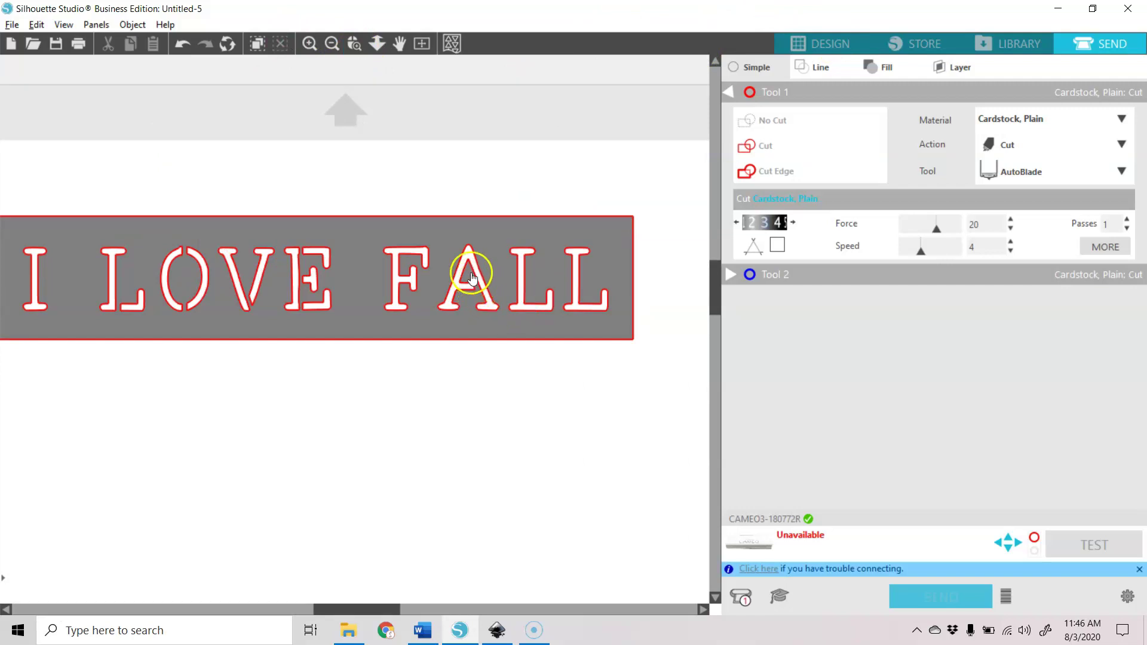
pyautogui.click(854, 42)
# Step: Place the black I LOVE FALL stencil at X 0.673, Y 0.136 in, then bring Inkscape's blessed stencil.svg window up
pyautogui.moveTo(754, 257); pyautogui.dragTo(753, 206)
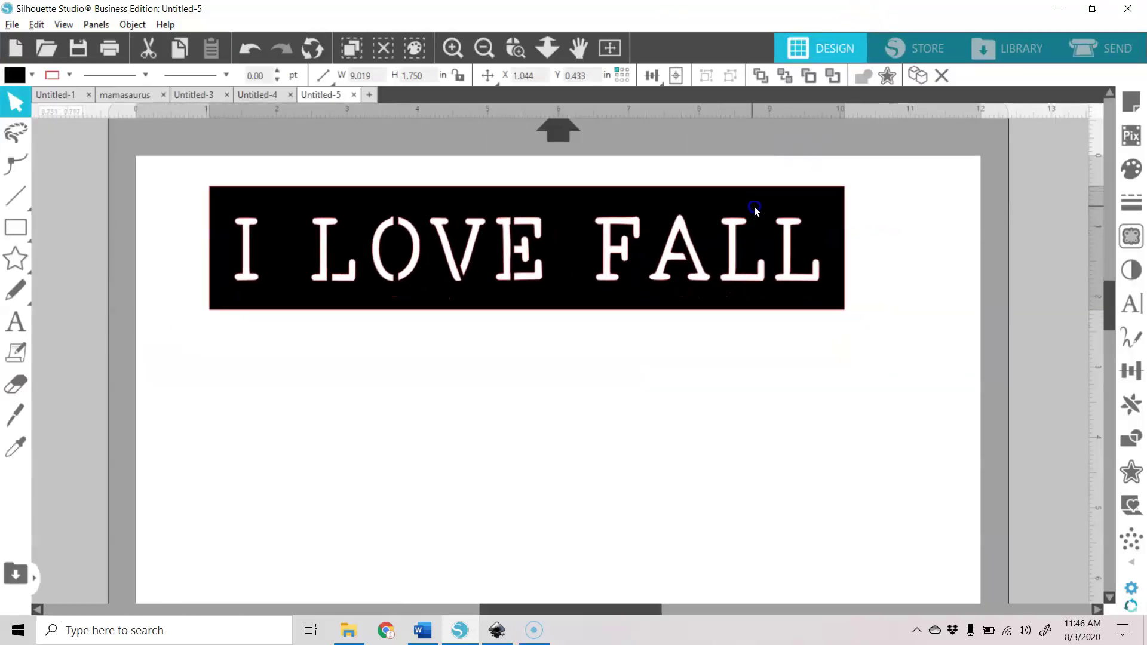
pyautogui.click(754, 209)
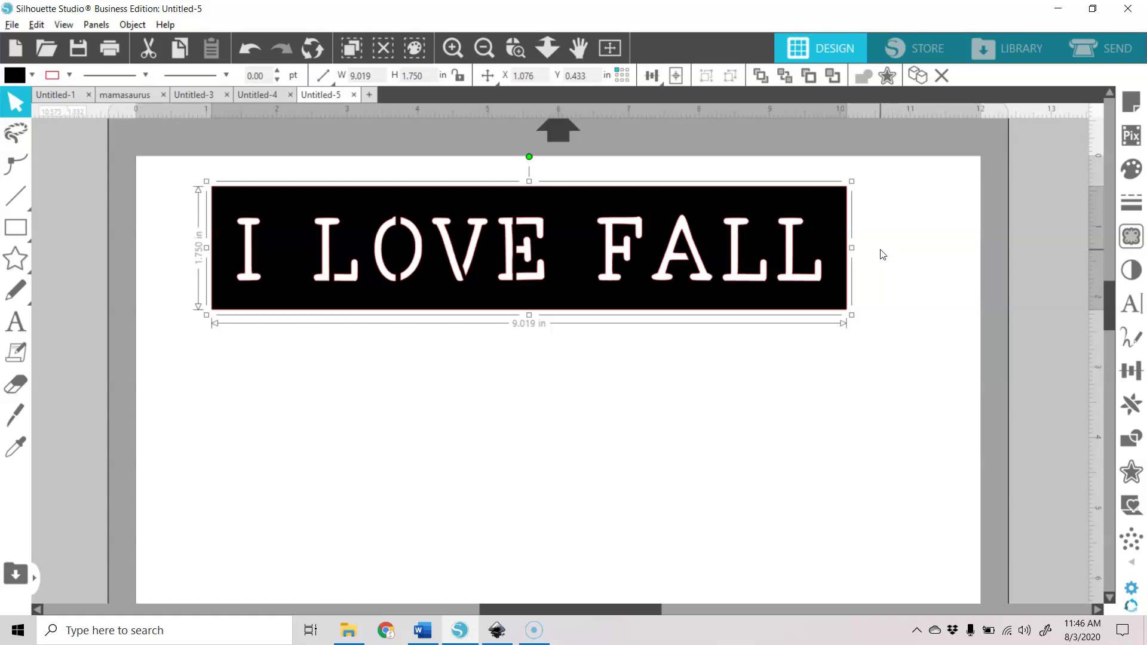
pyautogui.moveTo(796, 217); pyautogui.dragTo(736, 196)
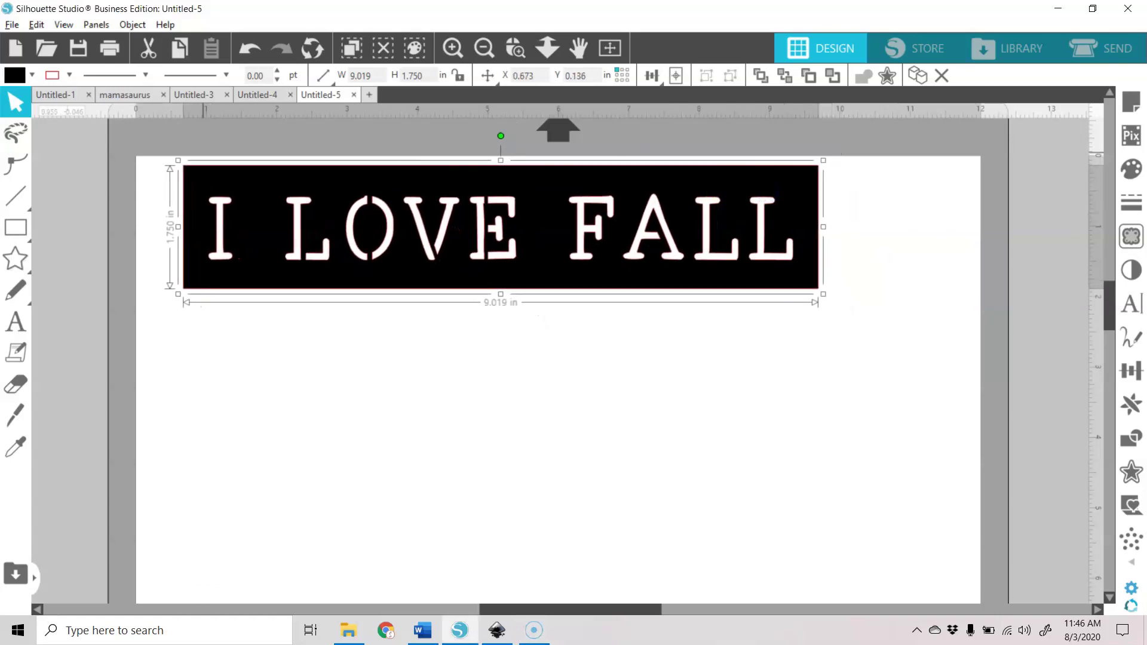
pyautogui.hotkey('alt', 'Tab')
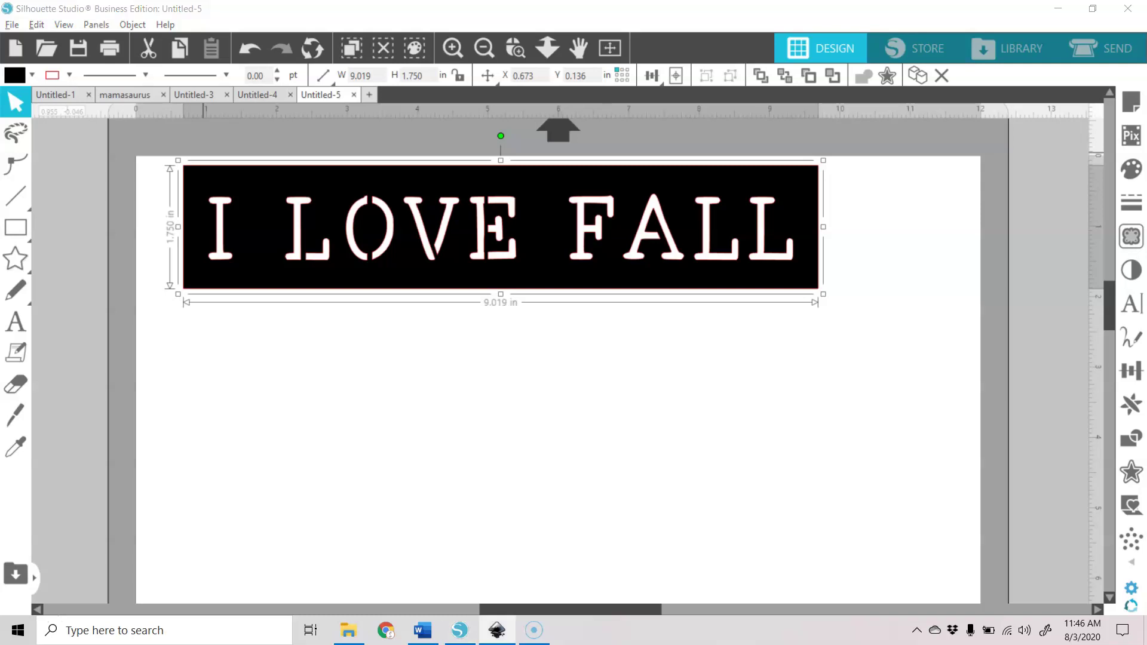
pyautogui.moveTo(560, 325); pyautogui.dragTo(781, 126)
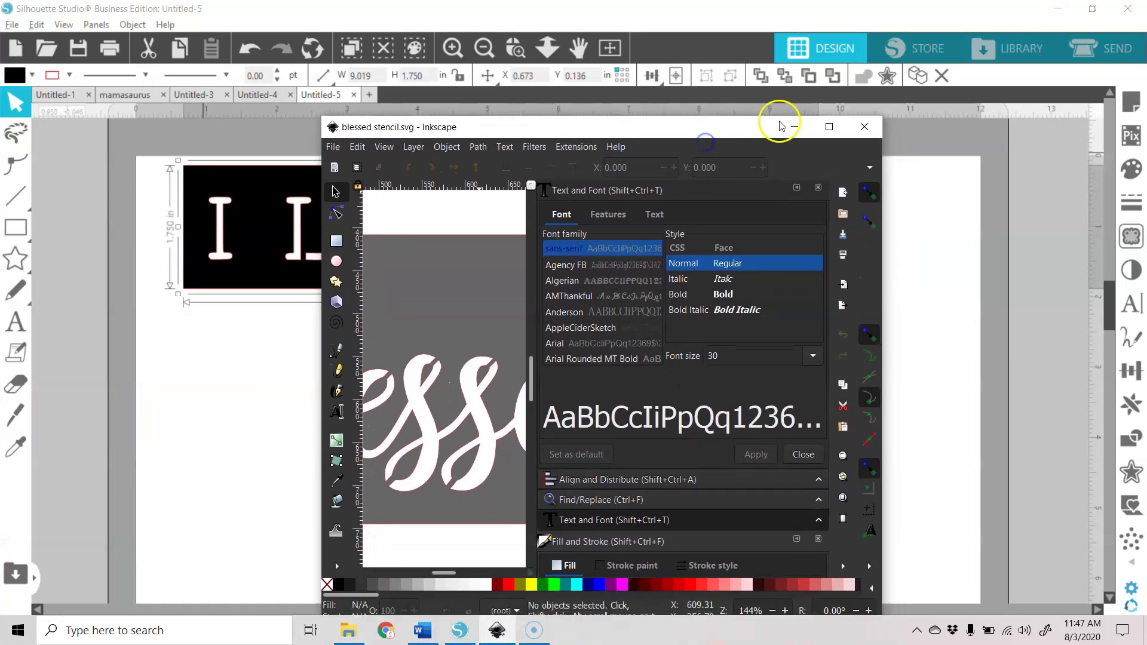
# Step: Maximize Inkscape and shift the blessed stencil artwork to the right
pyautogui.click(829, 126)
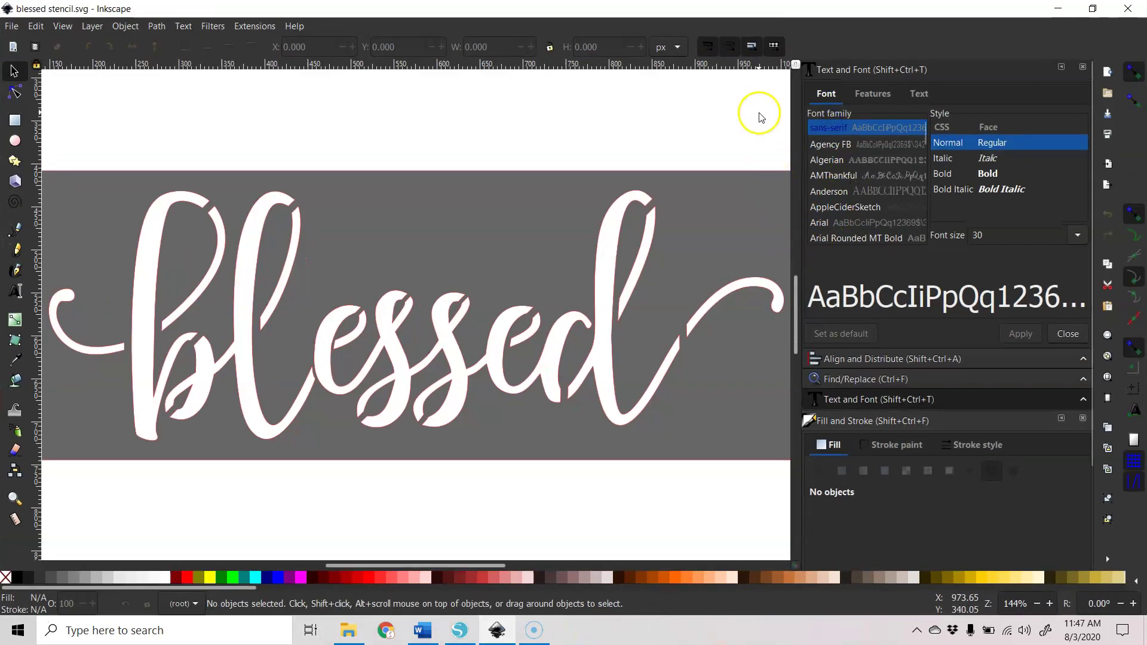
pyautogui.press('alt')
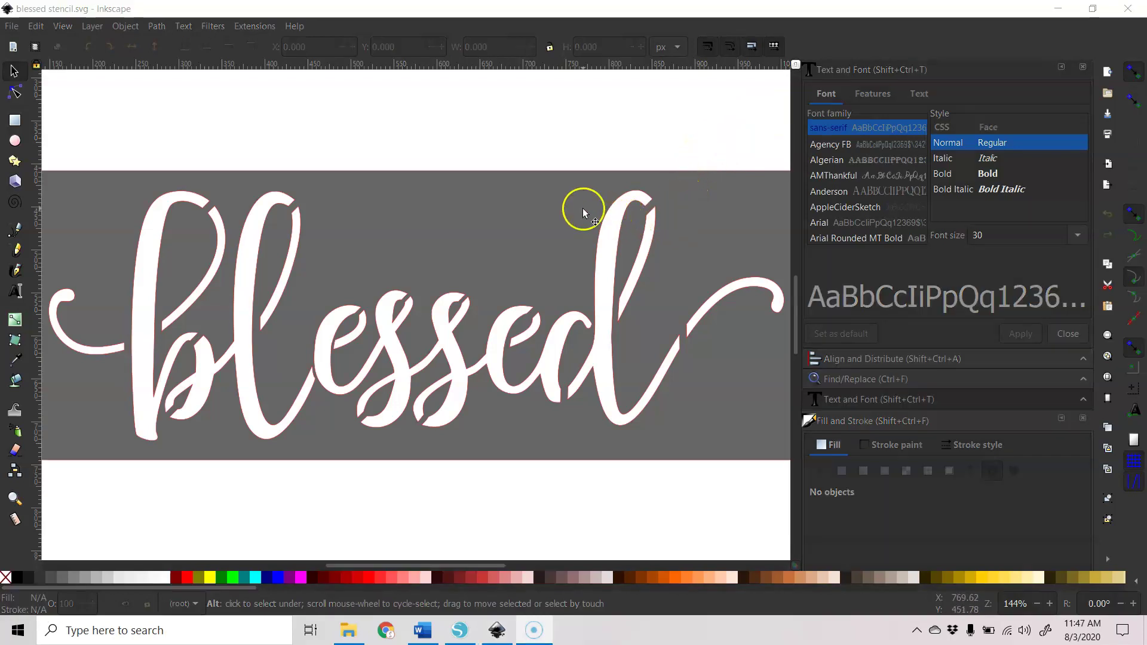
pyautogui.moveTo(639, 228); pyautogui.dragTo(681, 225)
pyautogui.moveTo(558, 215); pyautogui.dragTo(554, 165)
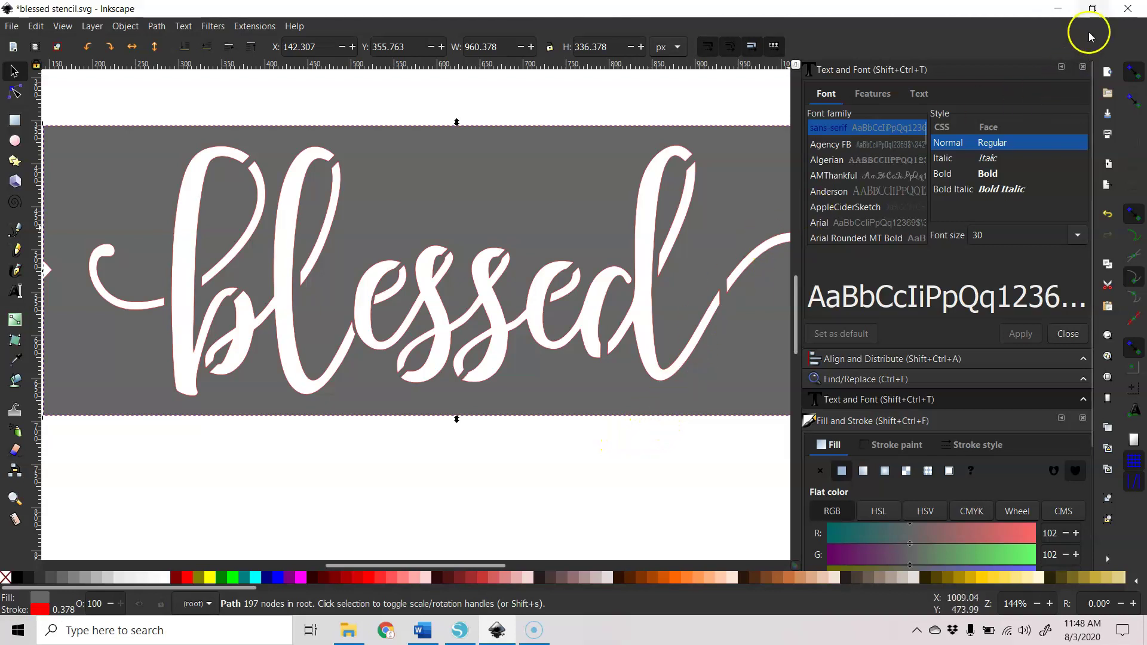
# Step: Minimize Inkscape to return to Silhouette Studio's I LOVE FALL stencil
pyautogui.click(1058, 11)
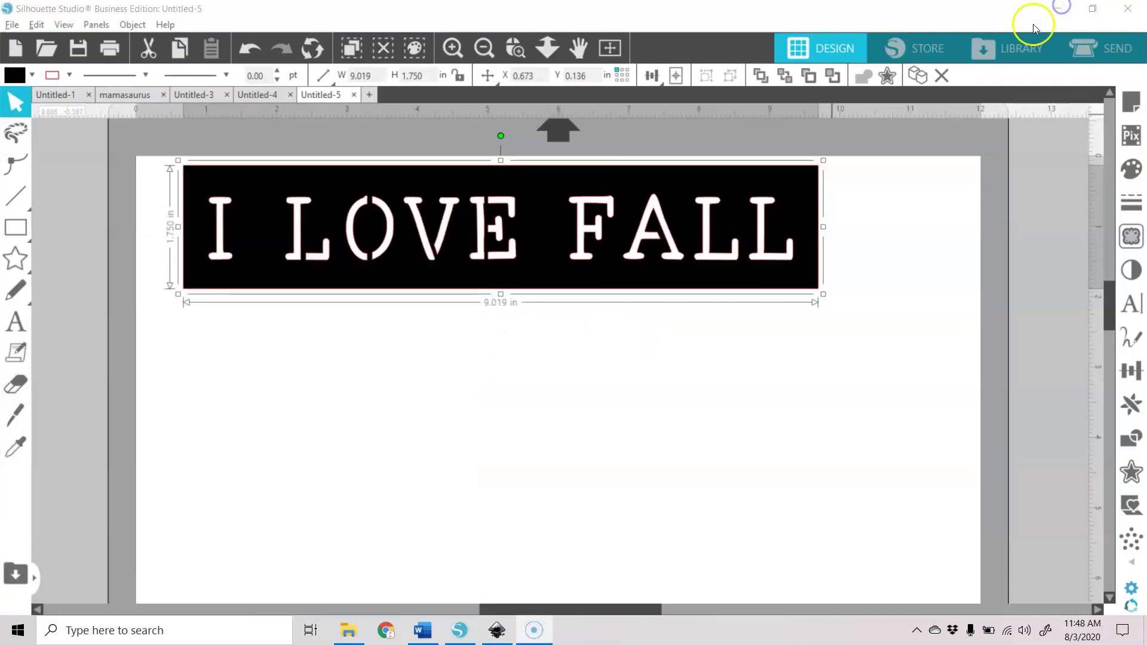